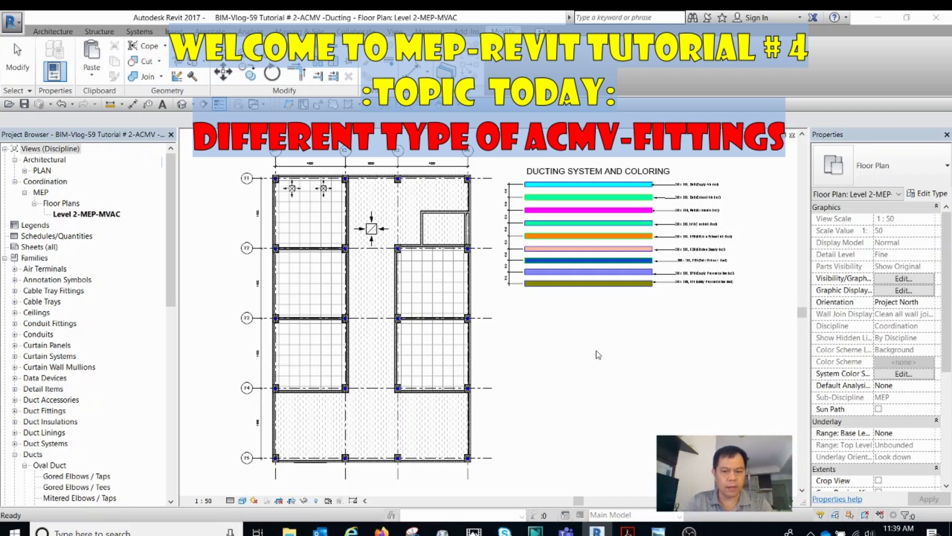
- Zoom into the reference PDF's Type of Ducting elbow examples, then back out to the full page
click(627, 532)
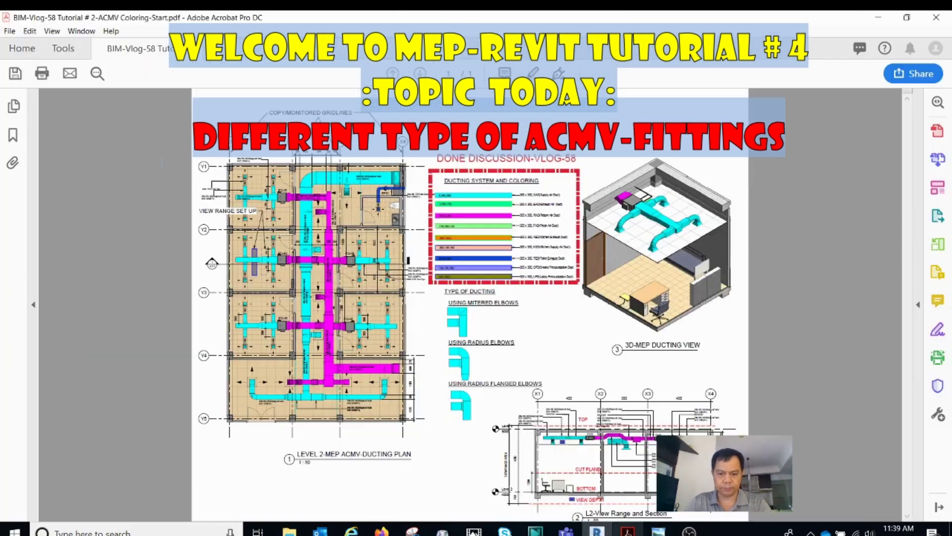
drag(418, 278, 580, 449)
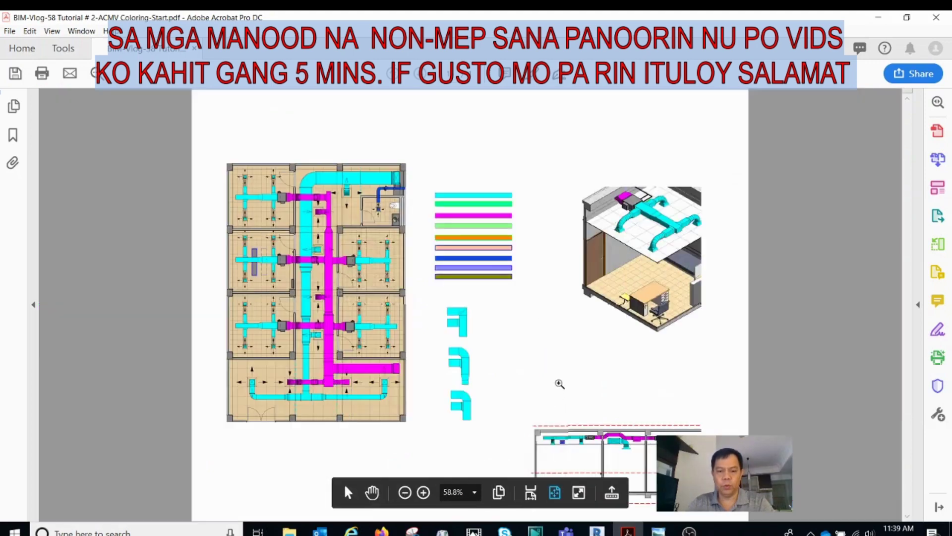
click(555, 484)
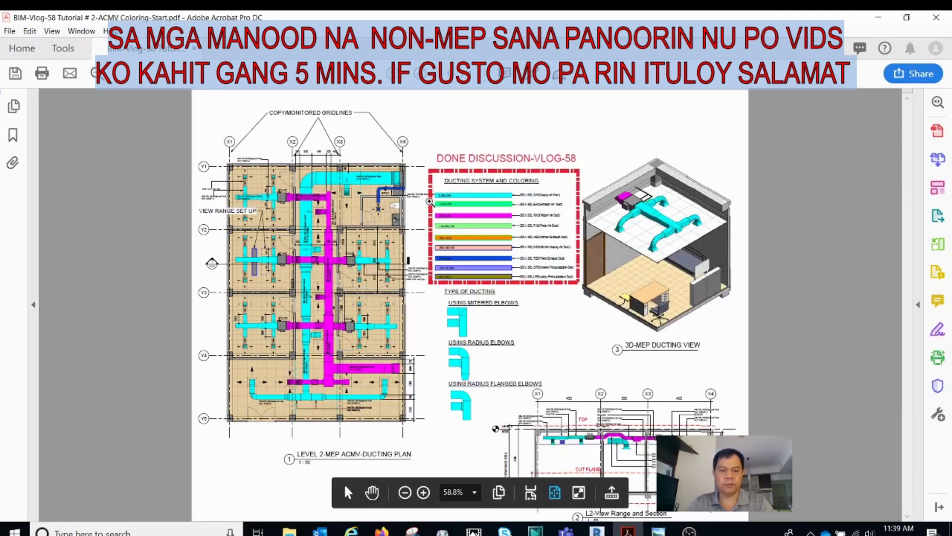
- Zoom into the PDF's ducting system colour legend, then fit the whole page again
drag(426, 142, 589, 377)
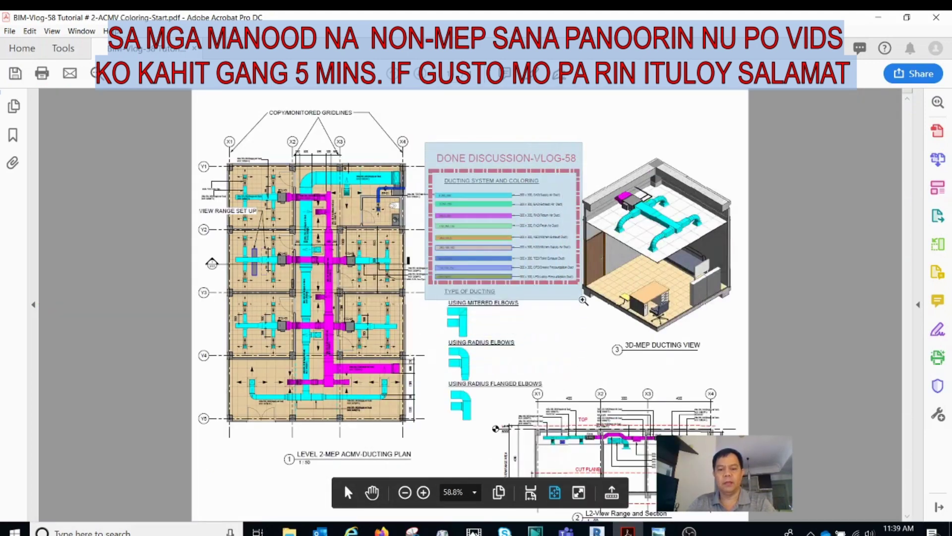
scroll(400, 239, down, 2)
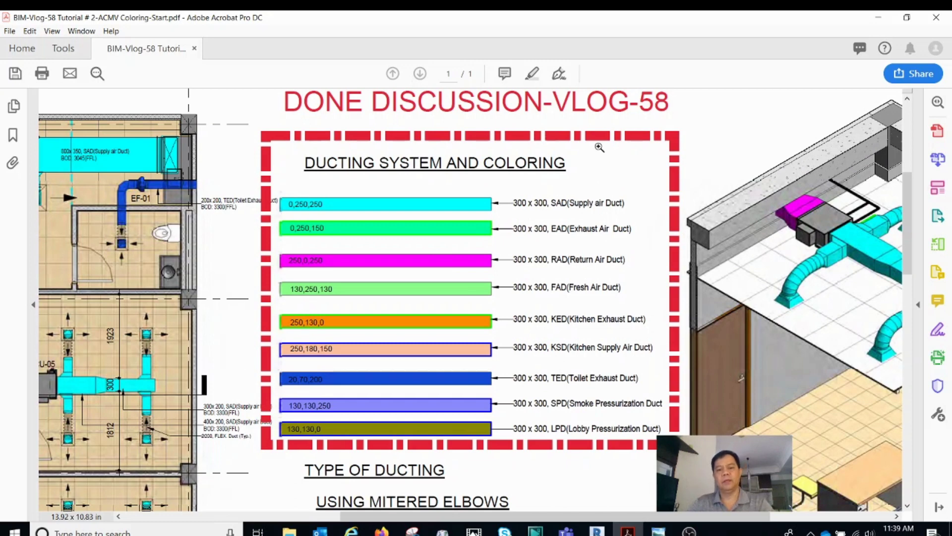
scroll(599, 147, up, 1)
click(605, 130)
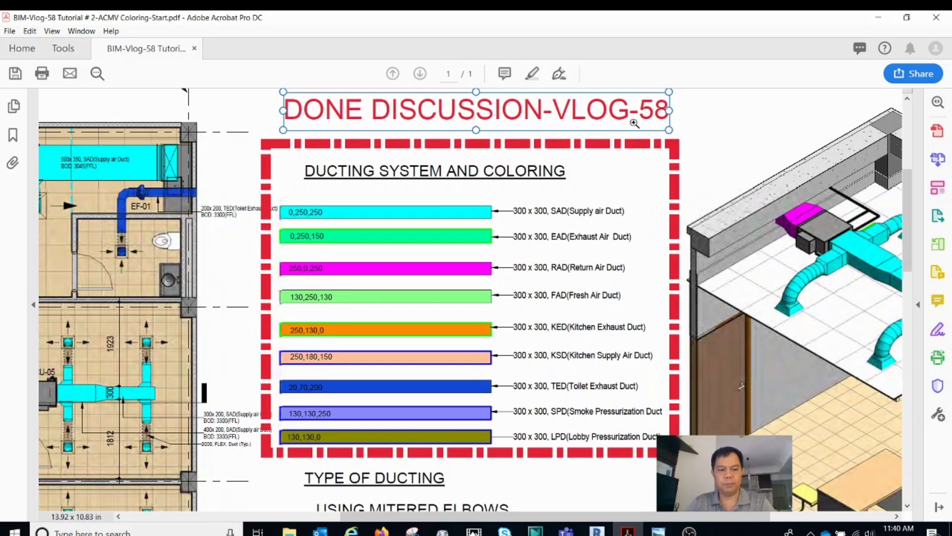
click(577, 332)
click(555, 488)
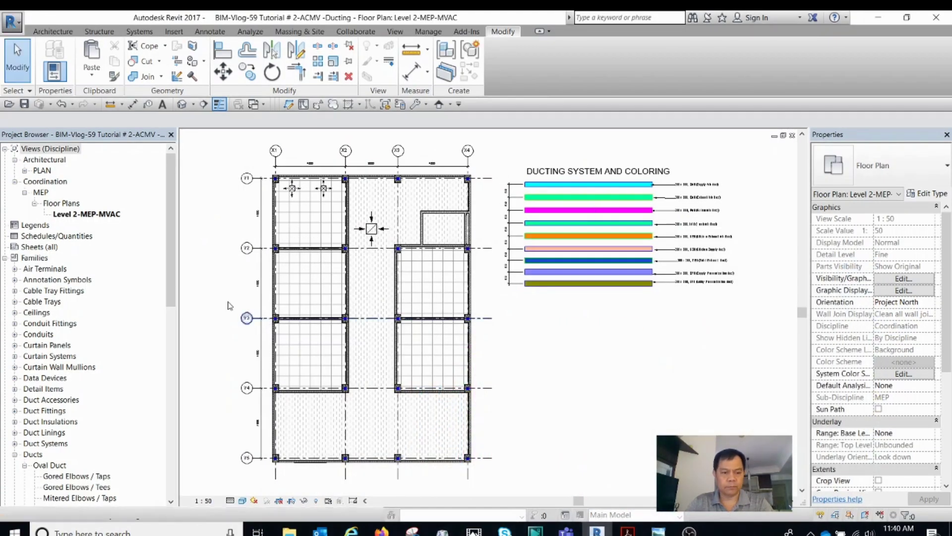
- Zoom into the ducting colour legend on the Revit Level 2-MEP-MVAC floor plan
drag(170, 206, 161, 355)
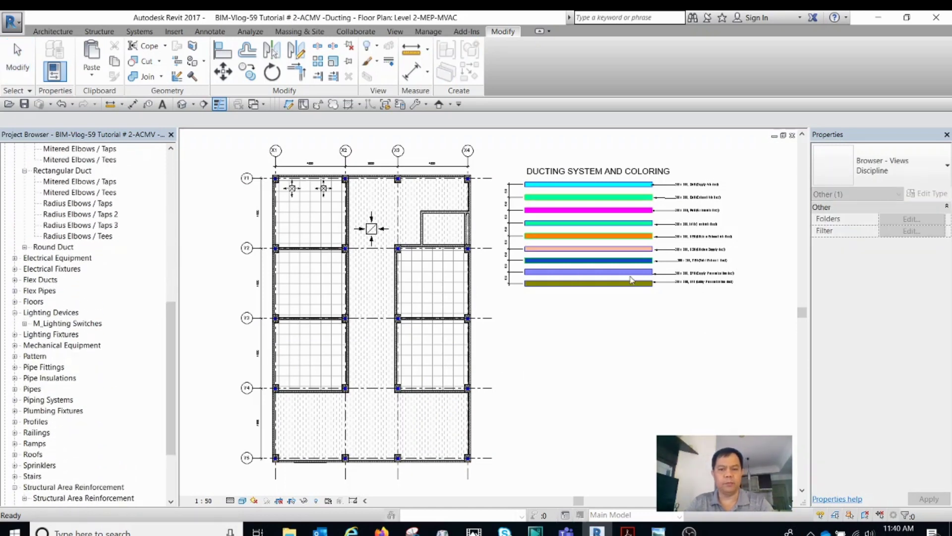
scroll(606, 207, up, 1)
scroll(606, 207, up, 1)
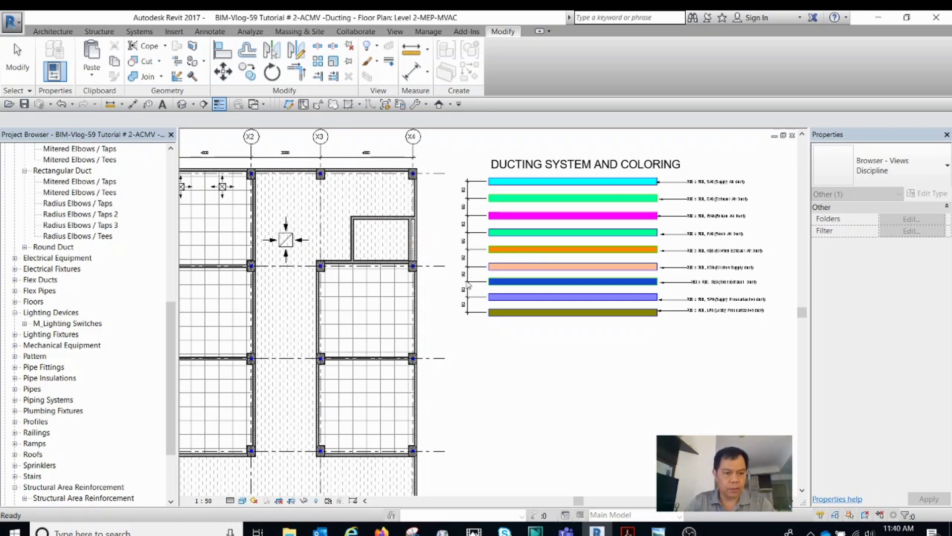
scroll(171, 327, up, 2)
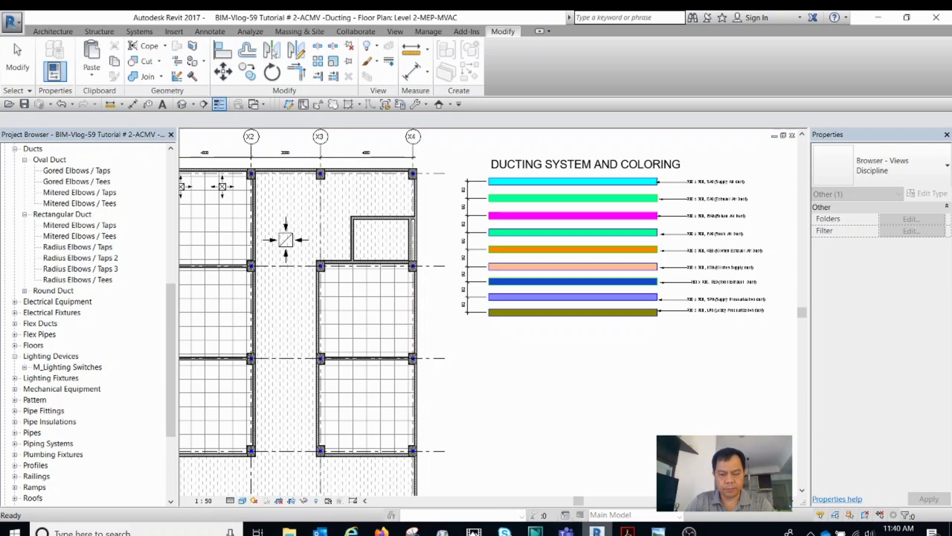
- Recheck the reference PDF, hide it, and collapse the Project Browser to top-level categories
click(627, 531)
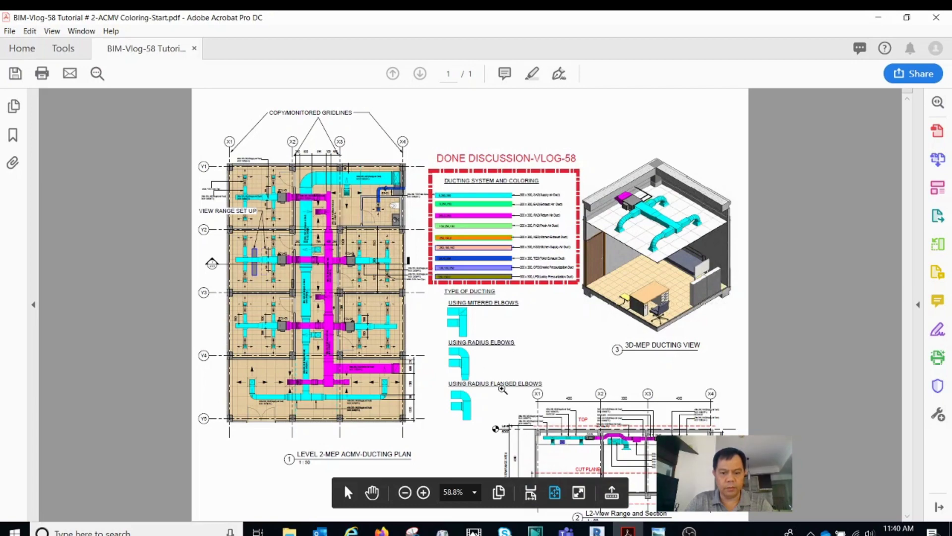
click(878, 17)
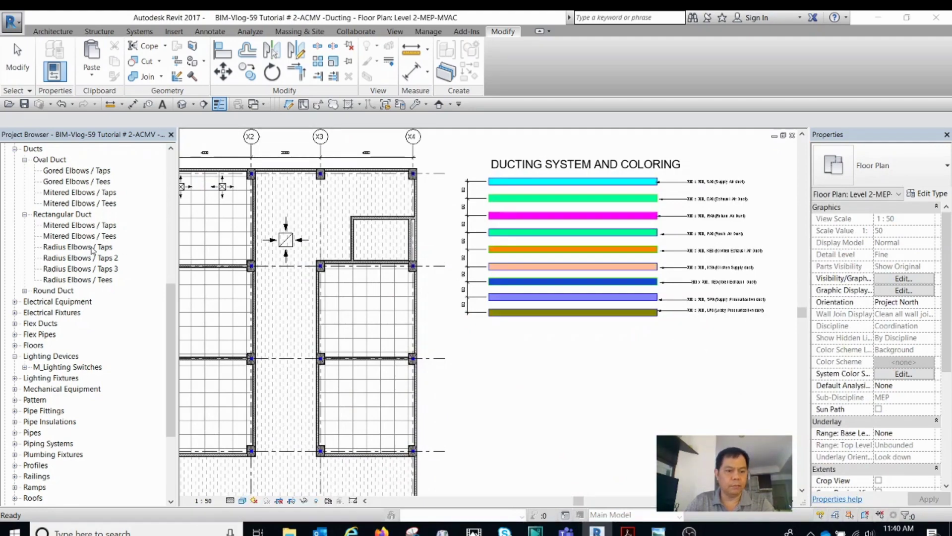
drag(172, 307, 171, 149)
click(5, 257)
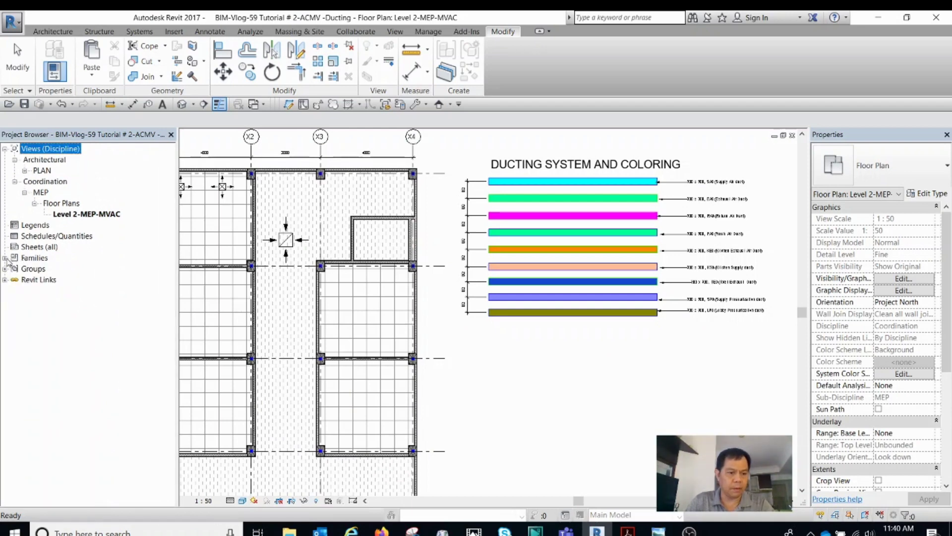
- Expand Families > Ducts > Rectangular Duct in the Project Browser
click(4, 257)
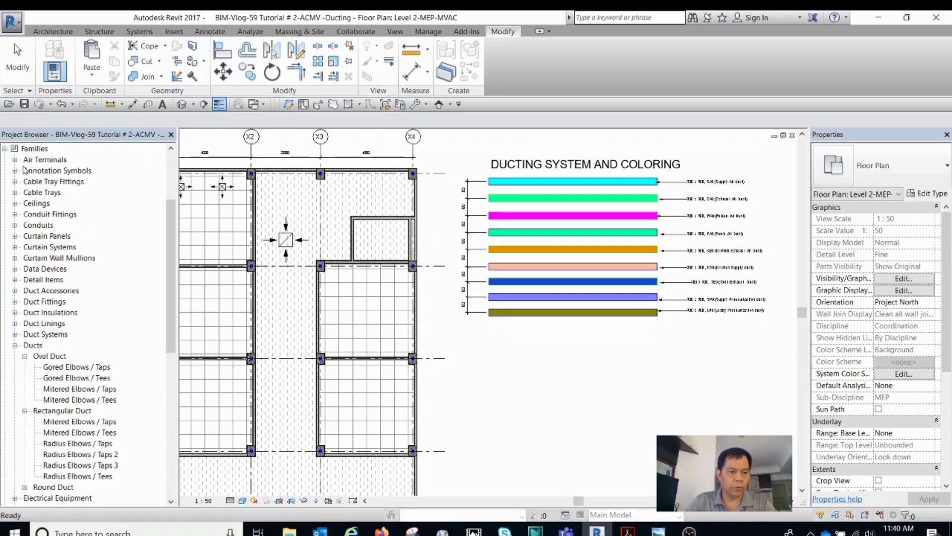
click(15, 346)
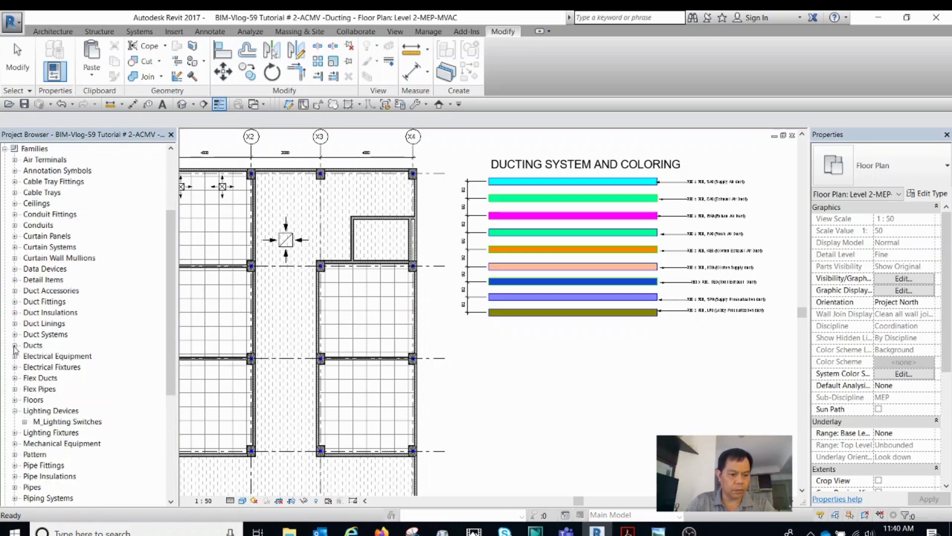
click(15, 346)
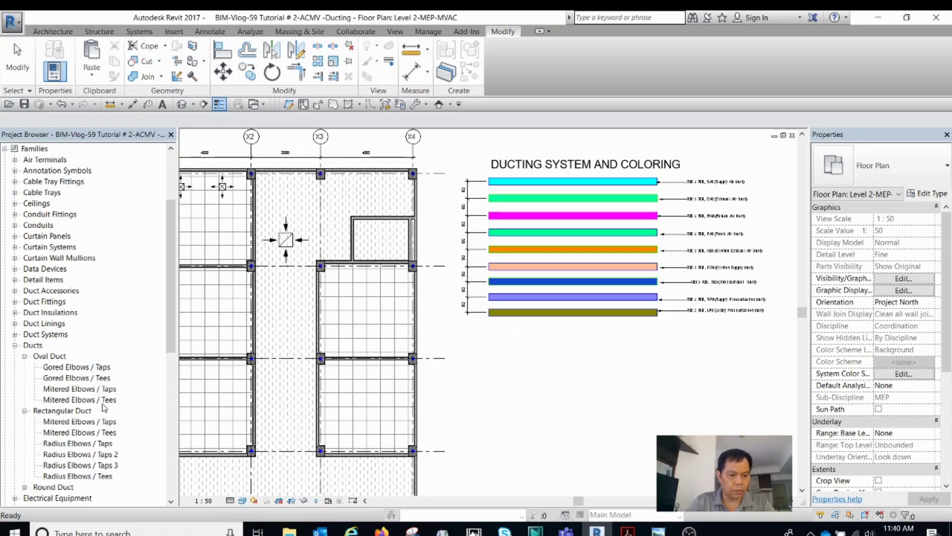
scroll(104, 408, down, 1)
scroll(94, 392, down, 2)
click(33, 313)
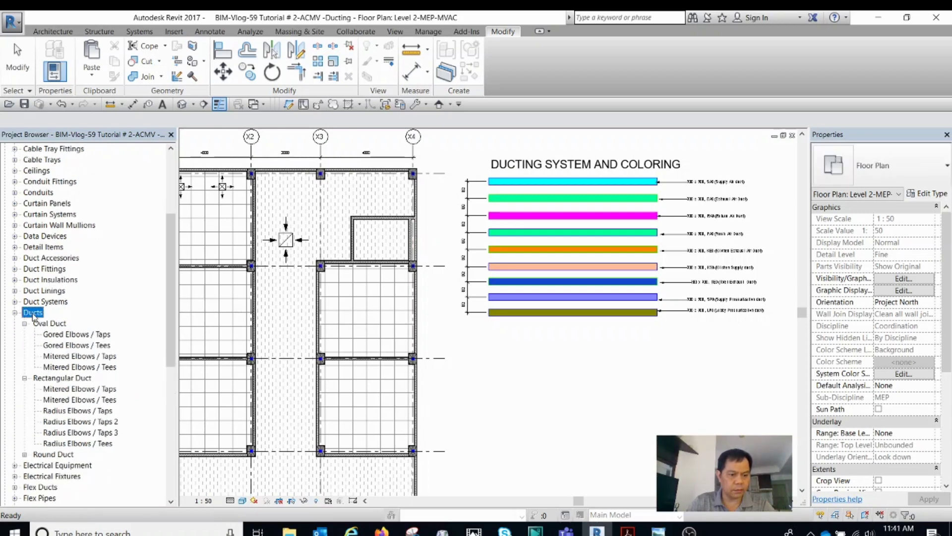
scroll(60, 357, down, 2)
click(66, 358)
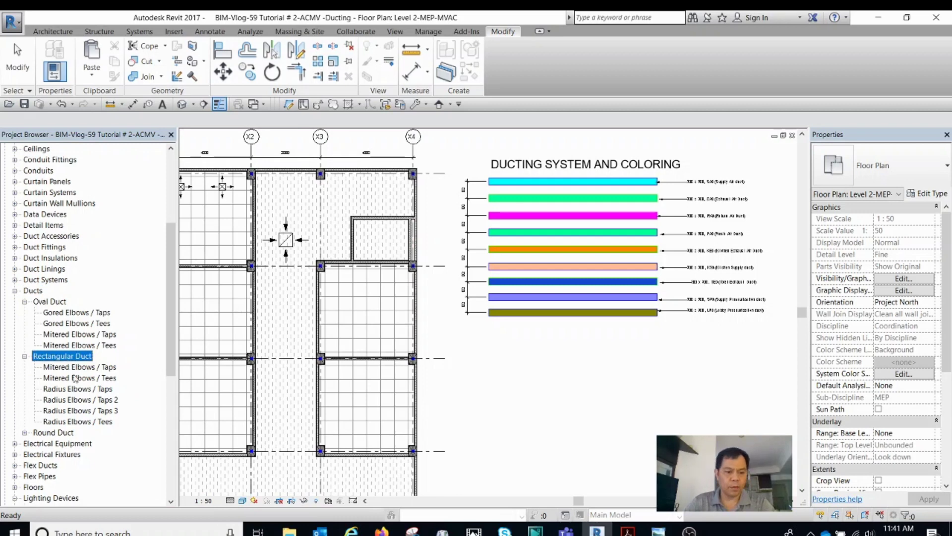
- Select the Mitered Elbows / Taps type, briefly comparing it with Radius Elbows / Taps
click(101, 369)
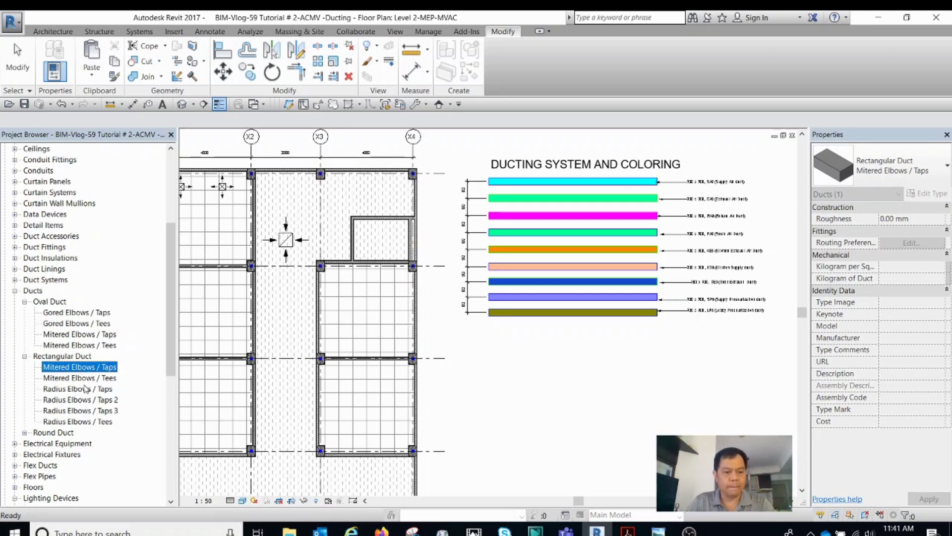
click(87, 389)
click(85, 368)
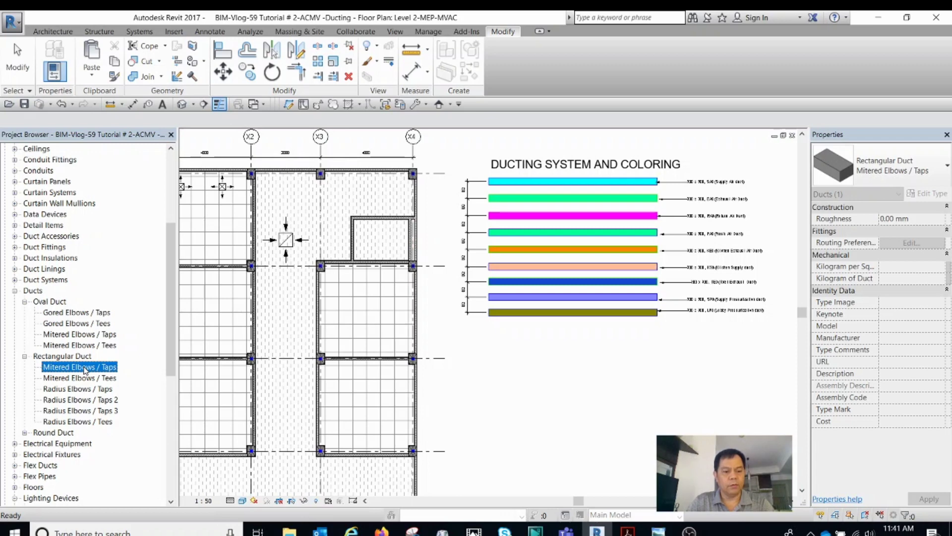
click(92, 390)
click(84, 368)
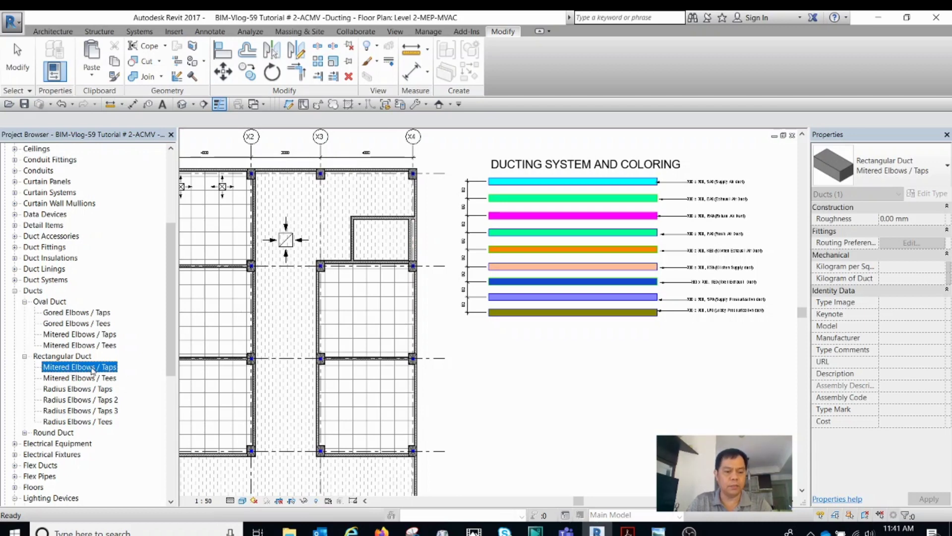
- Duplicate the Mitered Elbows / Taps duct type and name the copy Rectangular-Mitered
right_click(92, 368)
click(116, 376)
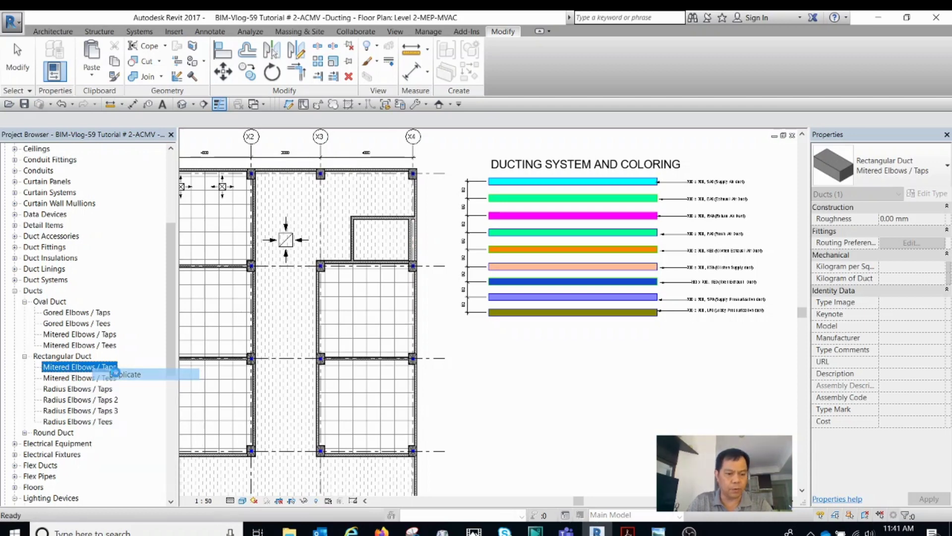
click(105, 382)
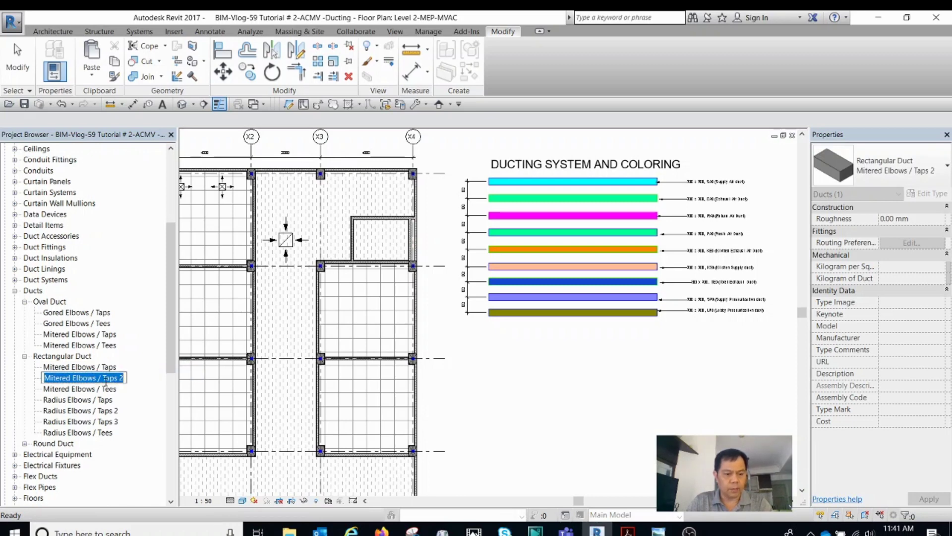
text(Rec)
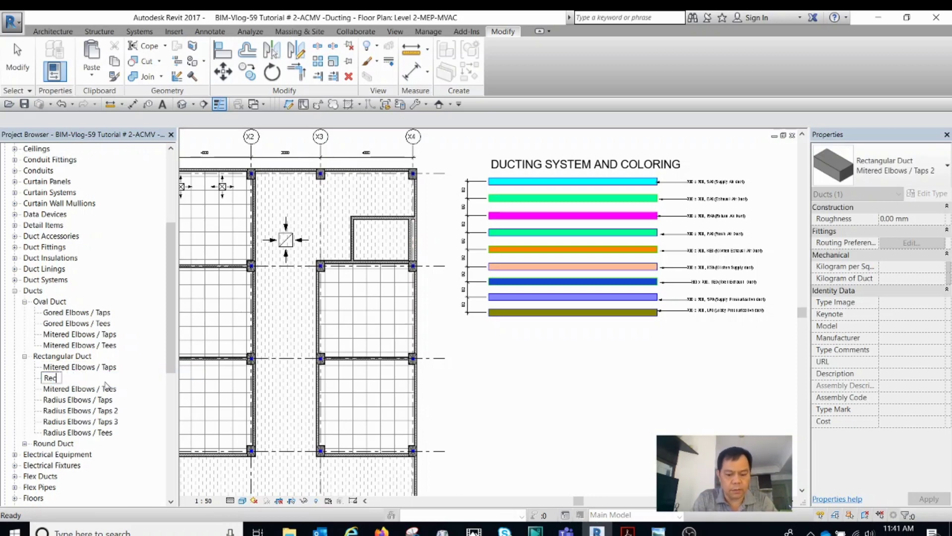
text(tang)
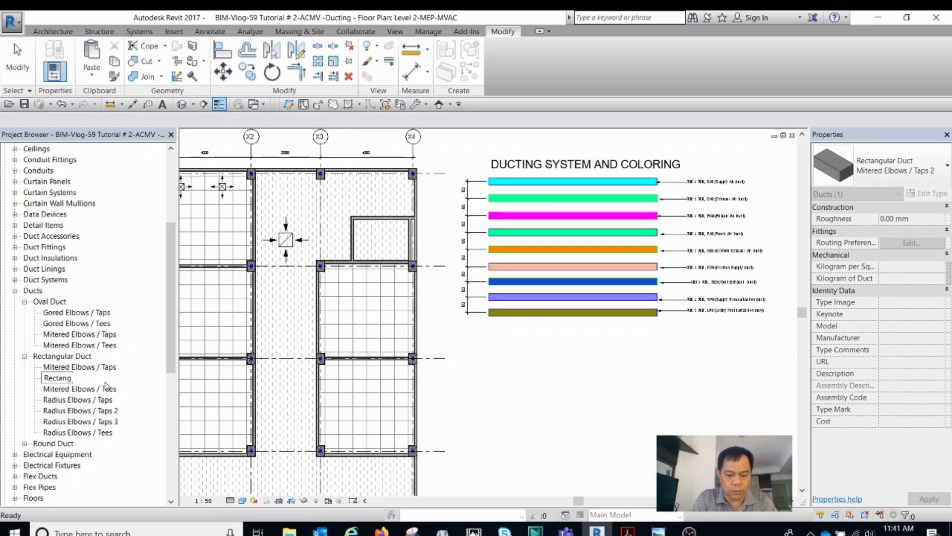
text(ua)
key(BackSpace)
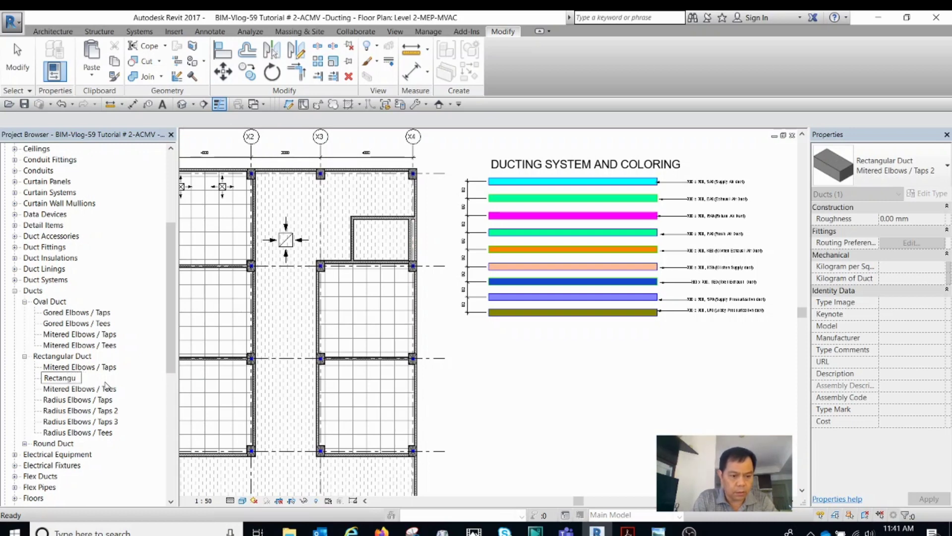
text(lar-)
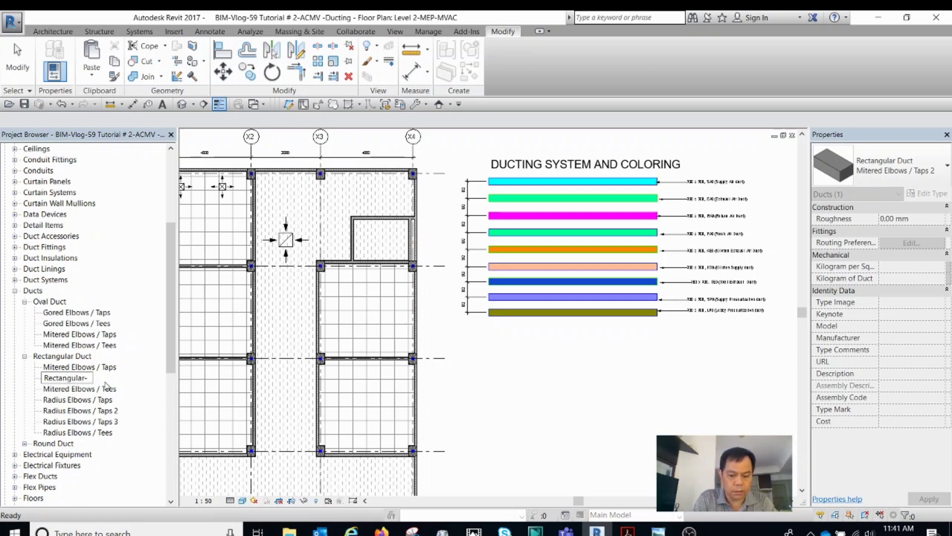
text(Mo)
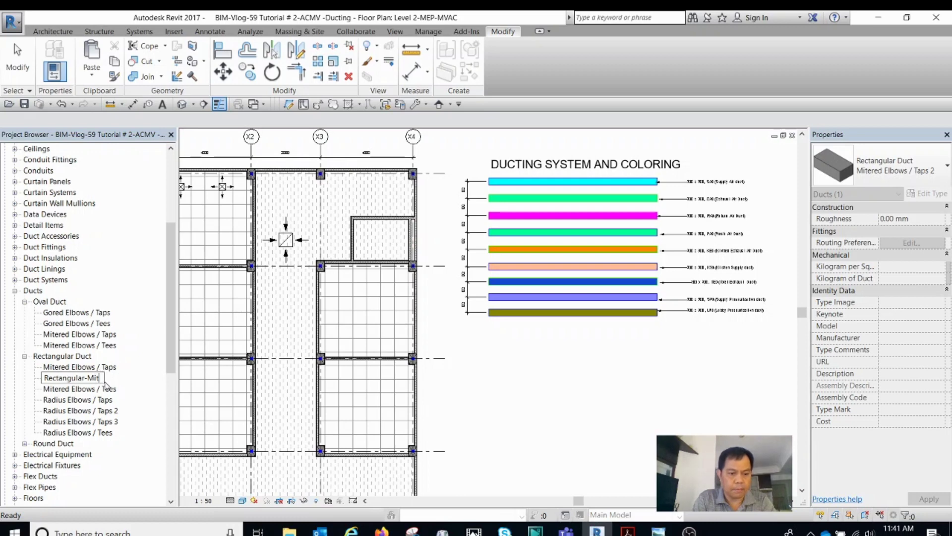
text(ered)
key(Return)
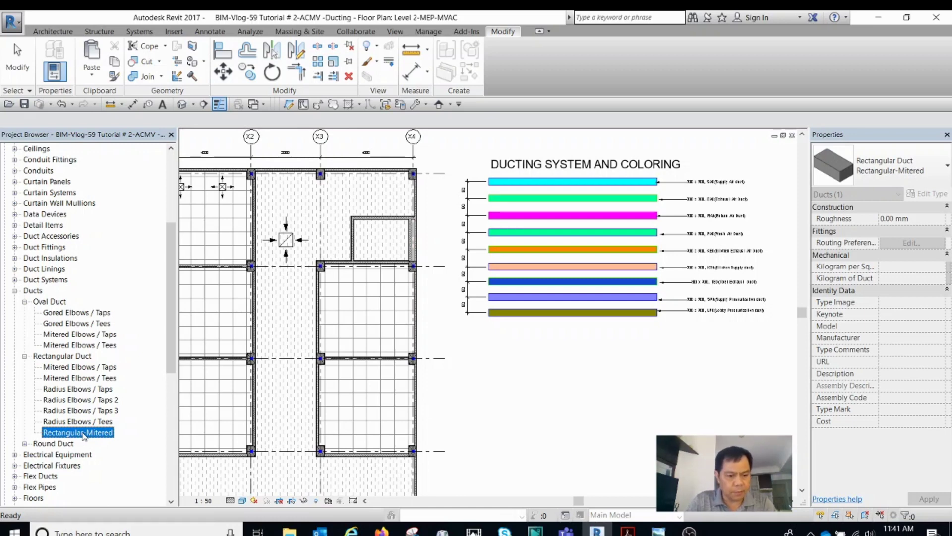
- Open Rectangular-Mitered's Type Properties and launch its Routing Preferences editor
right_click(85, 436)
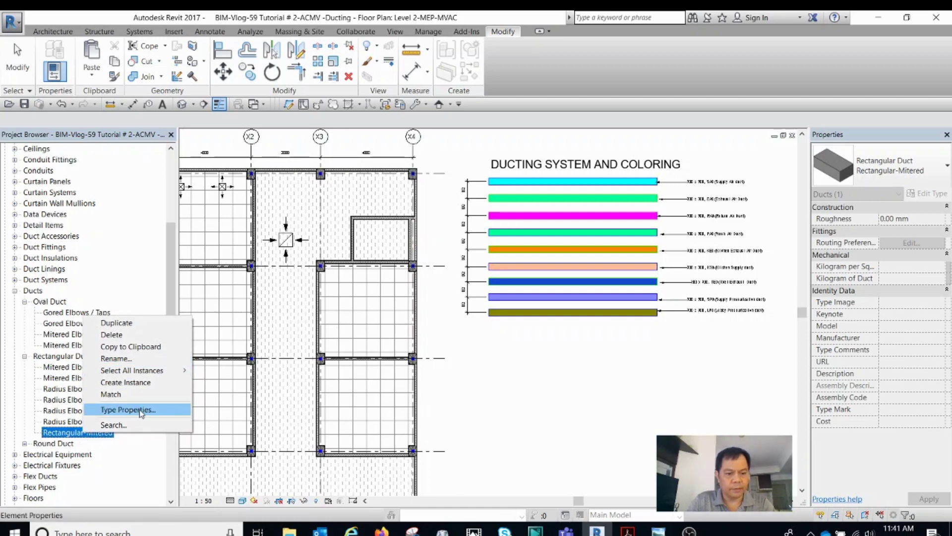
click(141, 411)
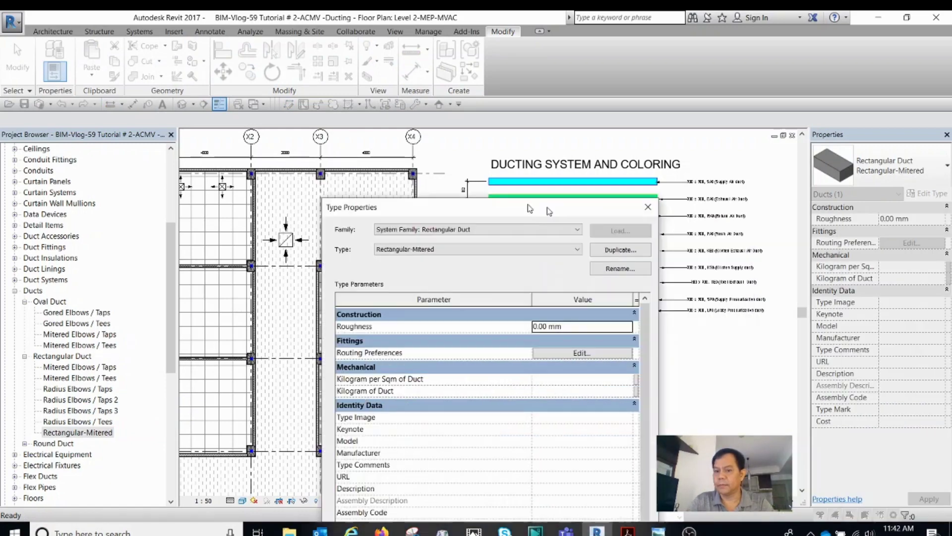
drag(541, 208, 471, 85)
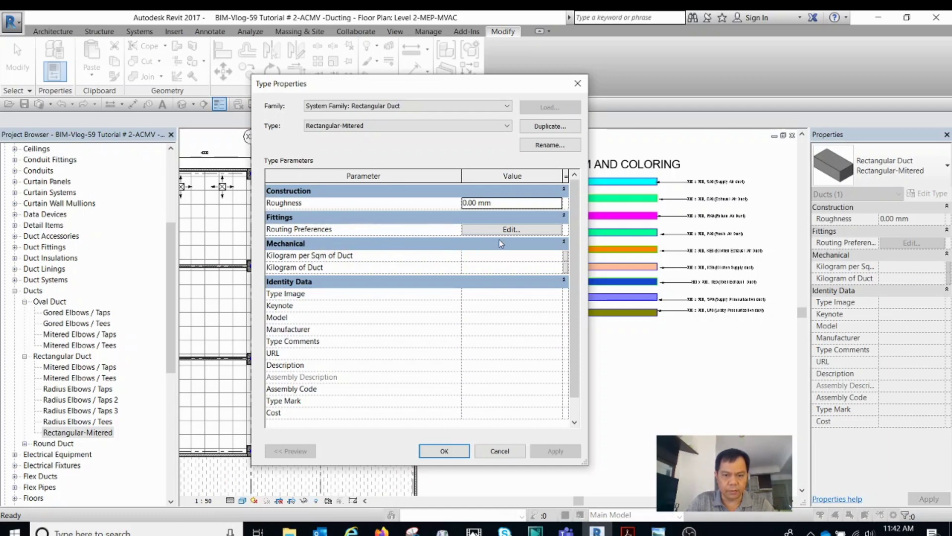
click(541, 232)
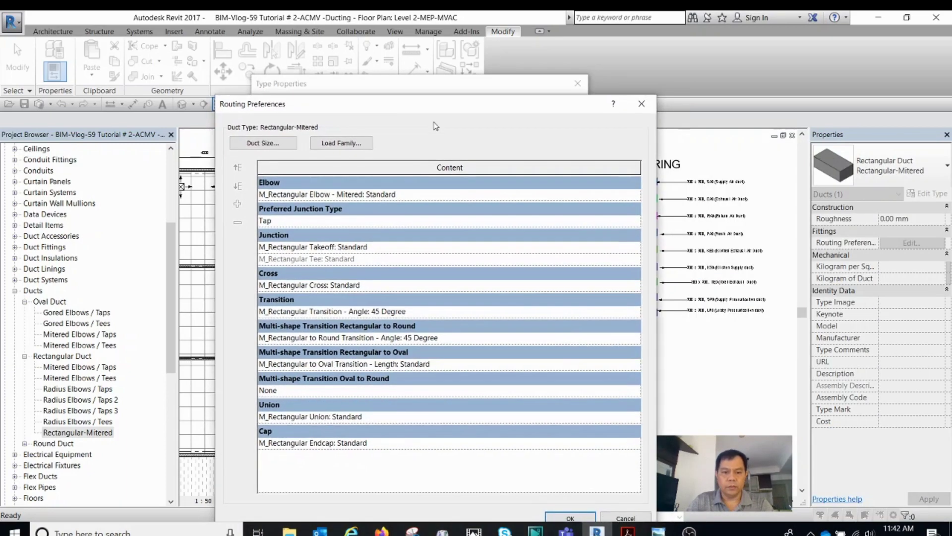
- Set the Rectangular-Mitered elbow fitting to Mitered - Single Thickness Vanes
drag(428, 96, 348, 72)
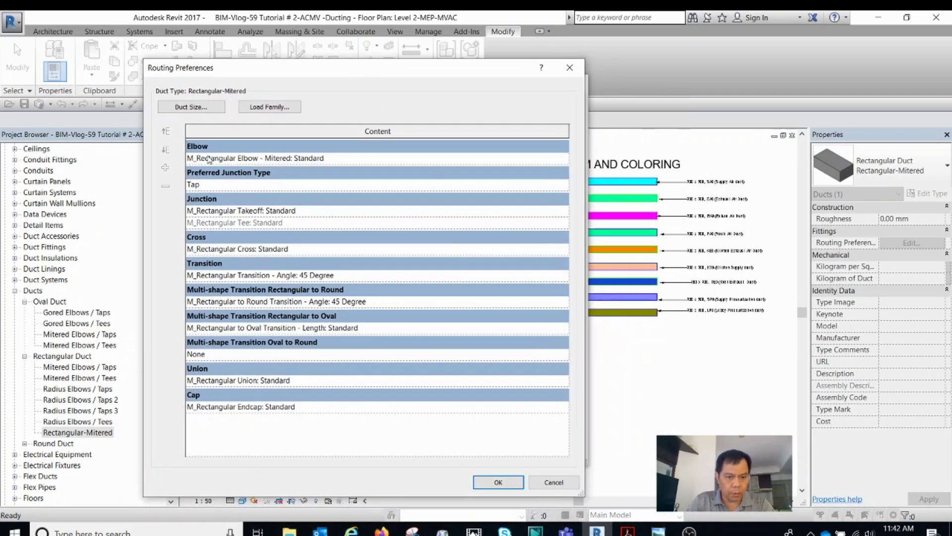
click(568, 160)
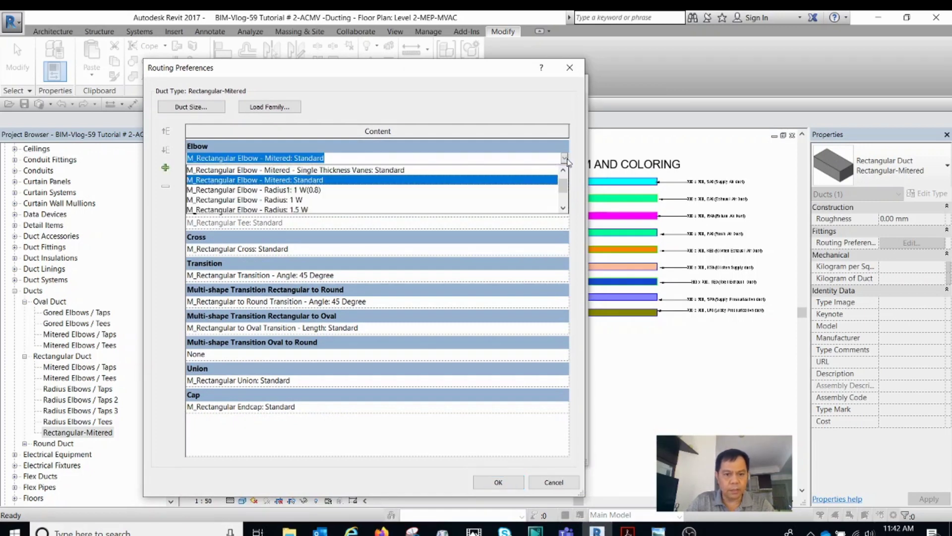
click(335, 170)
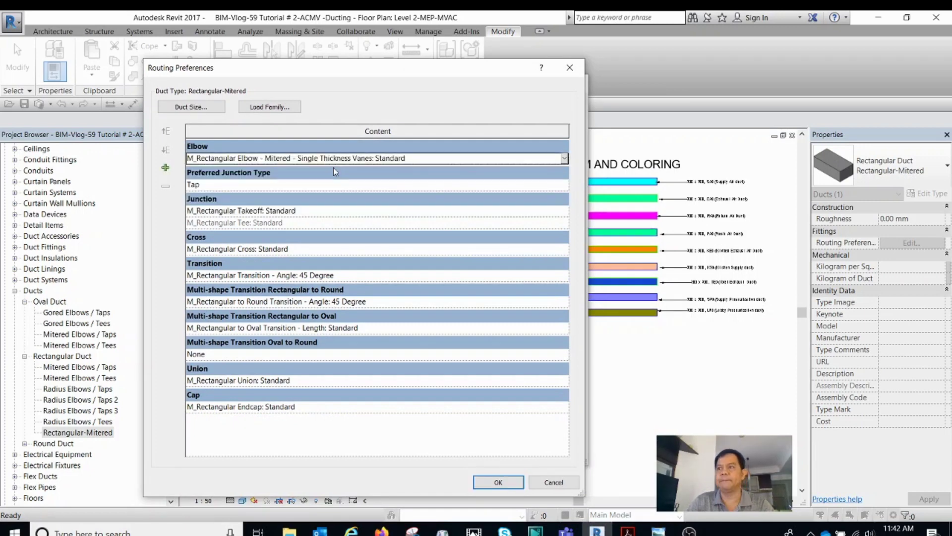
click(312, 212)
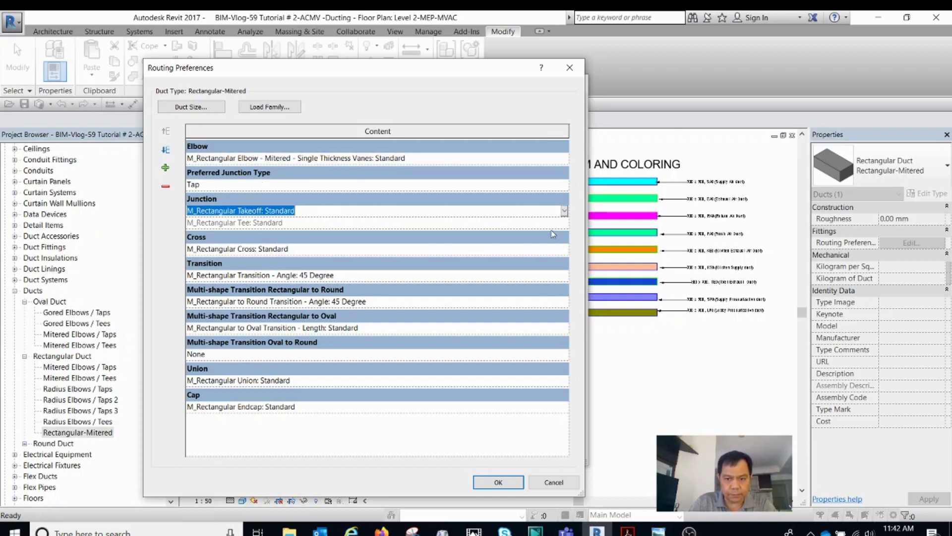
click(565, 213)
click(305, 210)
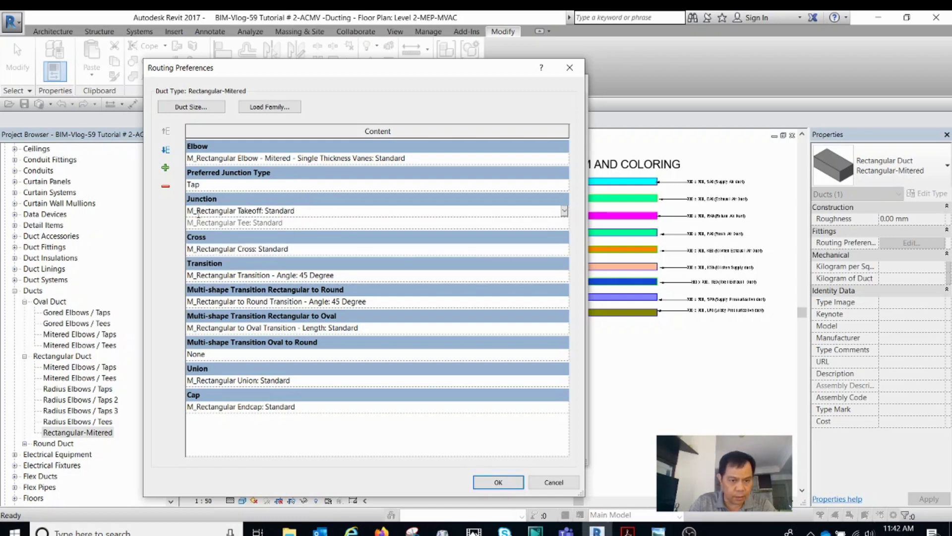
- Set the Transition and Rectangular-to-Round fittings to Length: Standard, keep the oval transition, and confirm
click(541, 278)
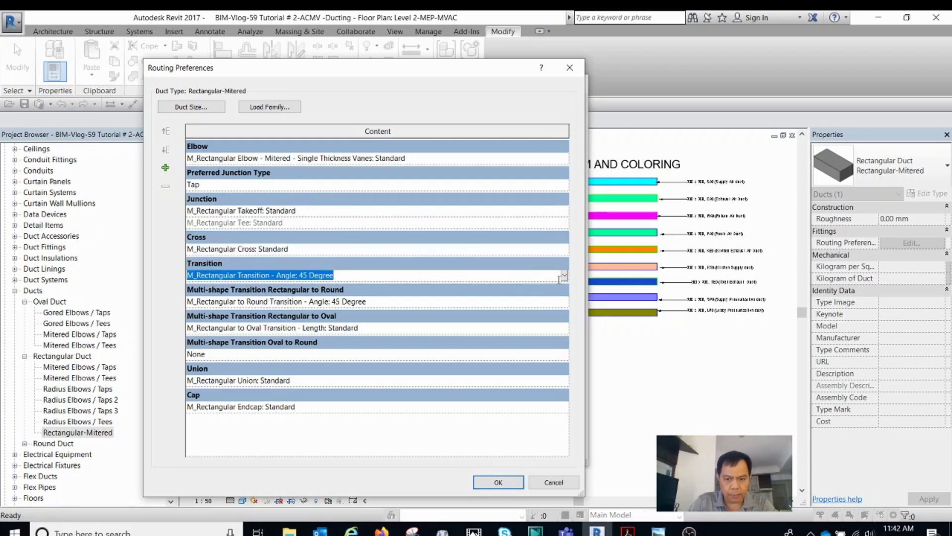
click(564, 275)
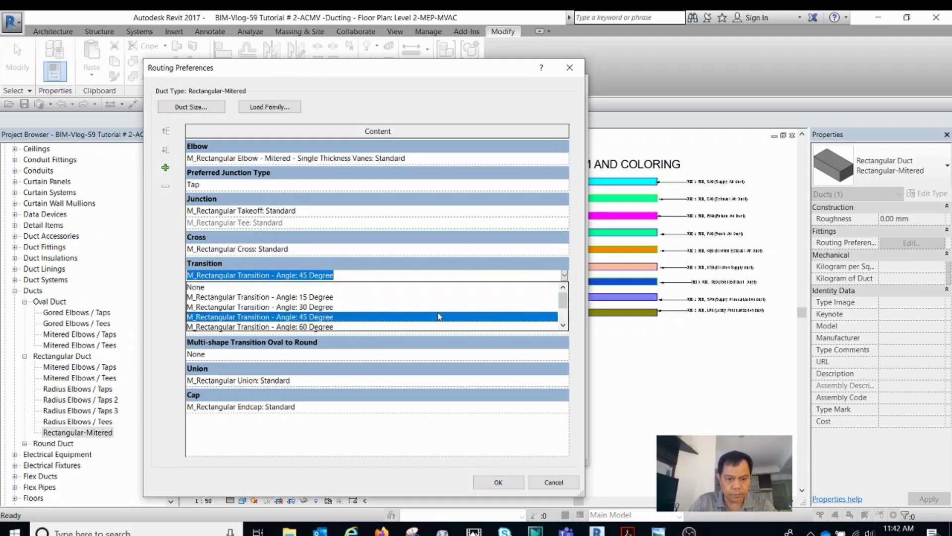
scroll(335, 316, down, 2)
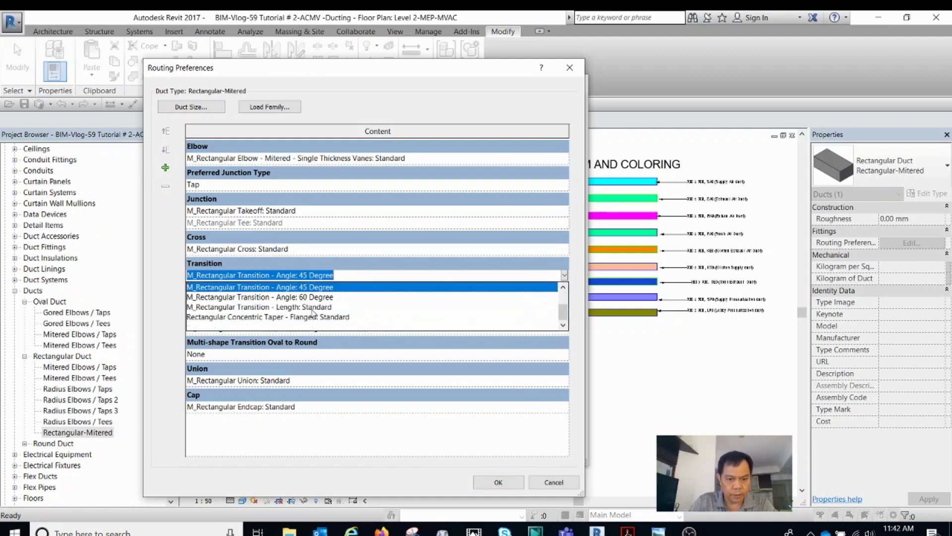
click(312, 307)
click(558, 305)
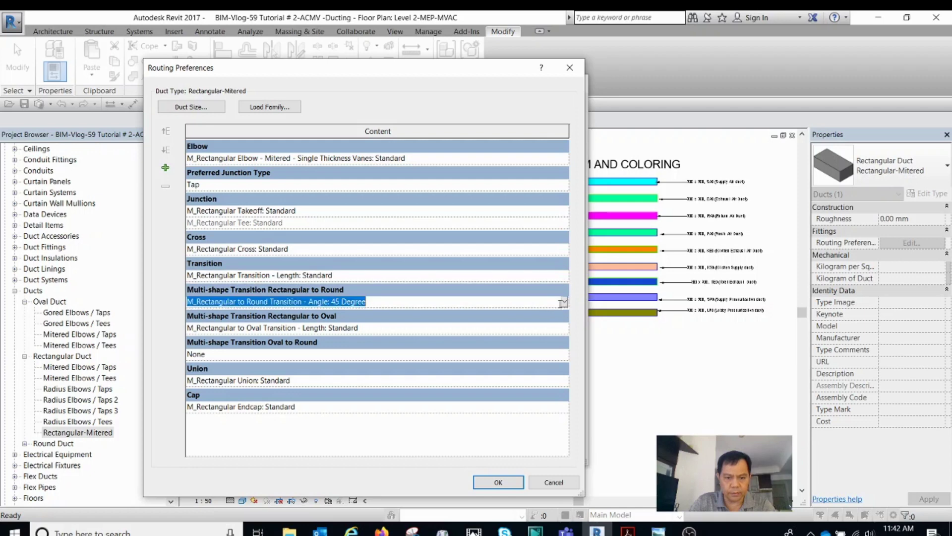
click(564, 301)
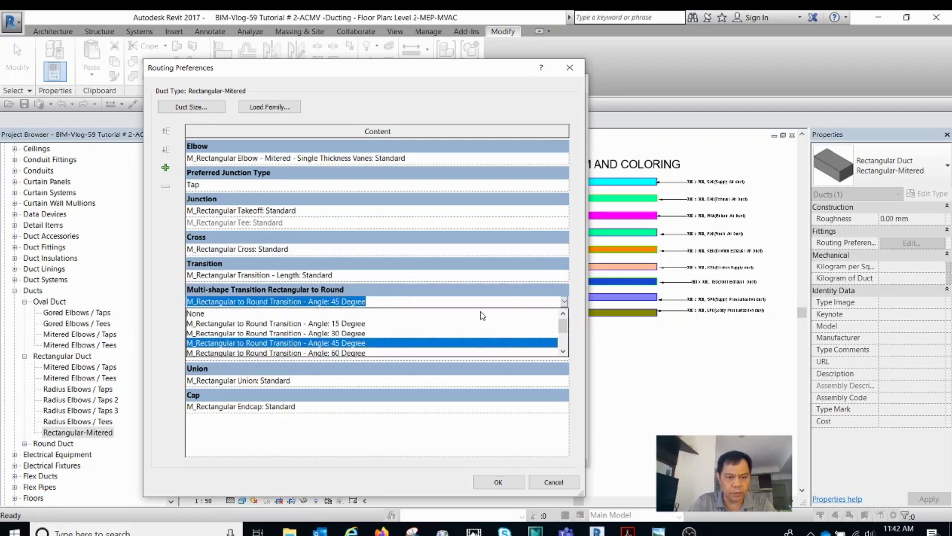
scroll(367, 349, down, 1)
scroll(342, 344, down, 1)
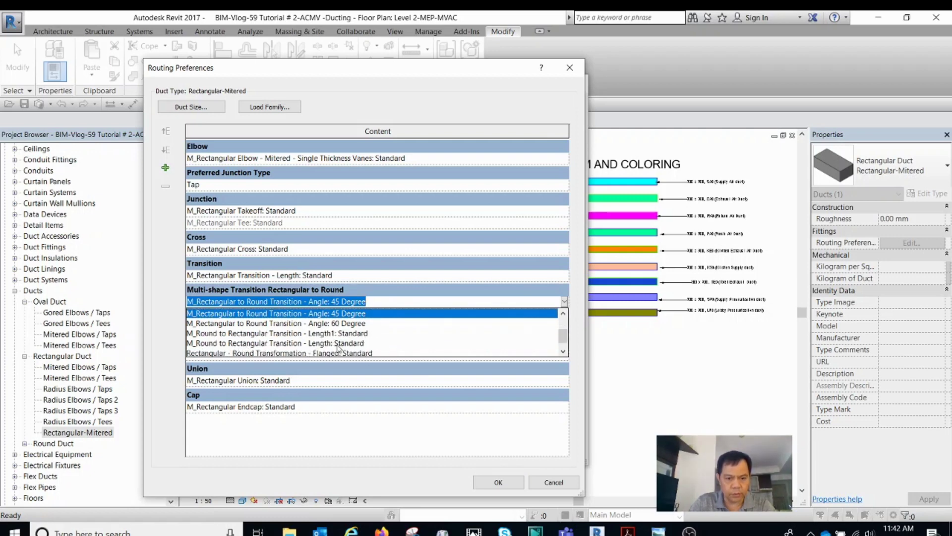
click(338, 344)
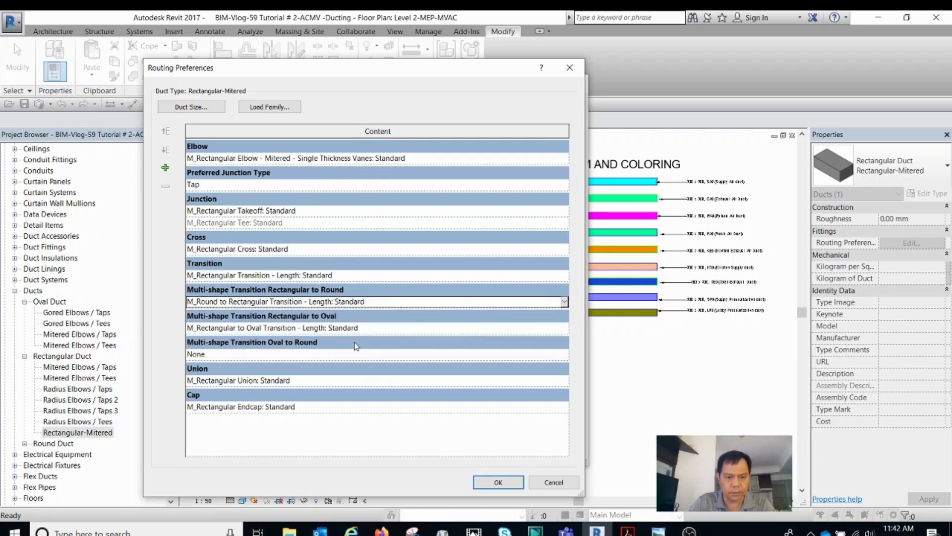
click(564, 330)
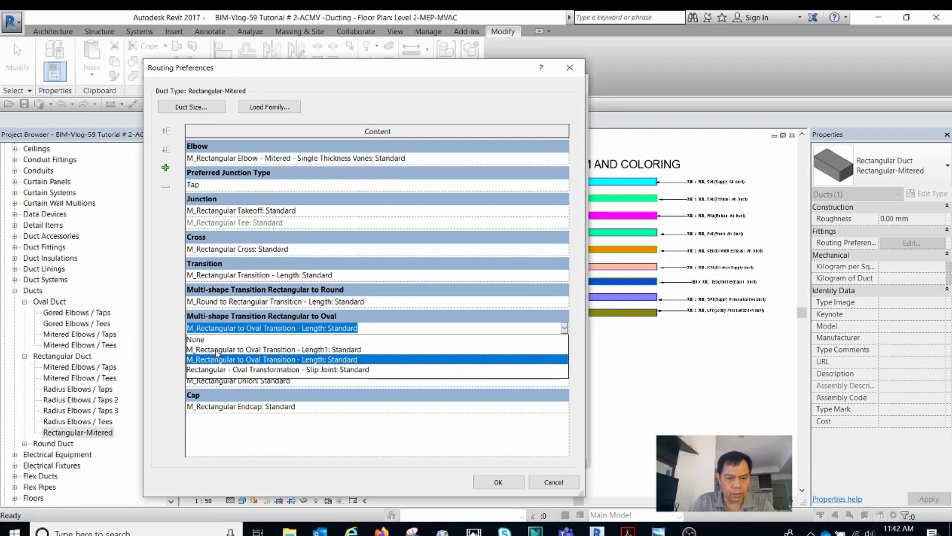
click(339, 364)
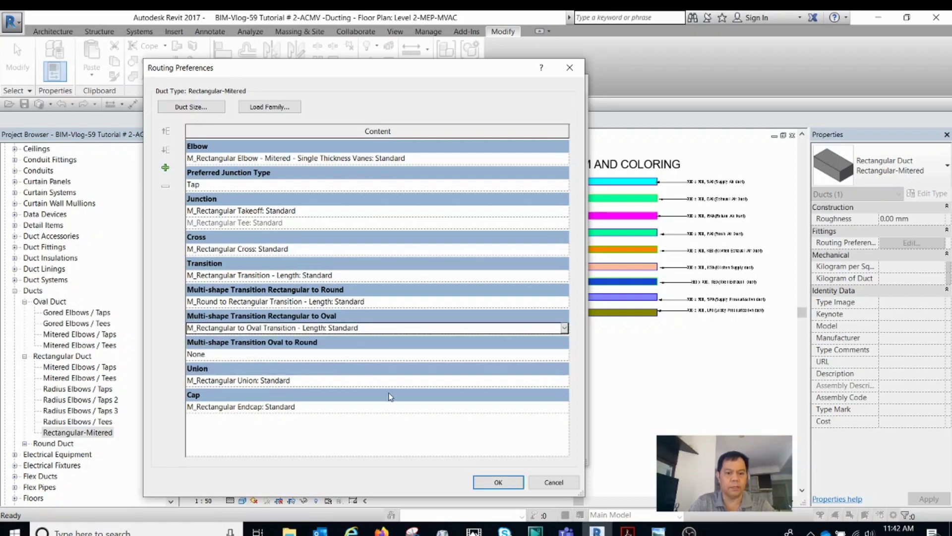
click(497, 483)
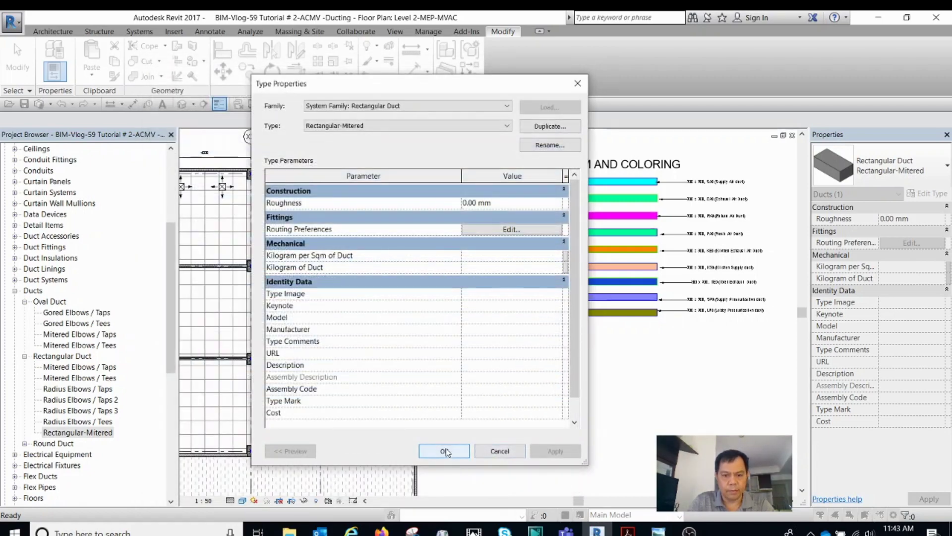
- Close Type Properties and draw a trial L-shaped duct with an elbow below the legend
click(446, 452)
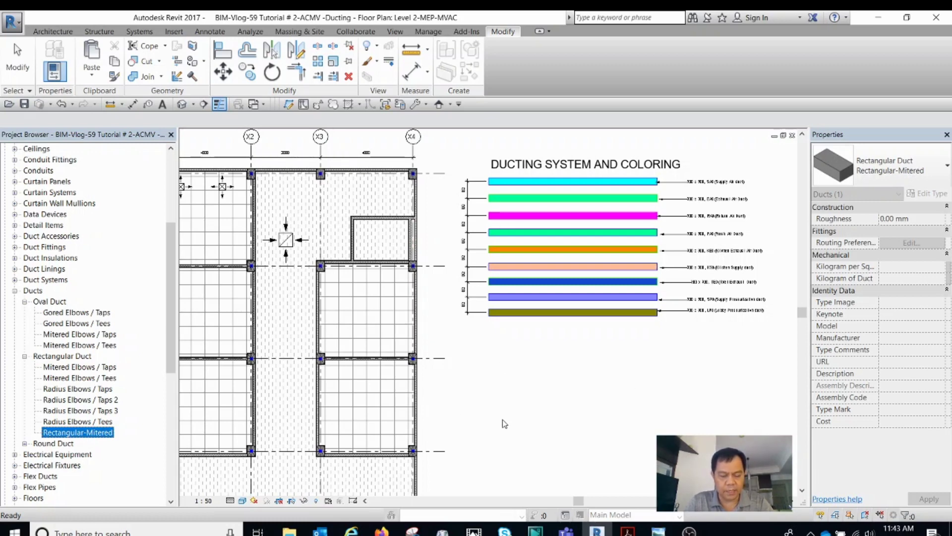
key(d)
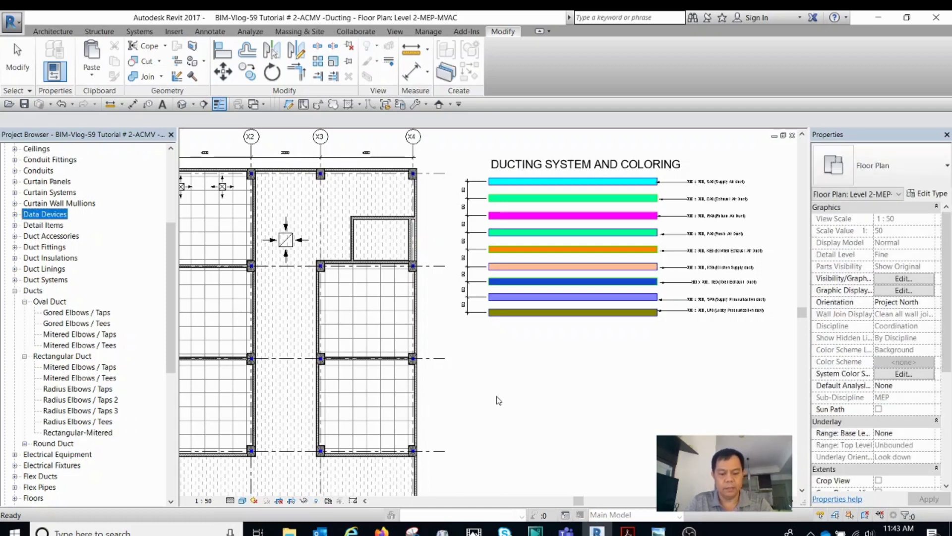
key(d)
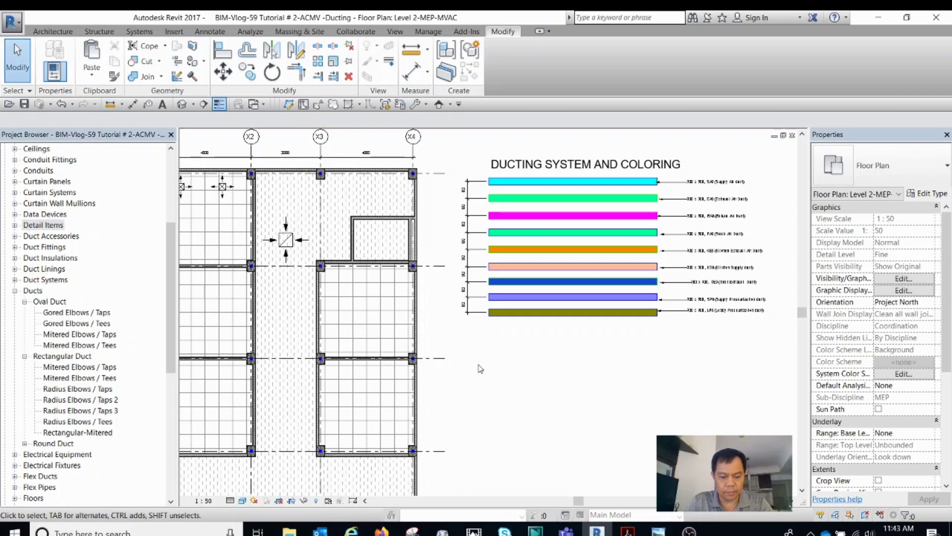
key(d)
key(t)
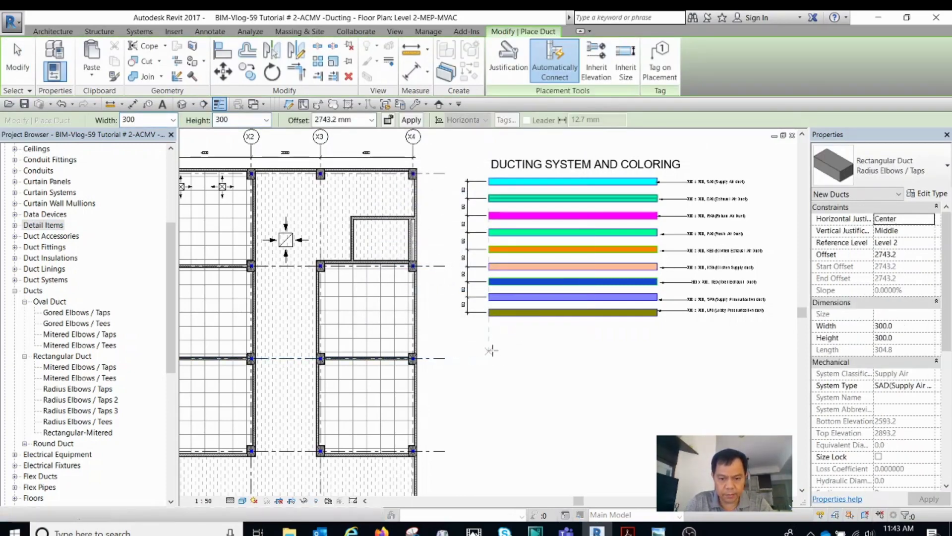
scroll(499, 356, up, 1)
scroll(511, 353, up, 1)
scroll(526, 350, up, 1)
scroll(528, 350, down, 1)
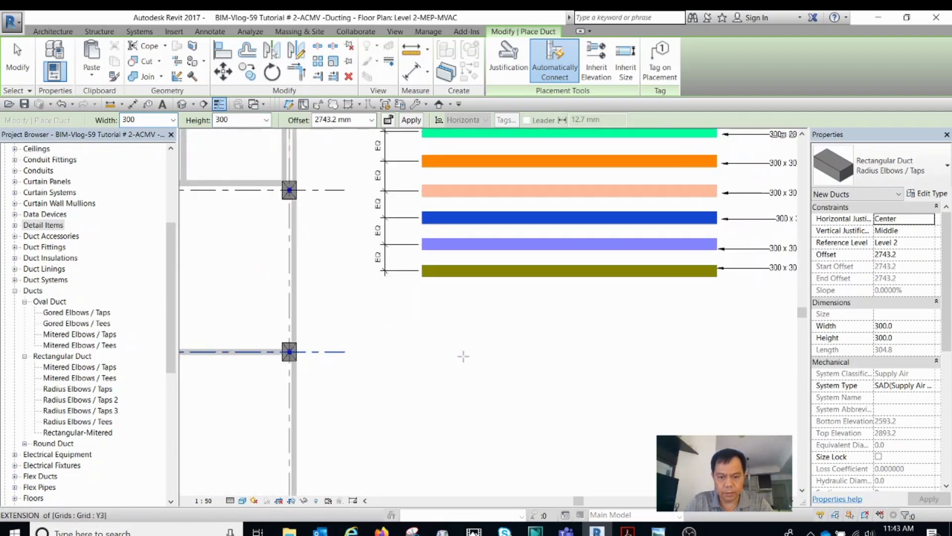
click(437, 330)
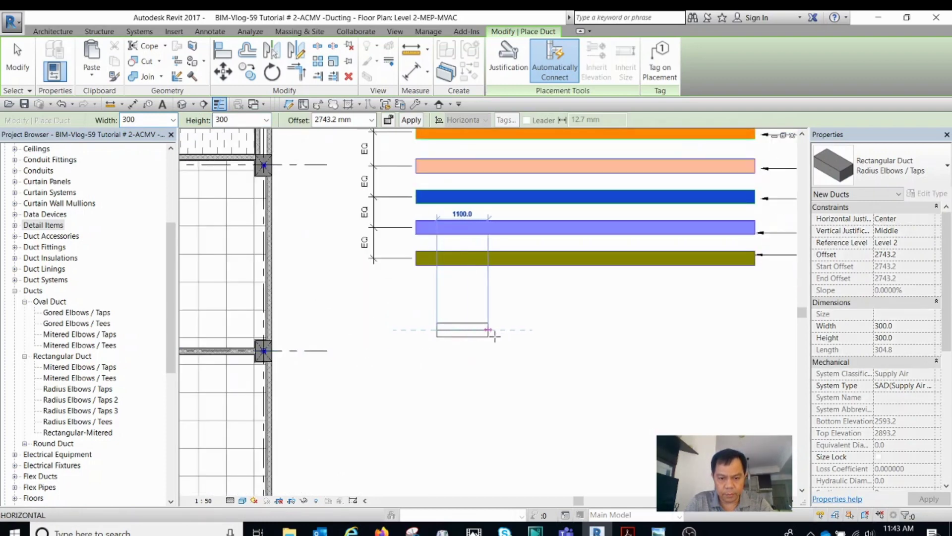
click(529, 330)
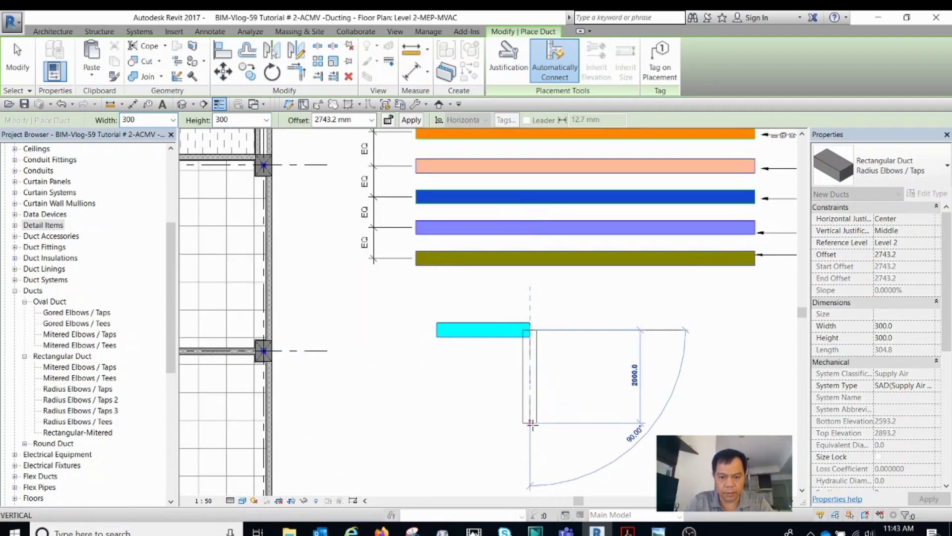
click(535, 421)
key(Escape)
key(Escape)
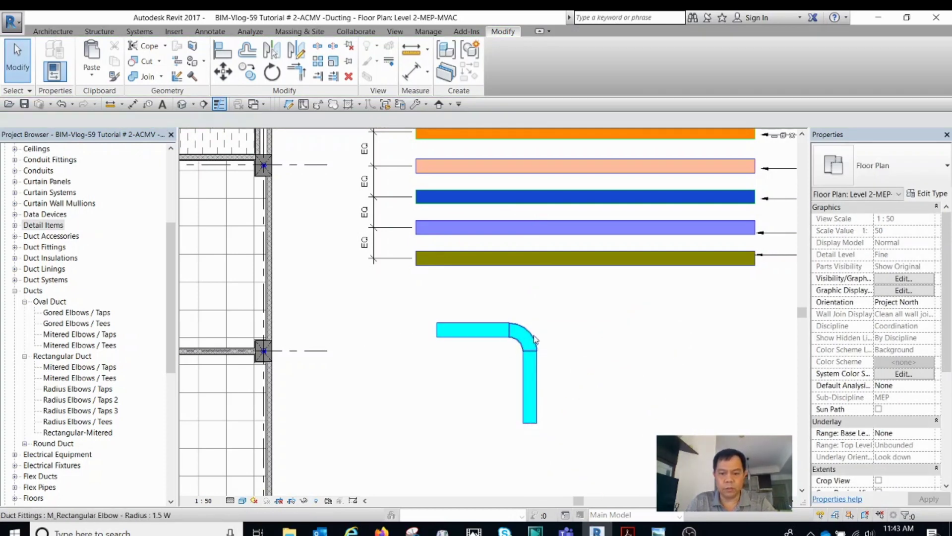
- Inspect the inserted radius elbow, then select and delete the whole trial duct run
click(514, 347)
key(Escape)
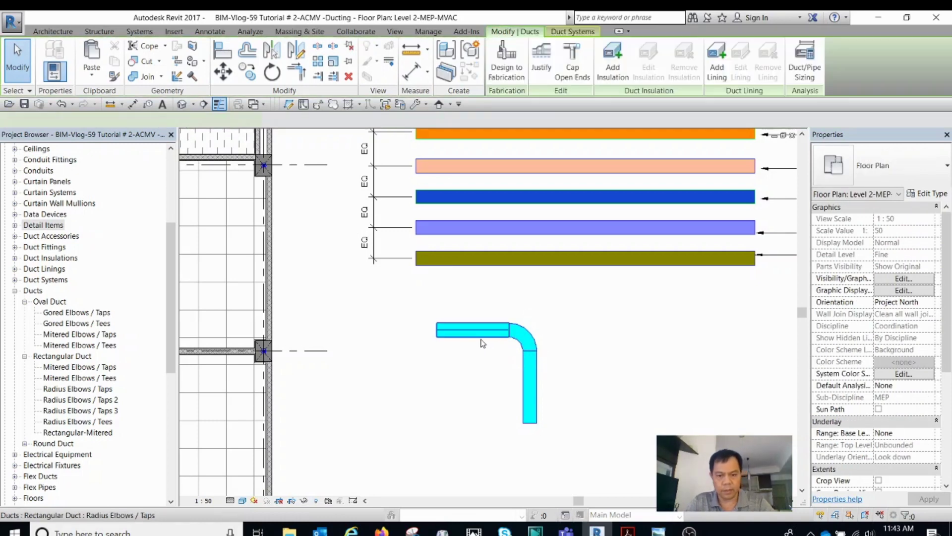
click(483, 343)
key(Escape)
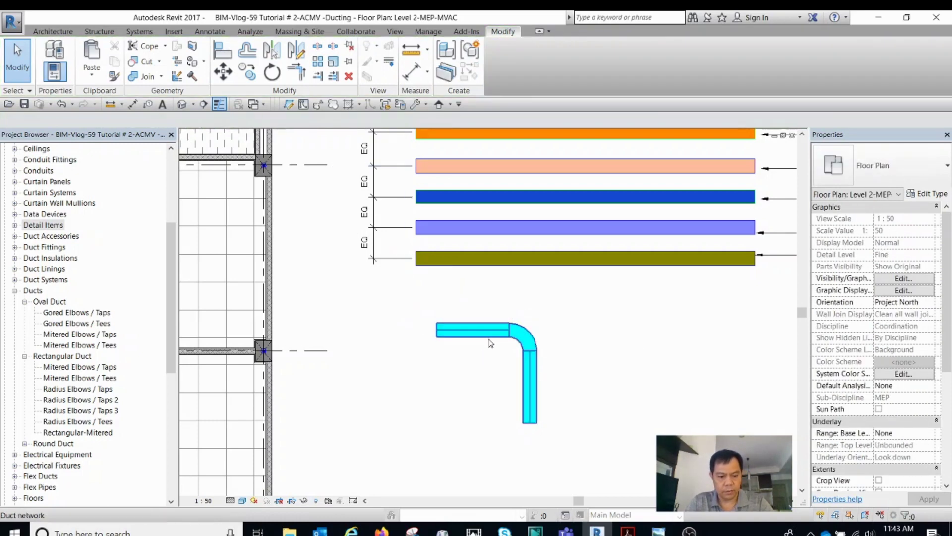
click(482, 343)
key(Delete)
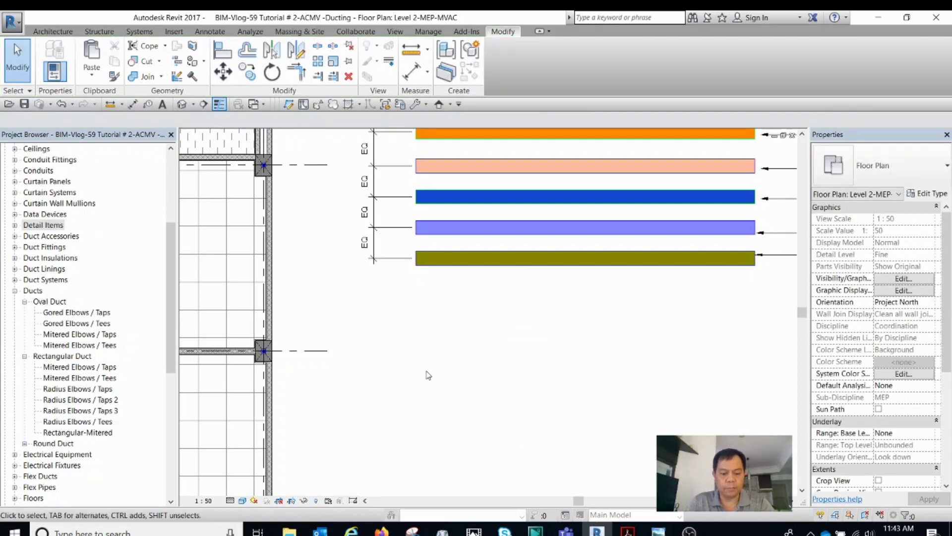
- Start a new duct with the DT alias, set to the Rectangular-Mitered type
key(d)
key(t)
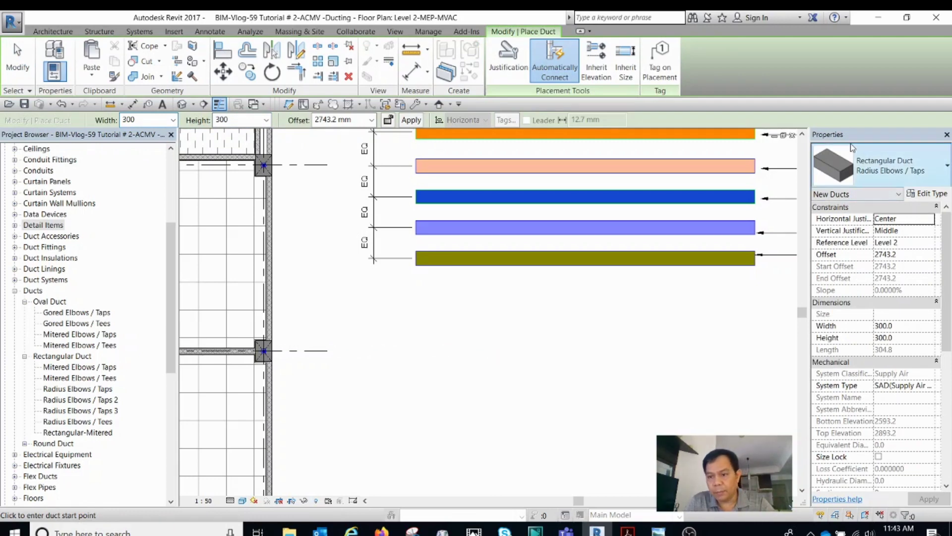
click(947, 166)
scroll(904, 446, down, 1)
scroll(904, 456, down, 2)
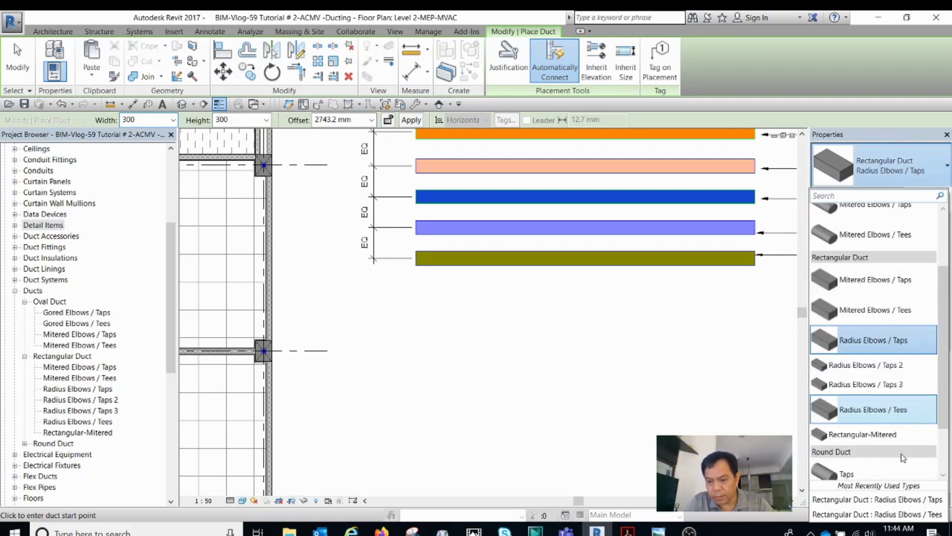
scroll(904, 457, down, 1)
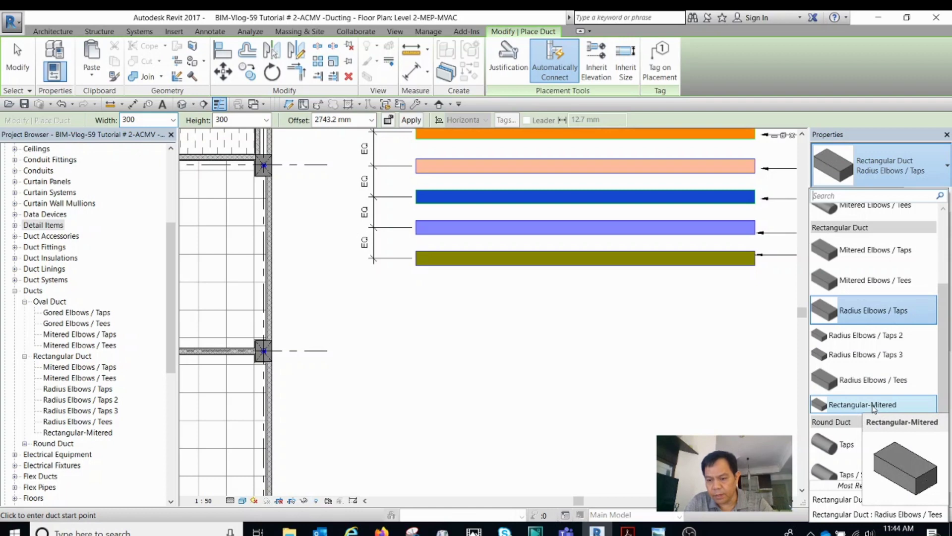
click(874, 406)
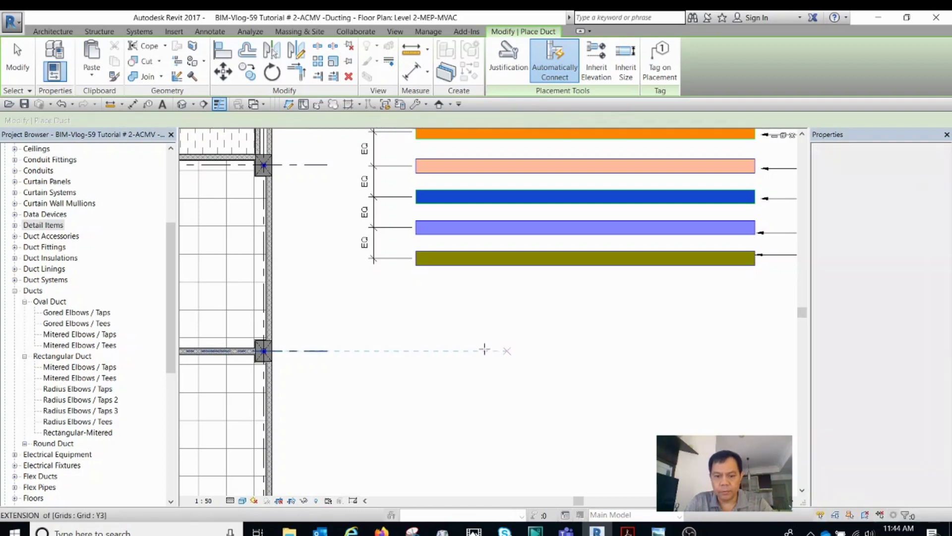
- Draw an L-shaped Rectangular-Mitered duct below the legend, then switch to the reference PDF
click(312, 331)
click(526, 331)
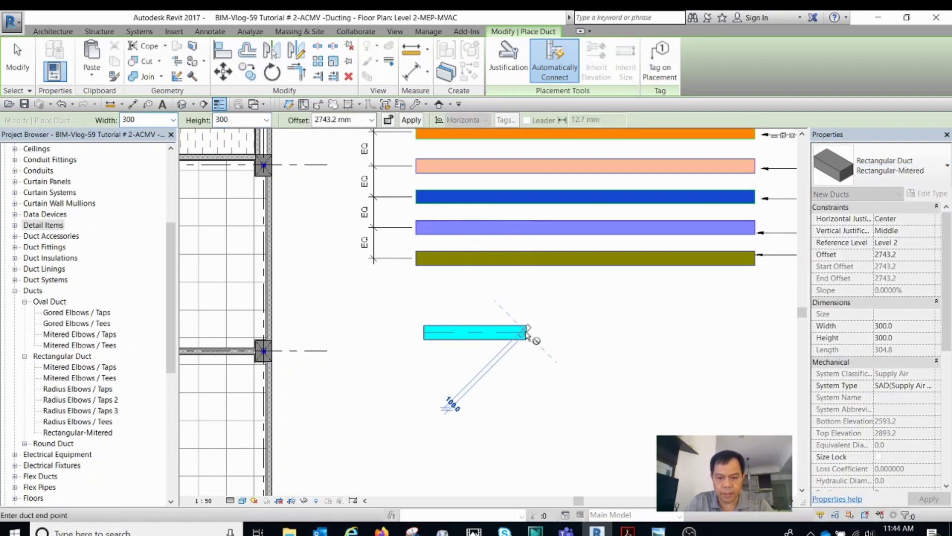
click(529, 426)
scroll(523, 399, up, 2)
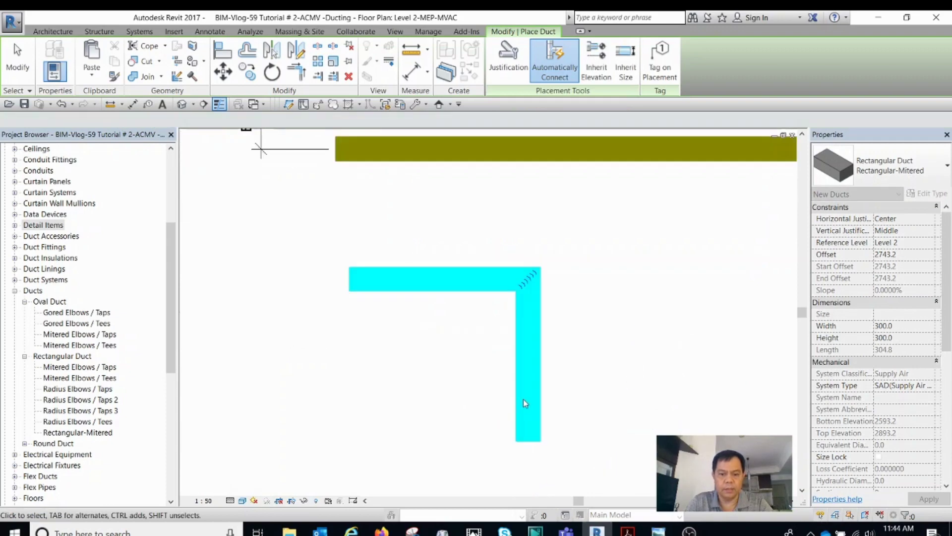
key(Escape)
key(Escape)
scroll(469, 320, up, 2)
scroll(555, 239, down, 1)
scroll(553, 241, down, 1)
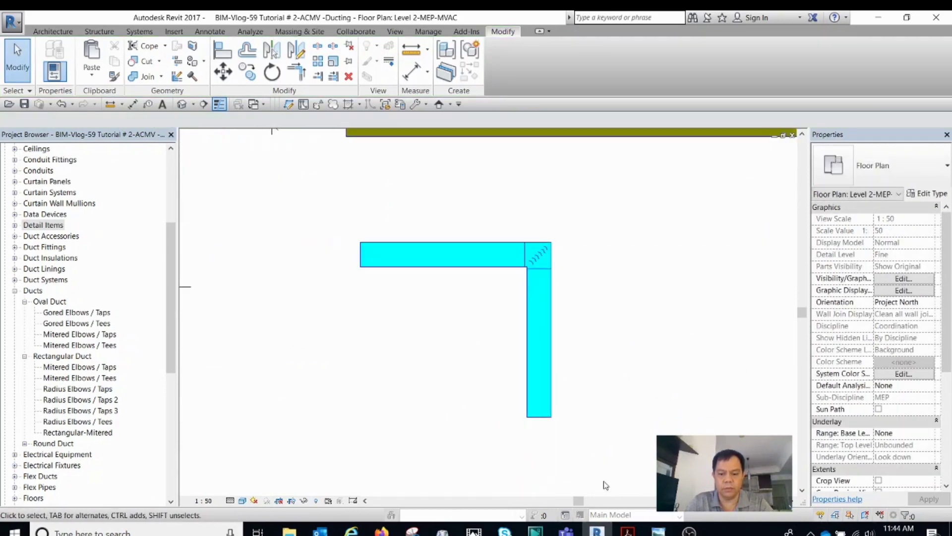
click(626, 530)
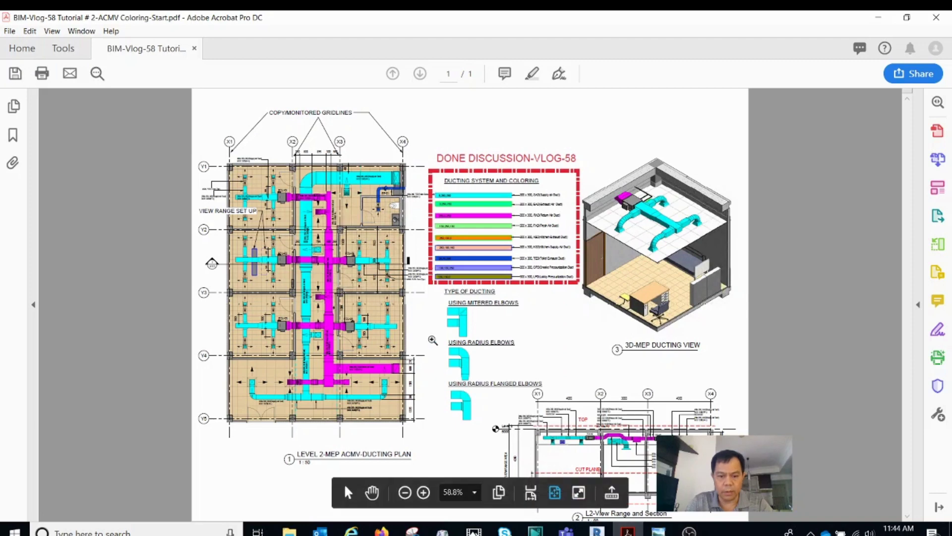
- Zoom into the PDF's TYPE OF DUCTING elbow examples, then minimise Acrobat
drag(388, 285, 566, 454)
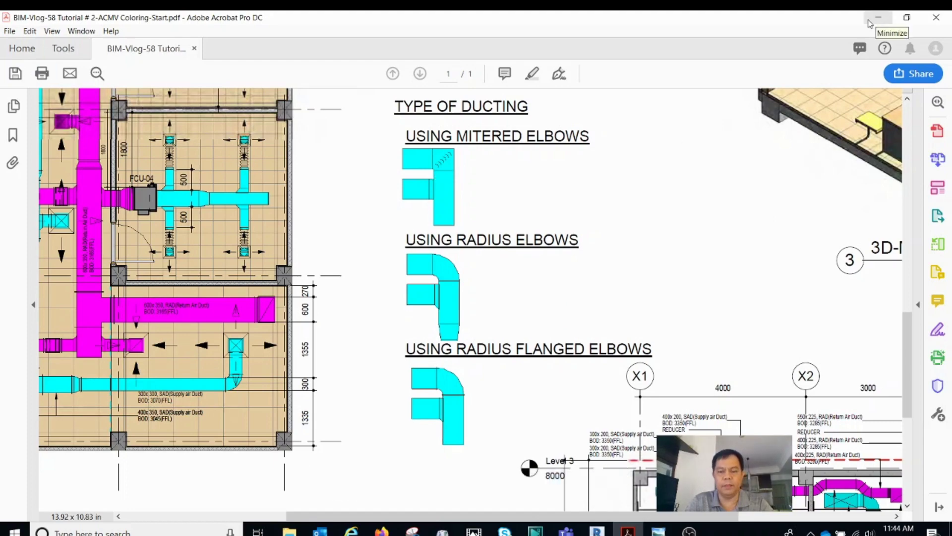
click(877, 18)
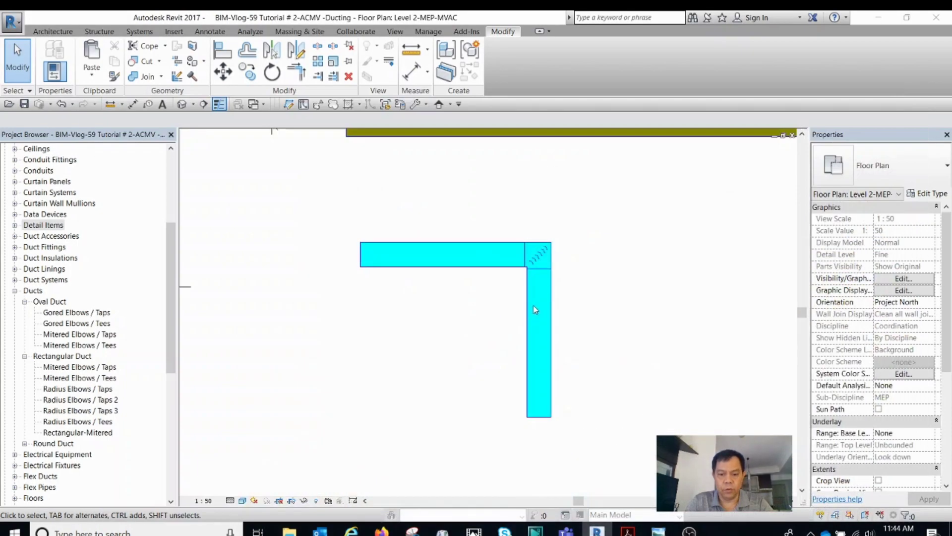
- Select the vertical mitered duct leg to check its properties
click(536, 315)
key(Escape)
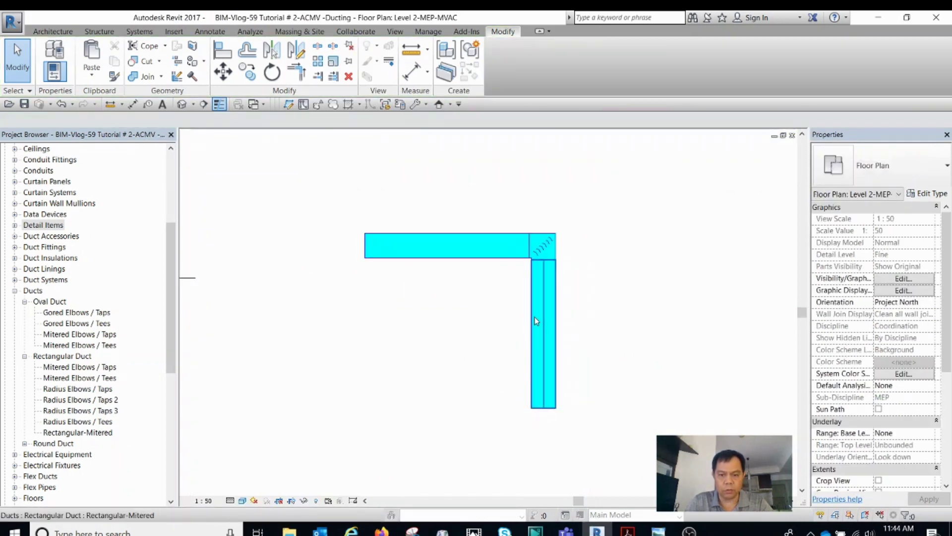
click(536, 319)
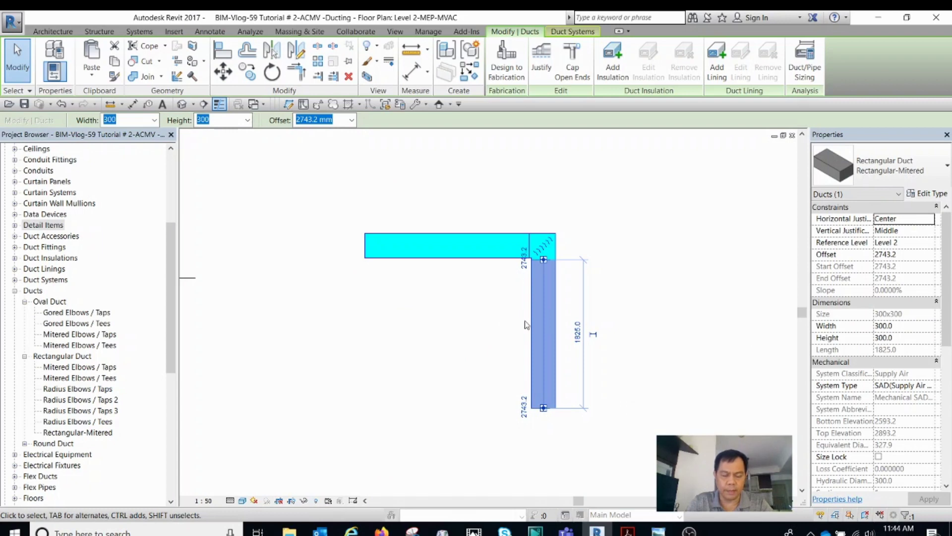
key(Escape)
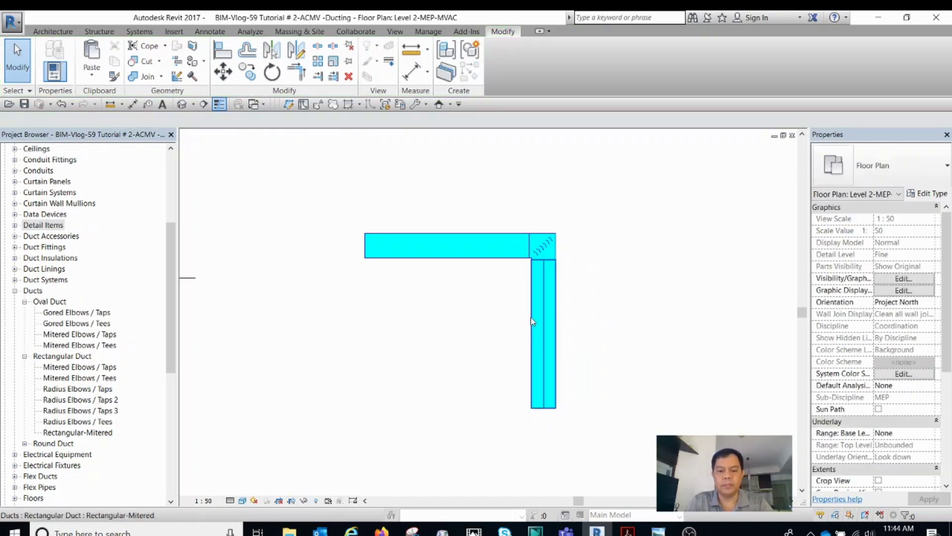
click(531, 320)
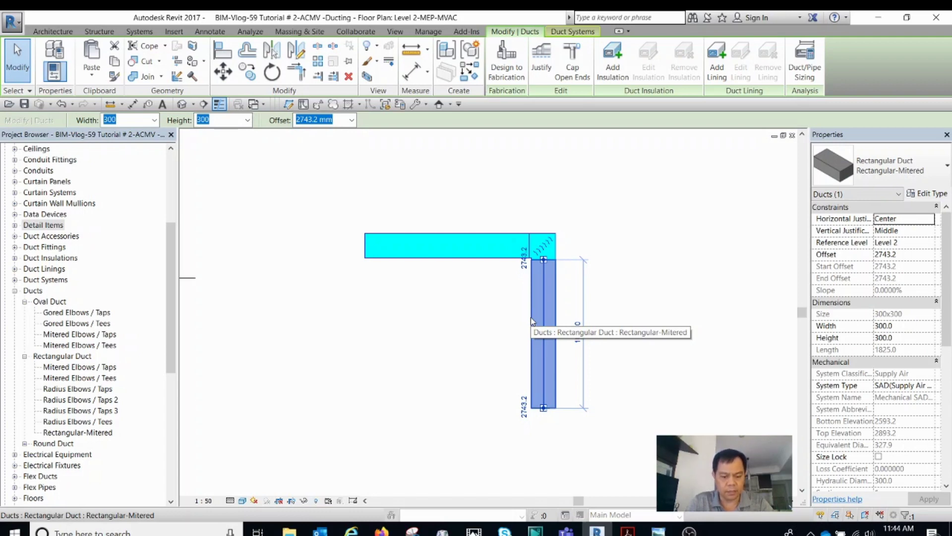
- Draw a tap duct from the vertical leg about 1500 mm left and check its connection
key(c)
key(s)
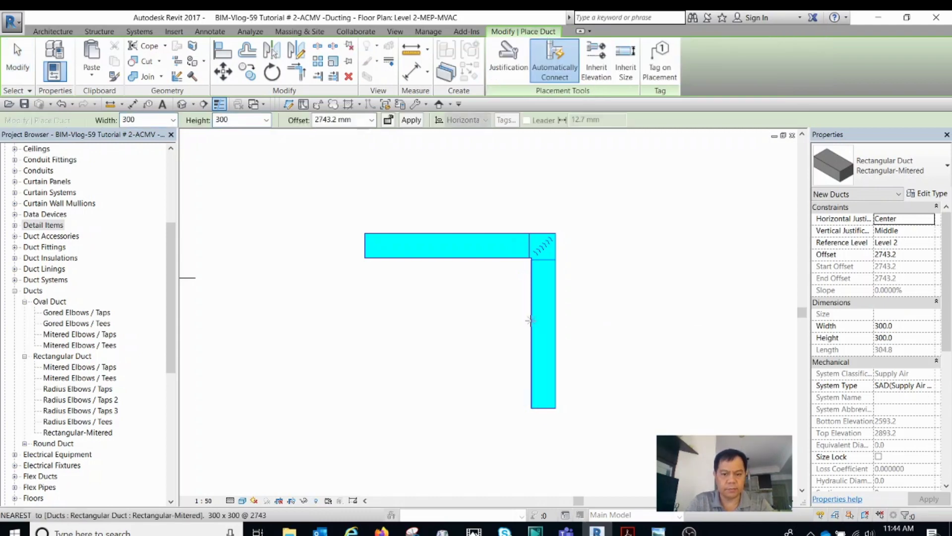
click(530, 320)
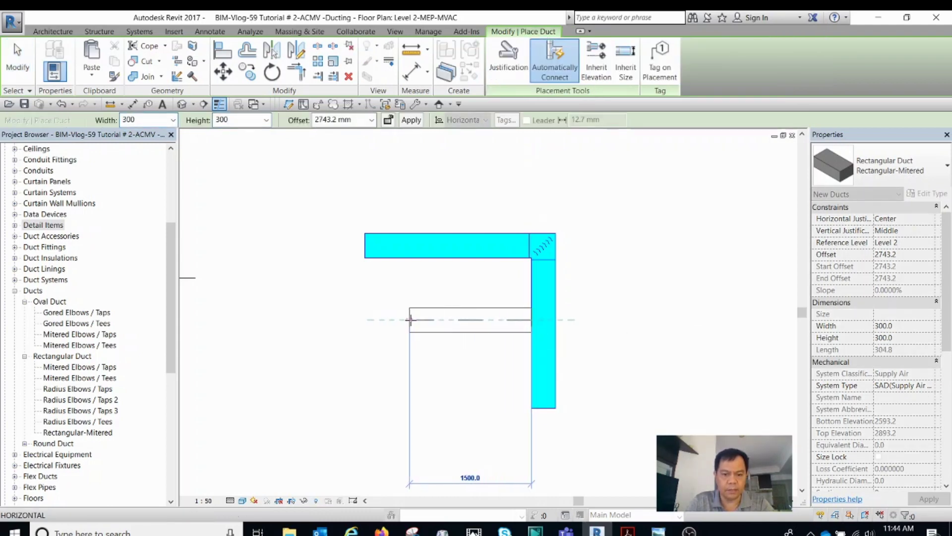
click(410, 320)
key(Escape)
scroll(509, 331, up, 2)
key(Escape)
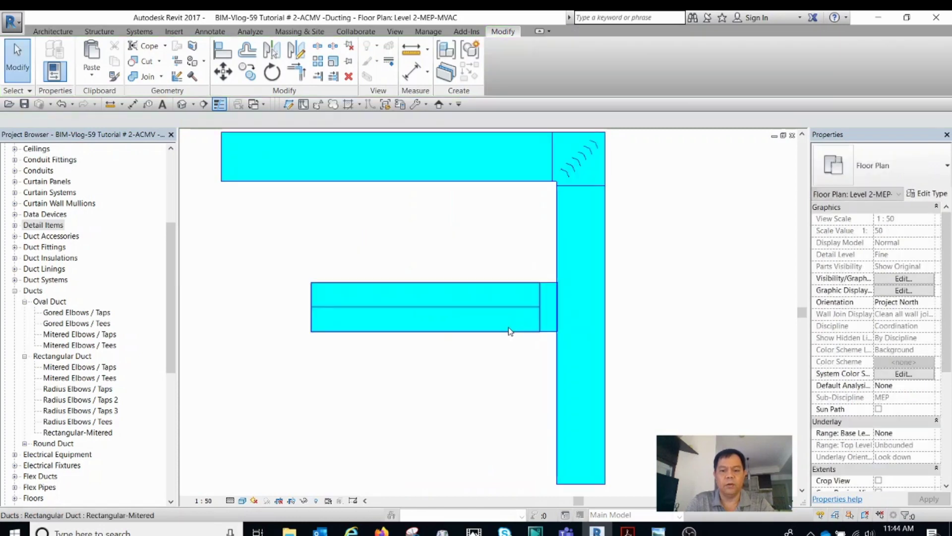
click(510, 331)
key(Escape)
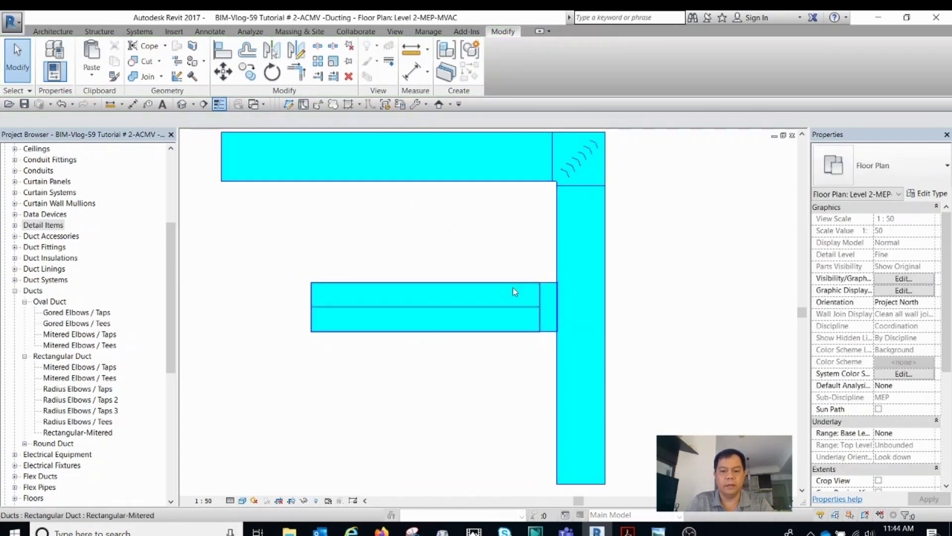
click(514, 288)
key(Escape)
scroll(540, 287, up, 1)
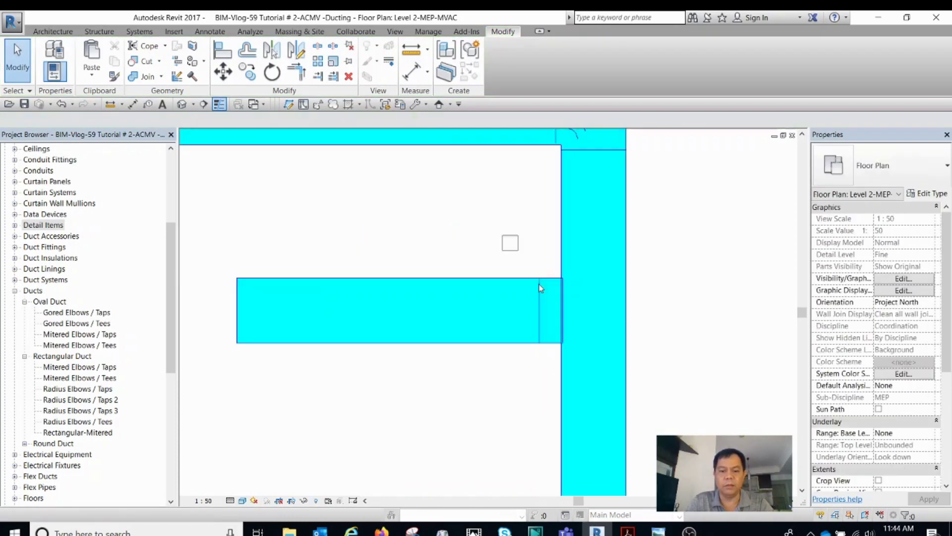
scroll(540, 288, down, 2)
- Extend the vertical duct's lower end, then compare against the PDF and minimise it
click(584, 308)
drag(584, 342, 584, 420)
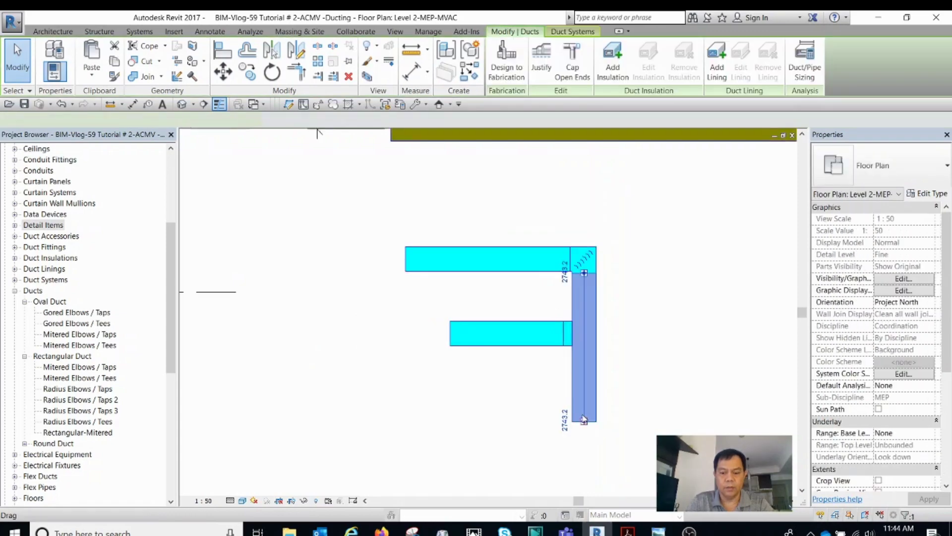
scroll(595, 372, down, 1)
scroll(620, 322, down, 1)
key(Escape)
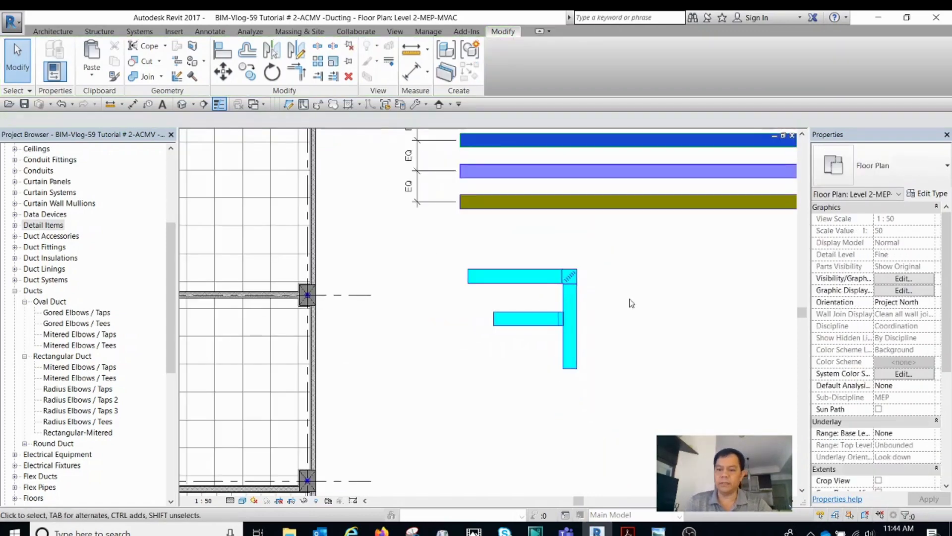
key(alt+Tab)
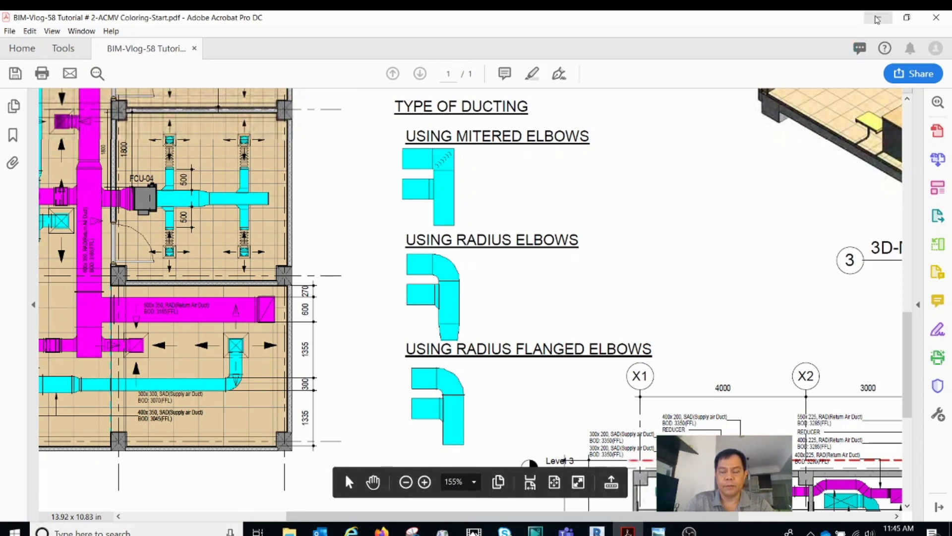
click(877, 19)
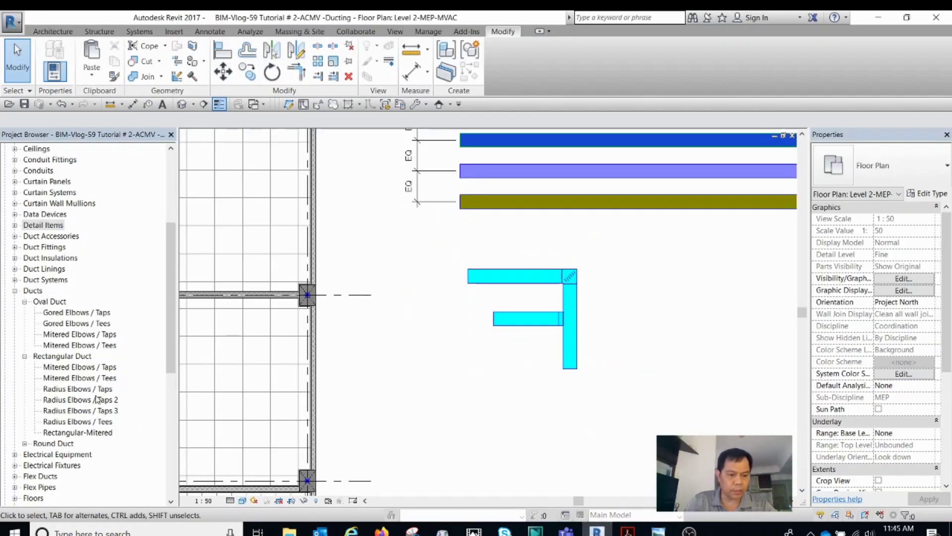
- Duplicate the Radius Elbows / Taps duct type and rename the copy 'Rectangular-Duct'
click(89, 358)
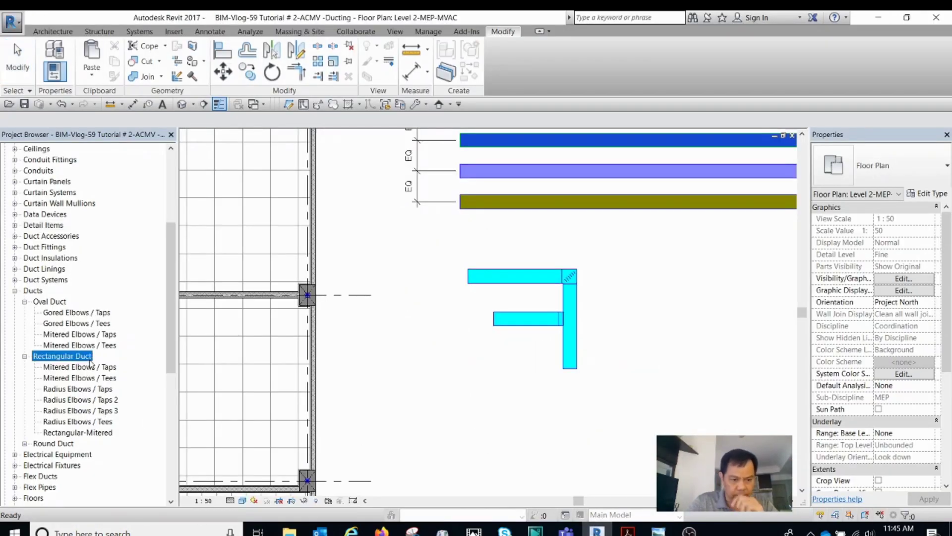
click(72, 399)
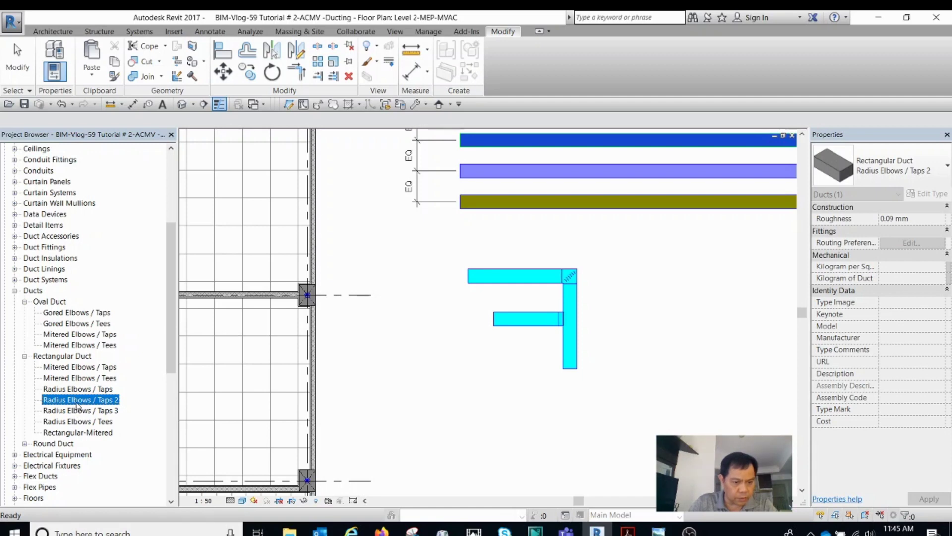
click(84, 389)
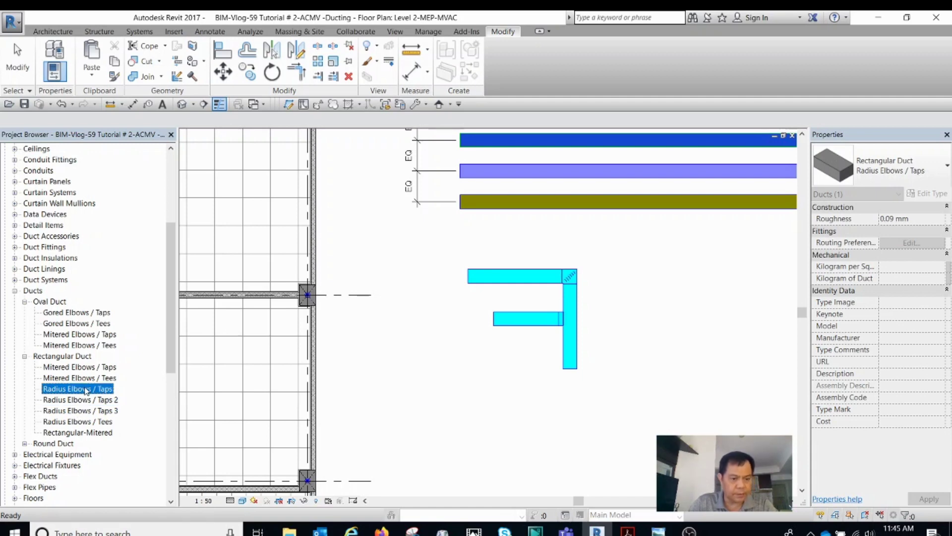
right_click(86, 390)
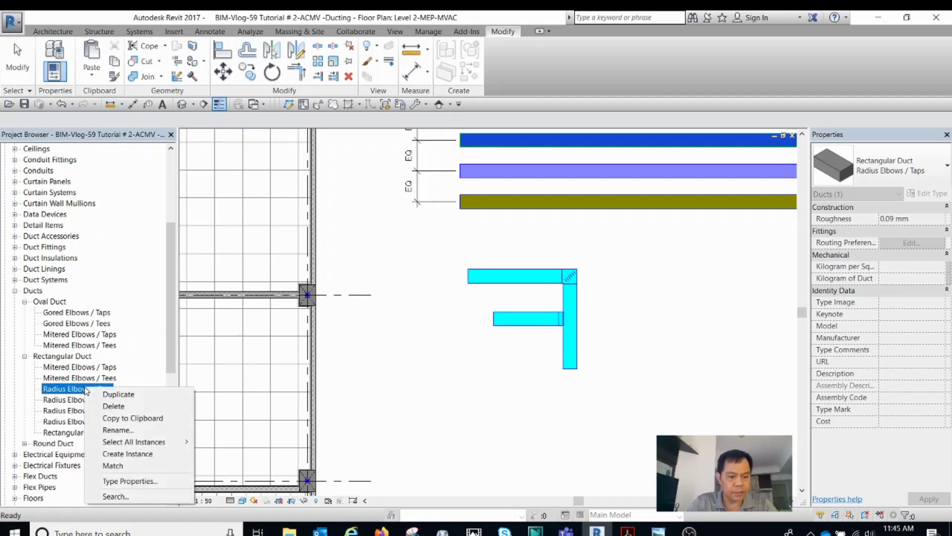
click(110, 395)
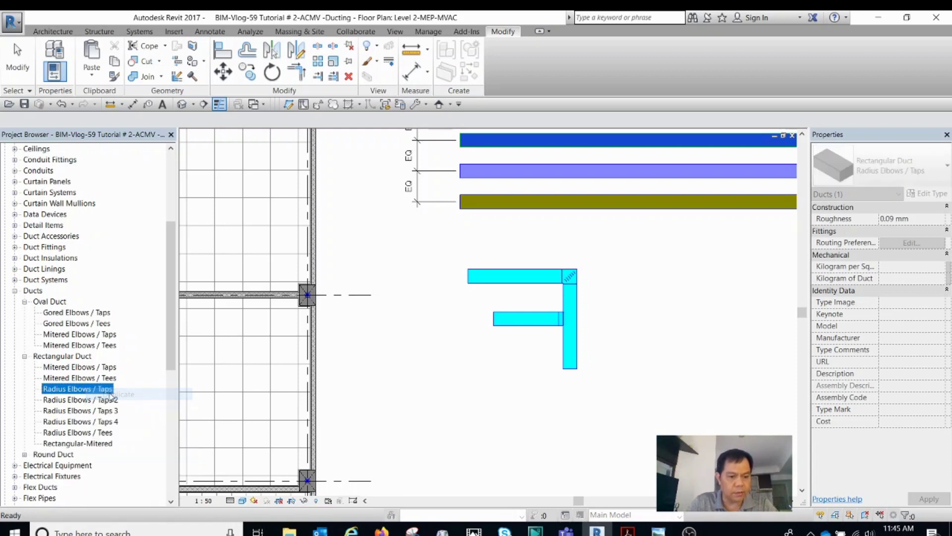
click(100, 423)
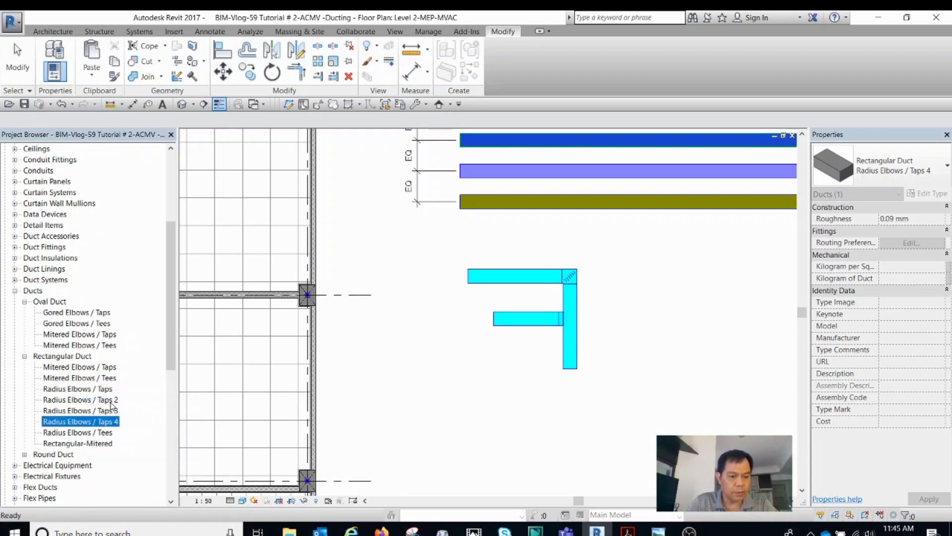
double_click(106, 422)
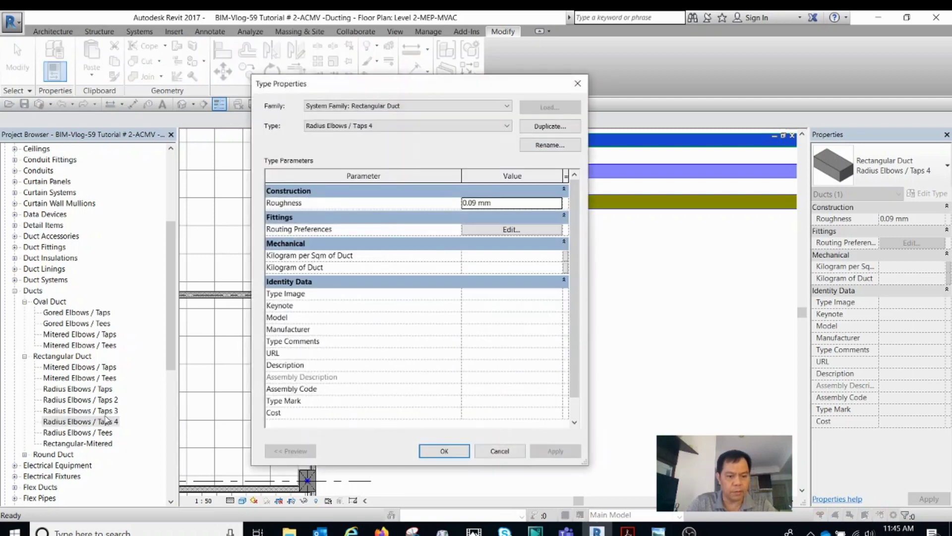
key(Escape)
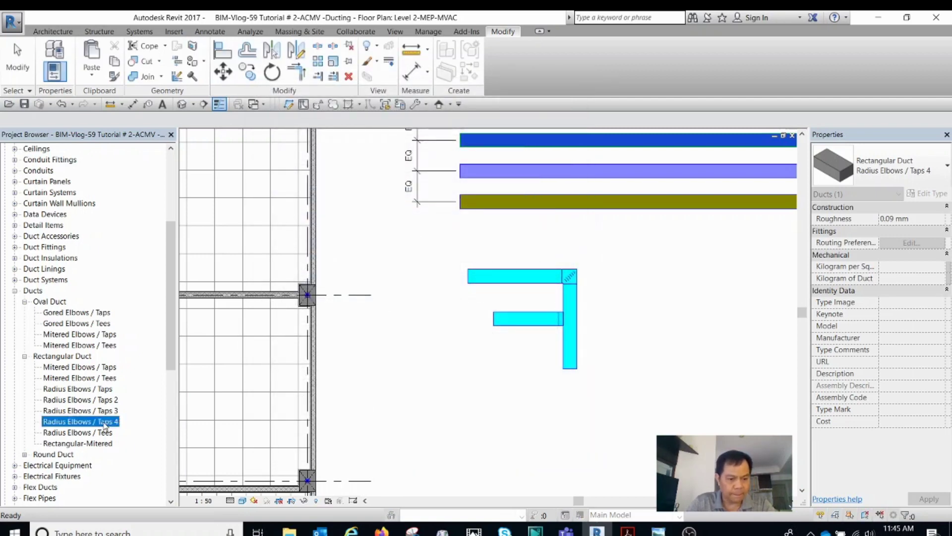
click(104, 423)
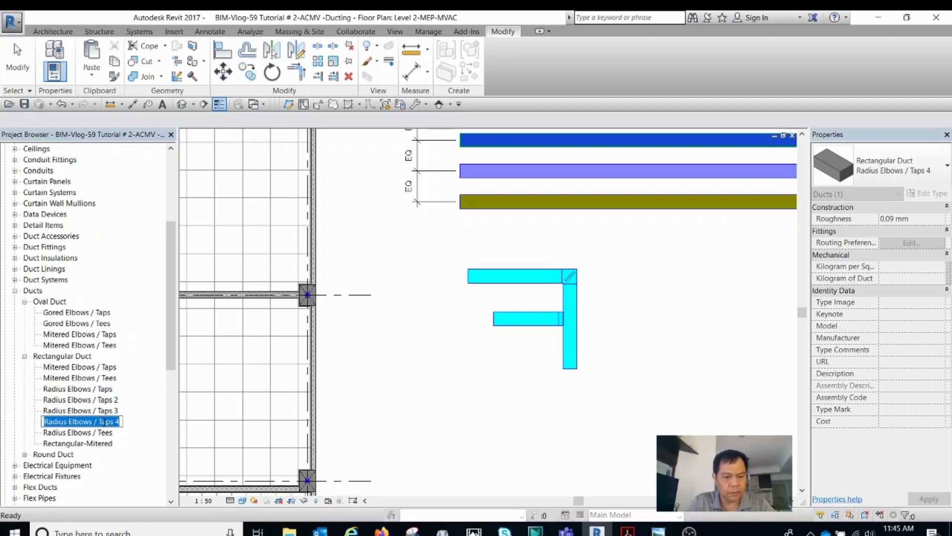
text(Rec)
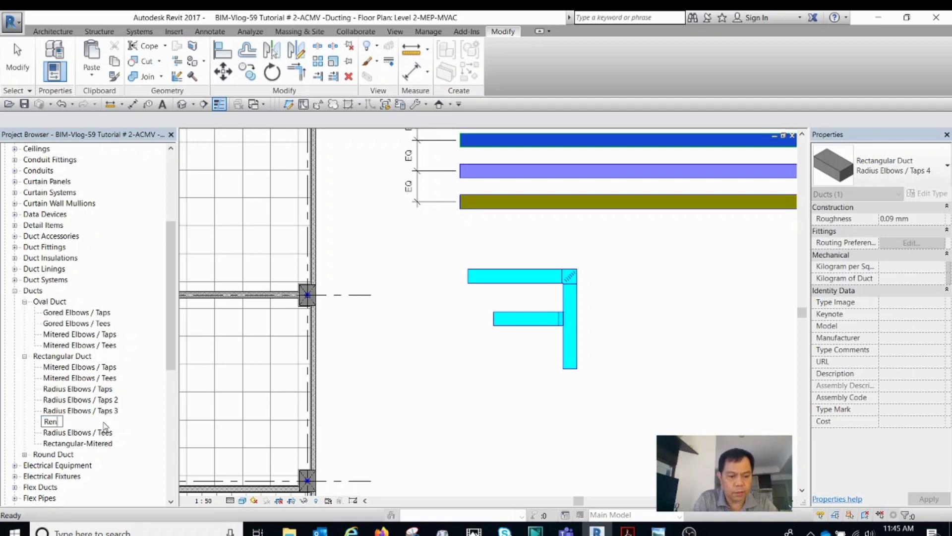
text(tan)
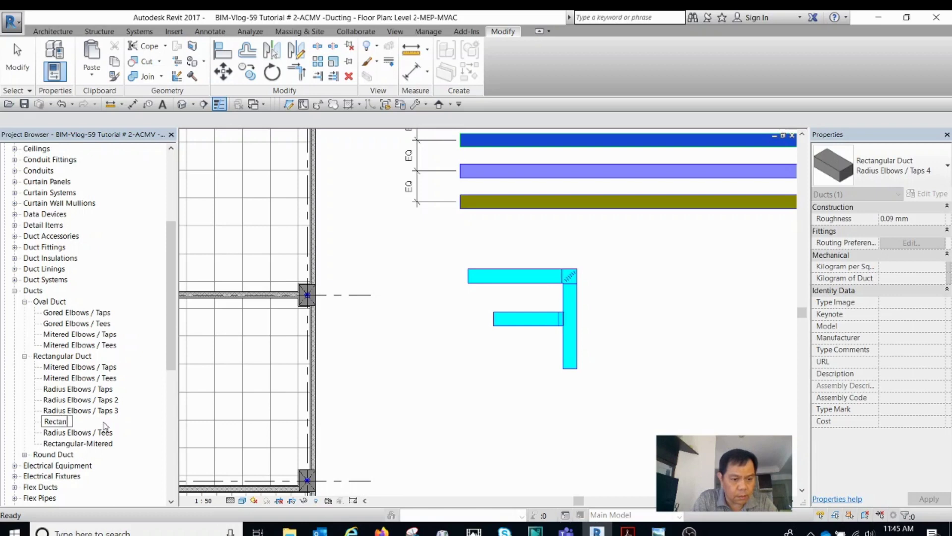
text(gular-Duct)
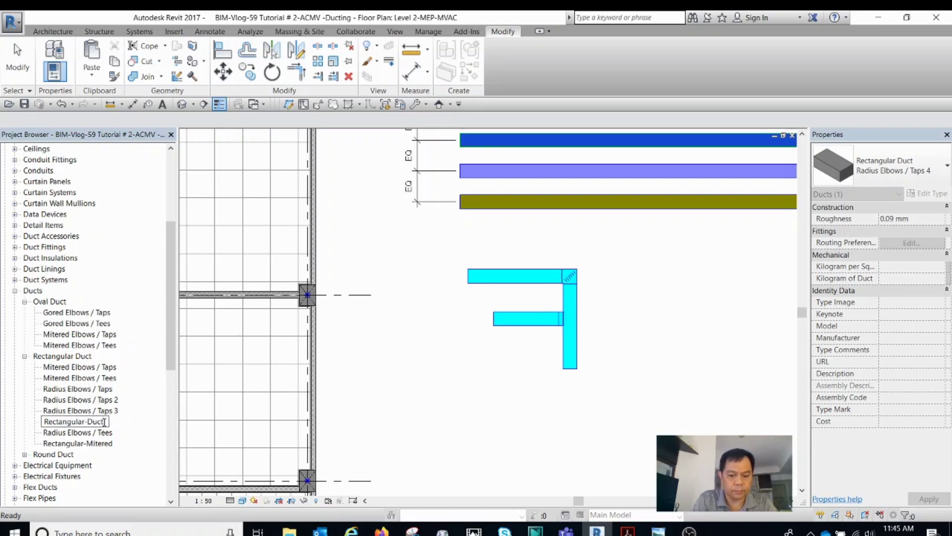
key(Return)
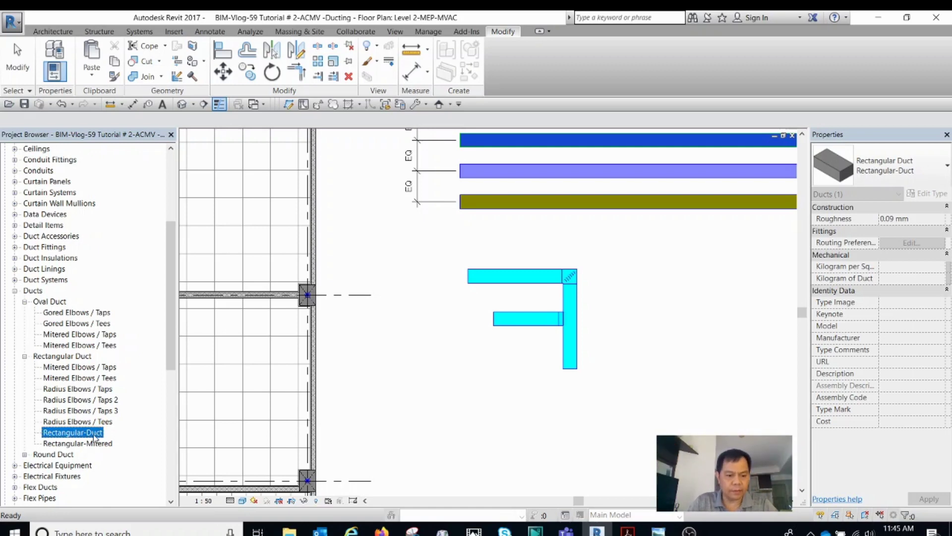
right_click(94, 436)
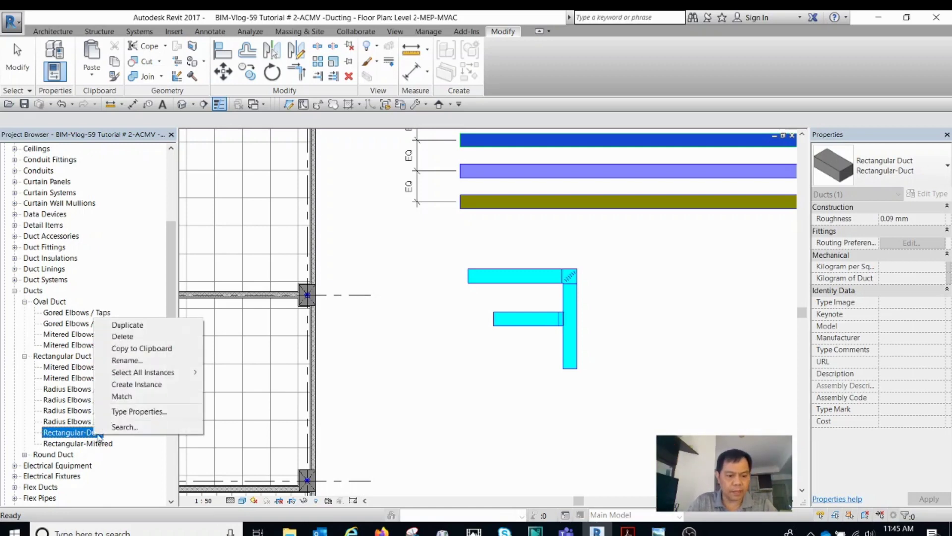
- In Rectangular-Duct routing preferences, set the elbow fitting to Radius: 1 W
click(140, 414)
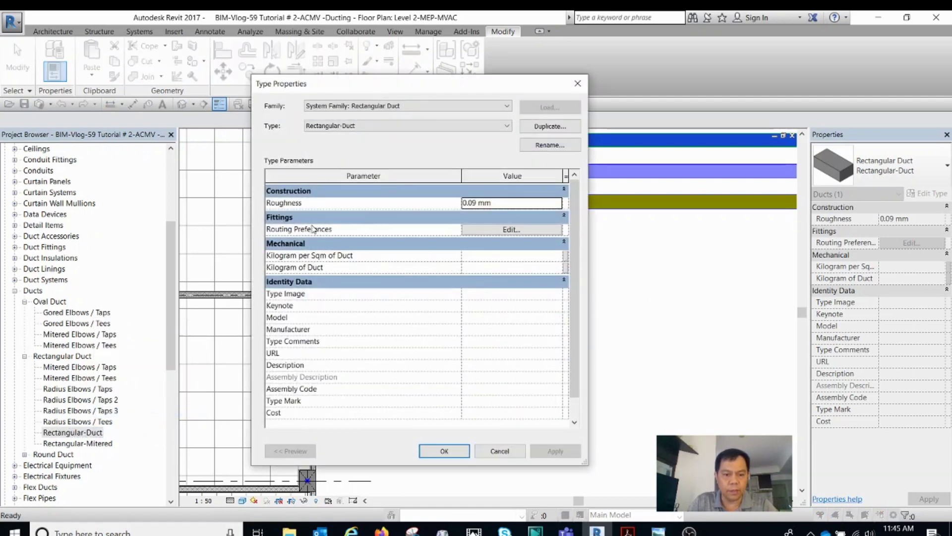
click(529, 230)
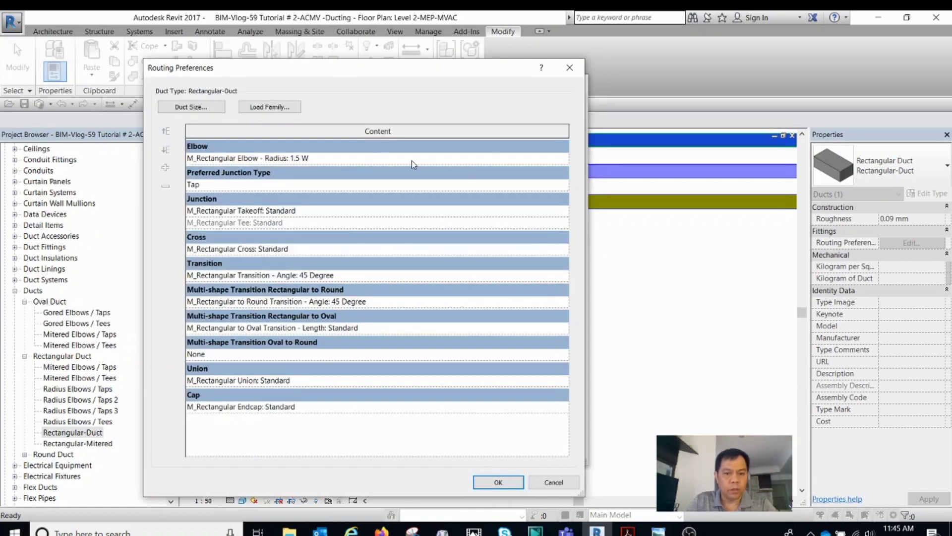
click(218, 158)
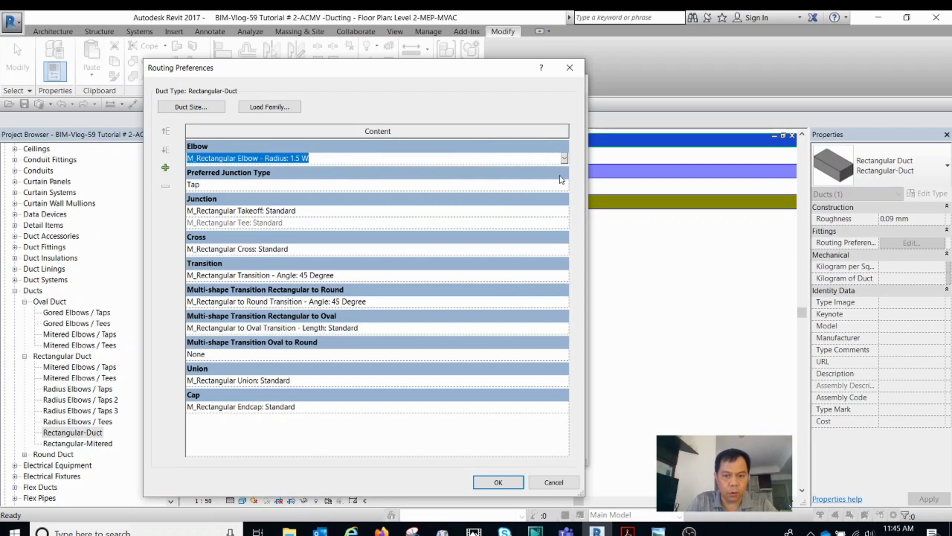
click(564, 158)
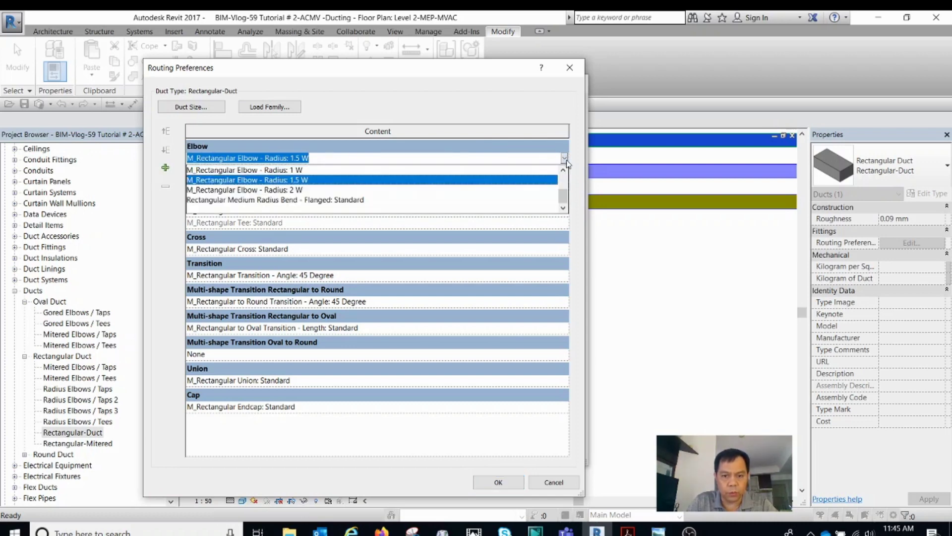
click(564, 169)
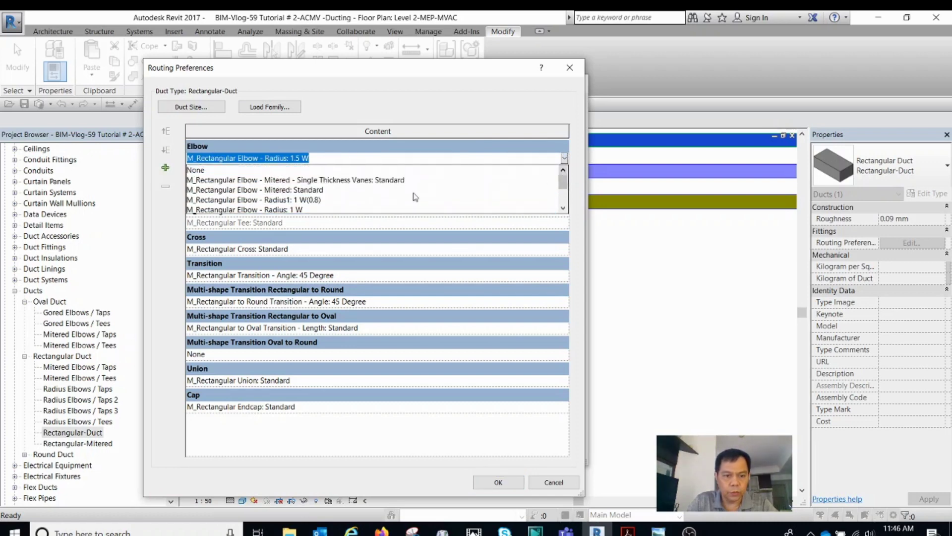
click(297, 208)
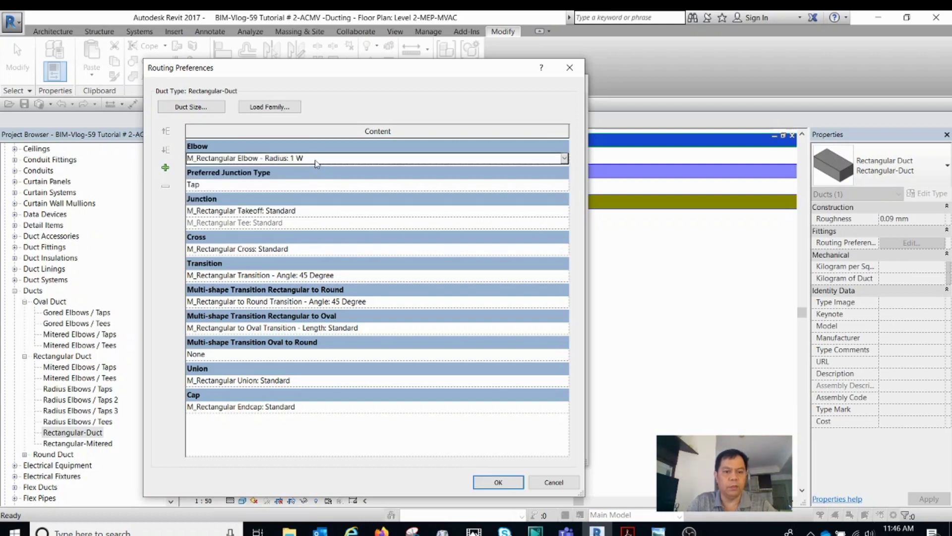
- Set the junction to the beveled tap and the transition to Length: Standard
click(297, 211)
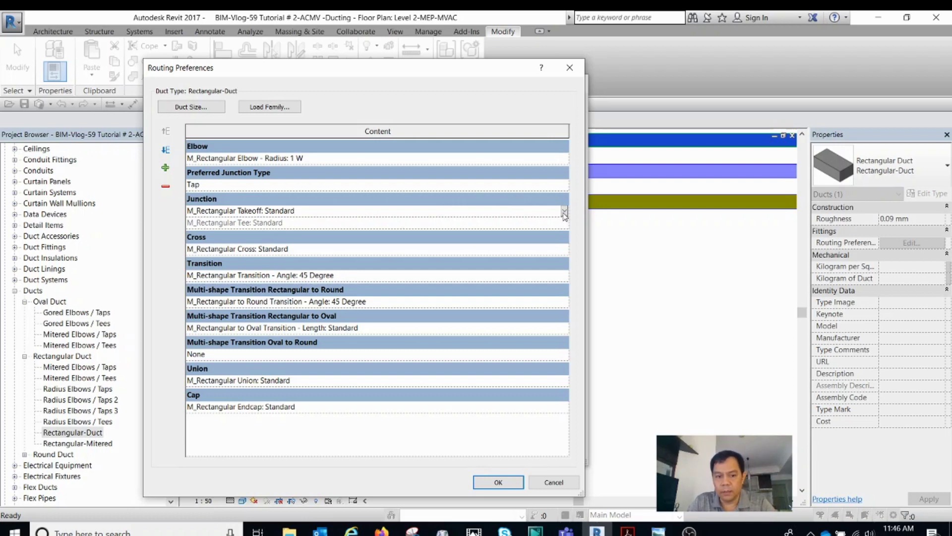
click(565, 211)
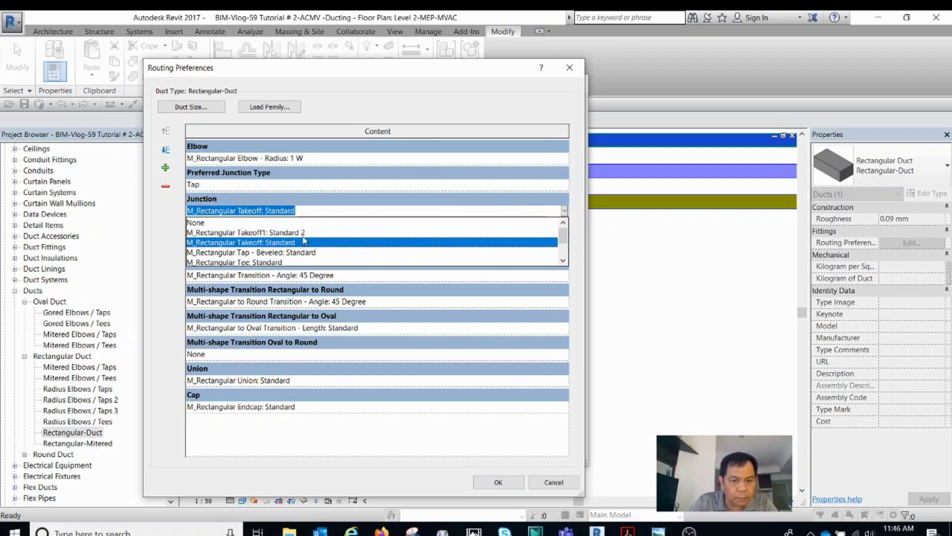
click(299, 252)
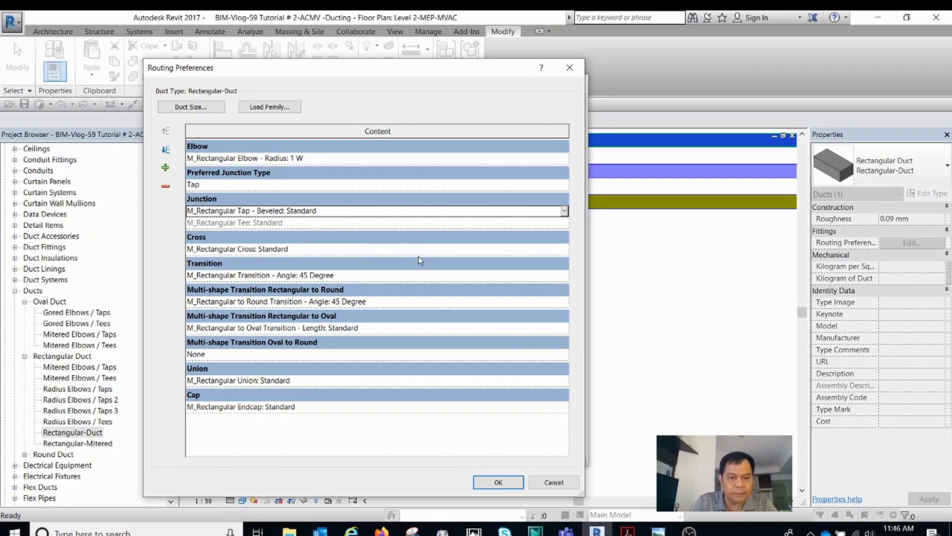
click(564, 276)
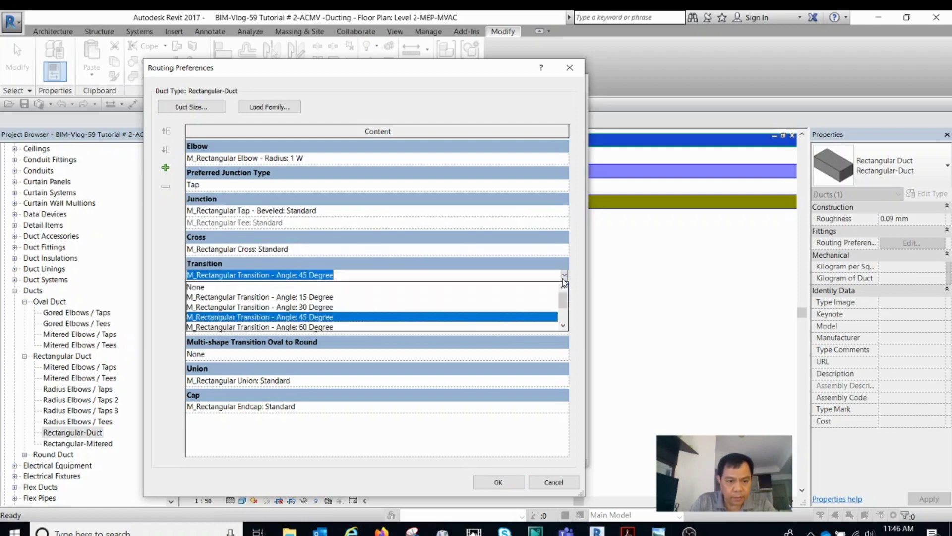
scroll(341, 330, down, 1)
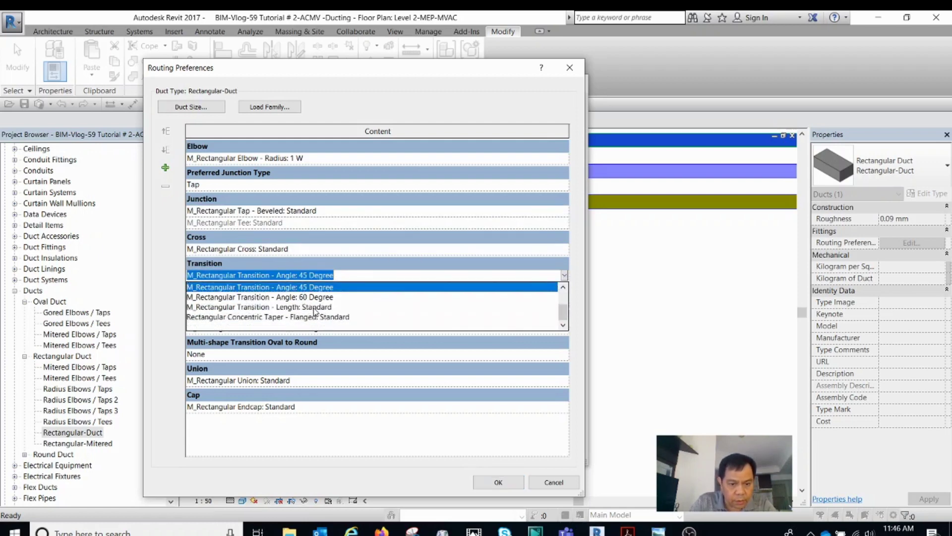
click(267, 308)
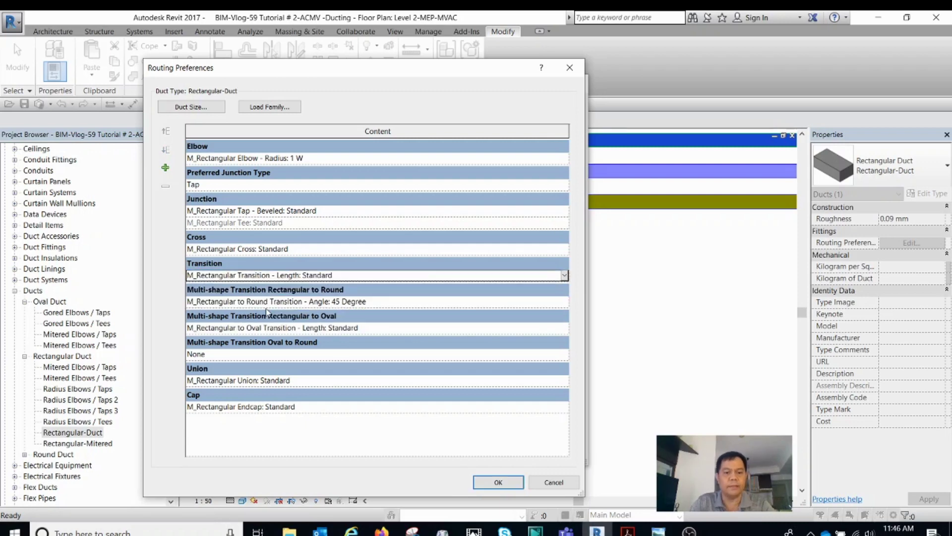
- Use length-based rectangular-to-round and rectangular-to-oval transitions, then confirm the routing preferences
click(556, 303)
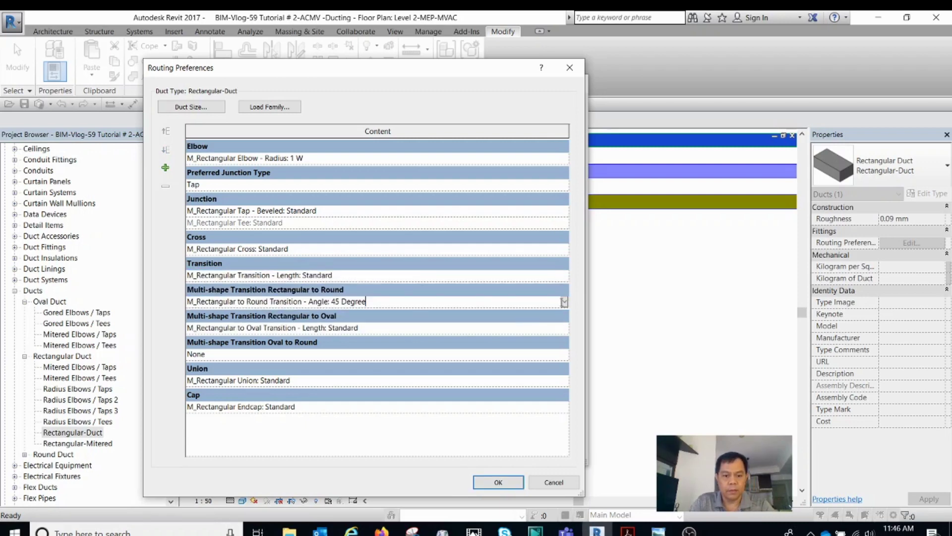
click(564, 302)
scroll(373, 346, down, 1)
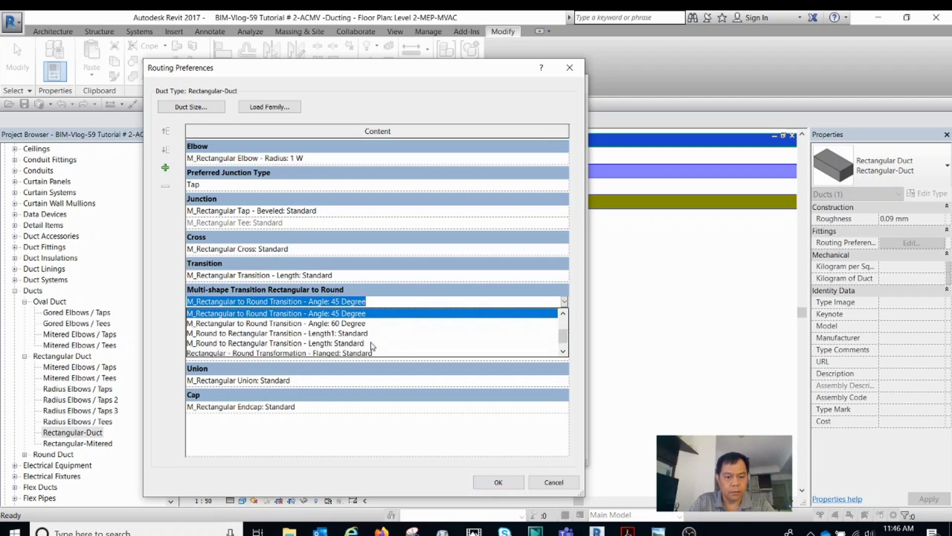
click(328, 342)
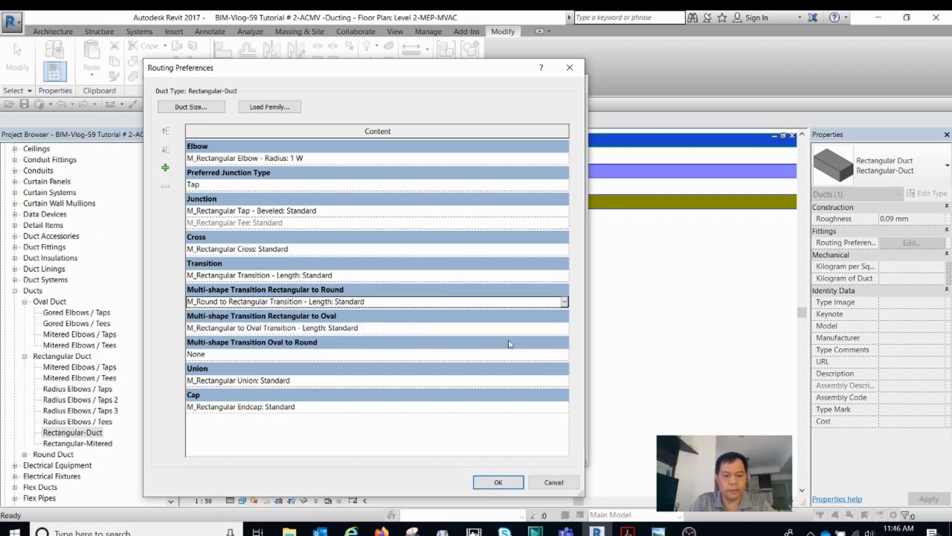
click(563, 330)
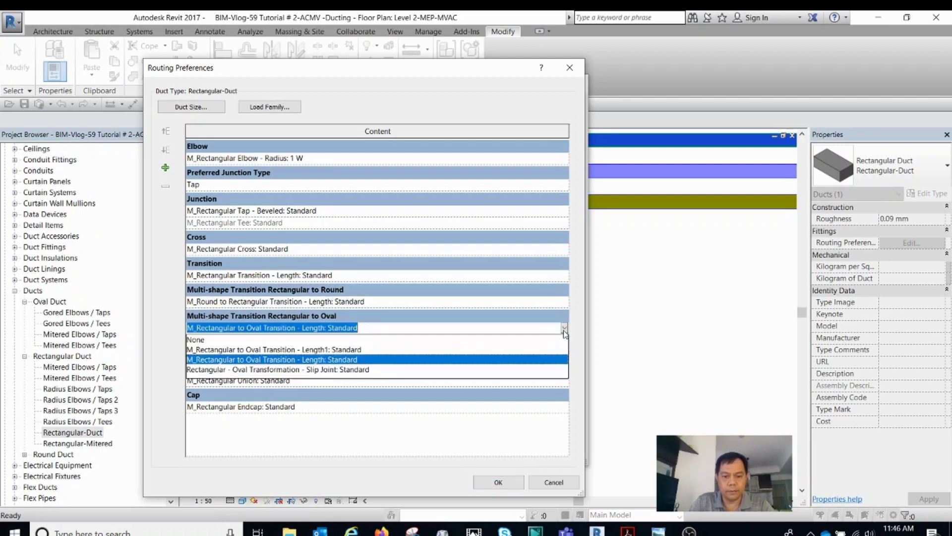
click(341, 361)
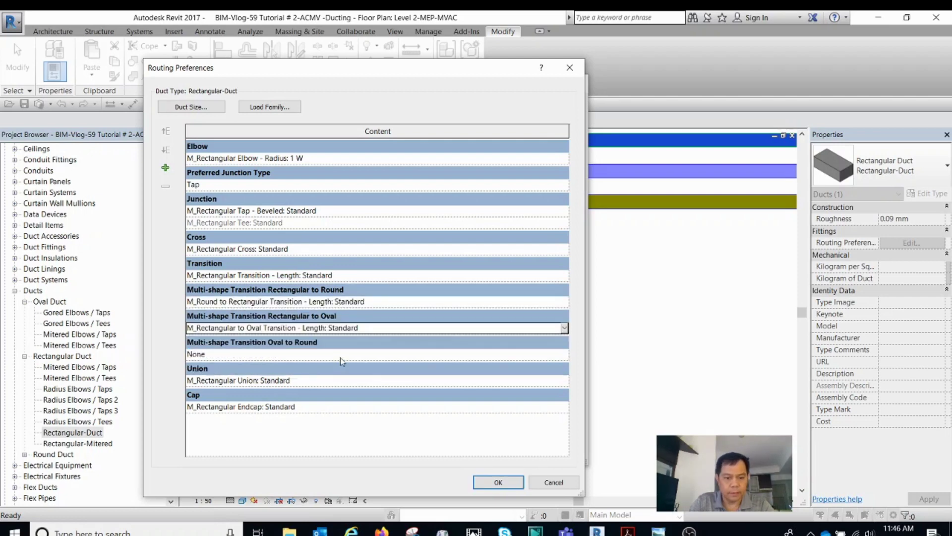
click(499, 481)
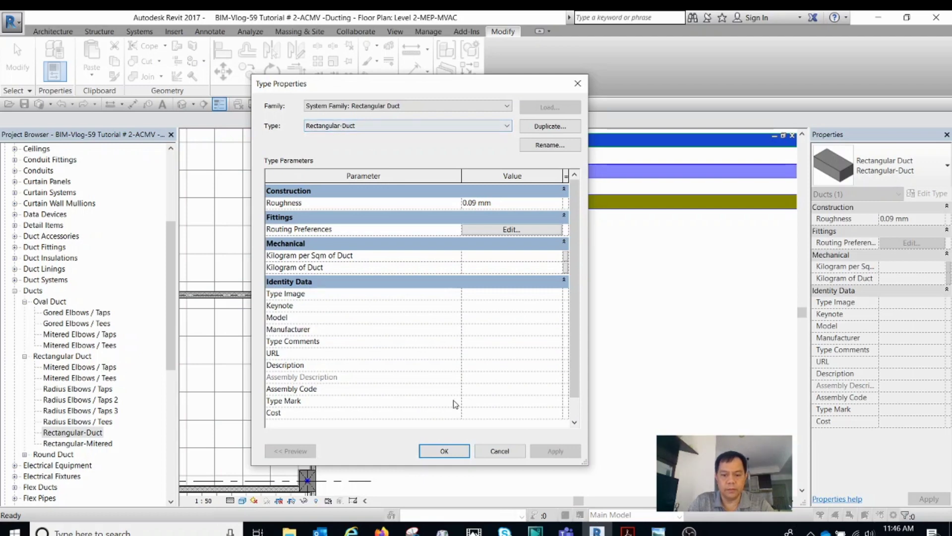
- Apply the Rectangular-Duct type settings and start the Duct tool briefly to check the active type
click(437, 450)
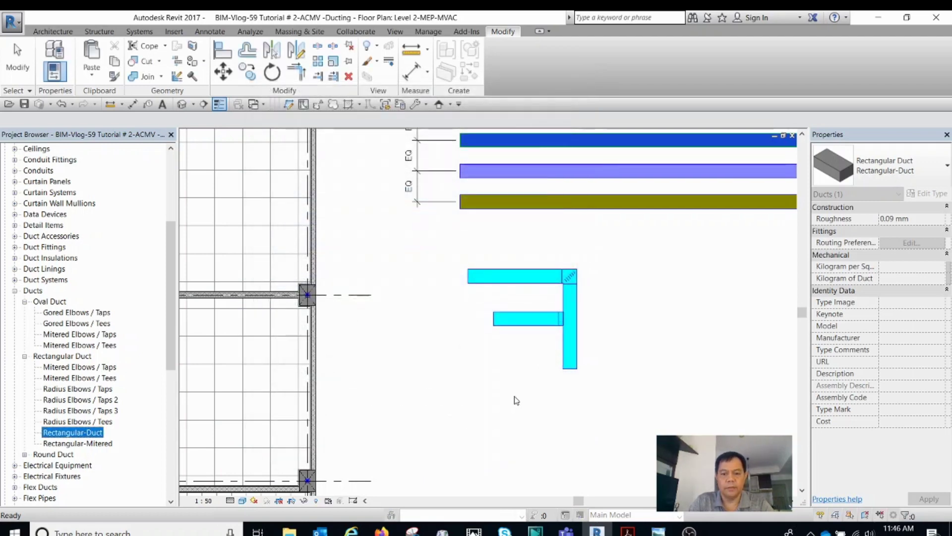
scroll(530, 384, down, 2)
scroll(530, 383, up, 3)
click(530, 383)
scroll(529, 384, down, 1)
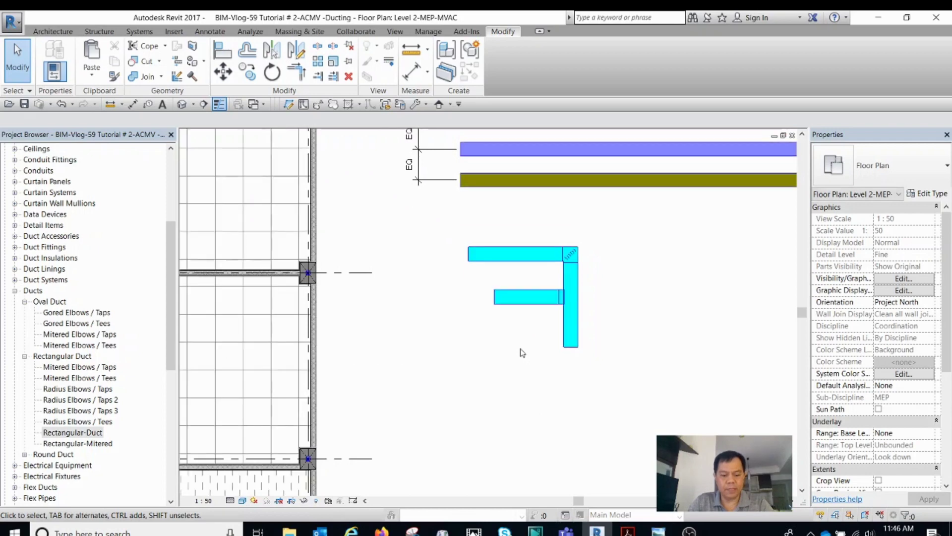
key(d)
key(t)
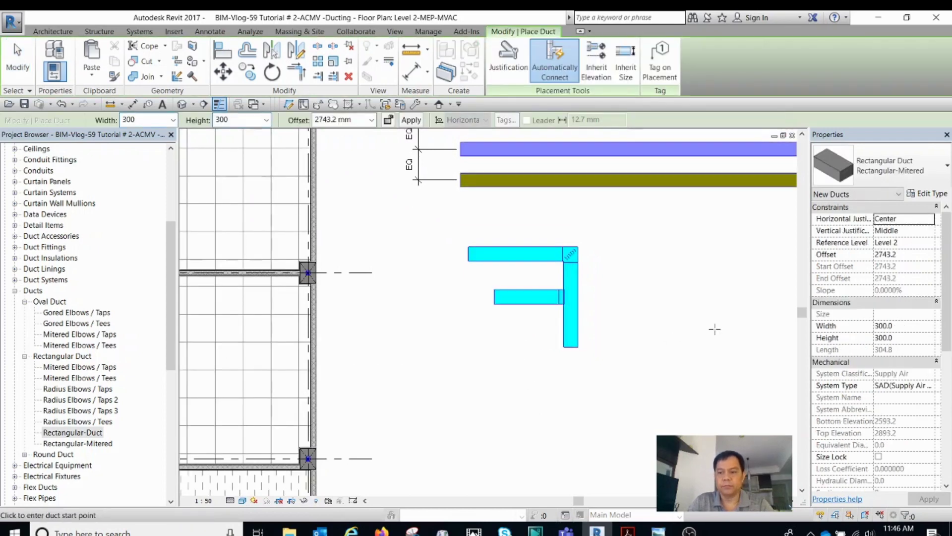
click(910, 175)
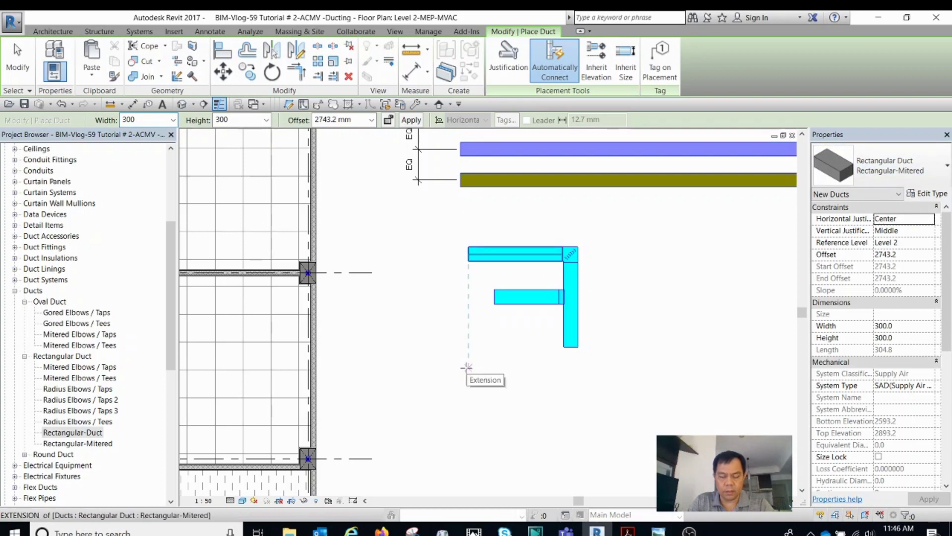
key(Escape)
key(Escape)
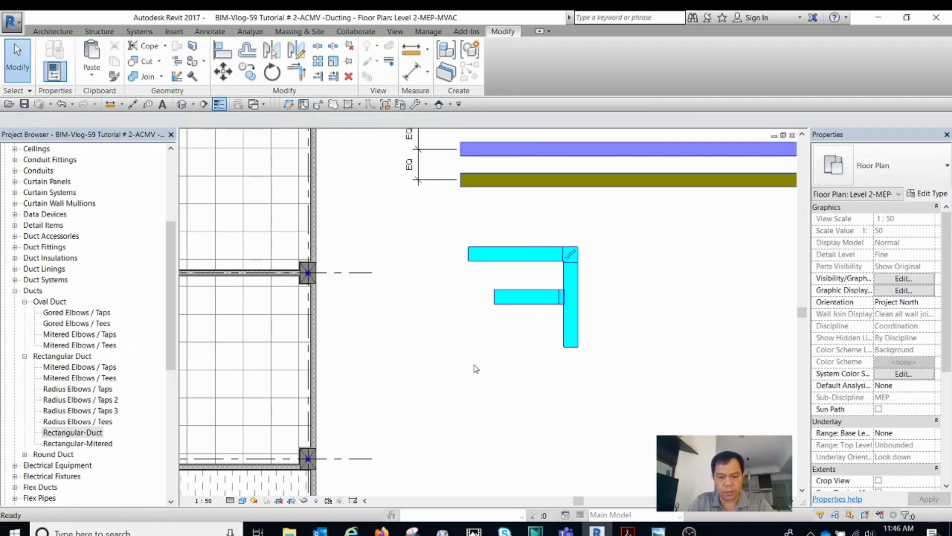
- Draw a Rectangular-Duct run that turns downward through a curved radius elbow
key(d)
key(t)
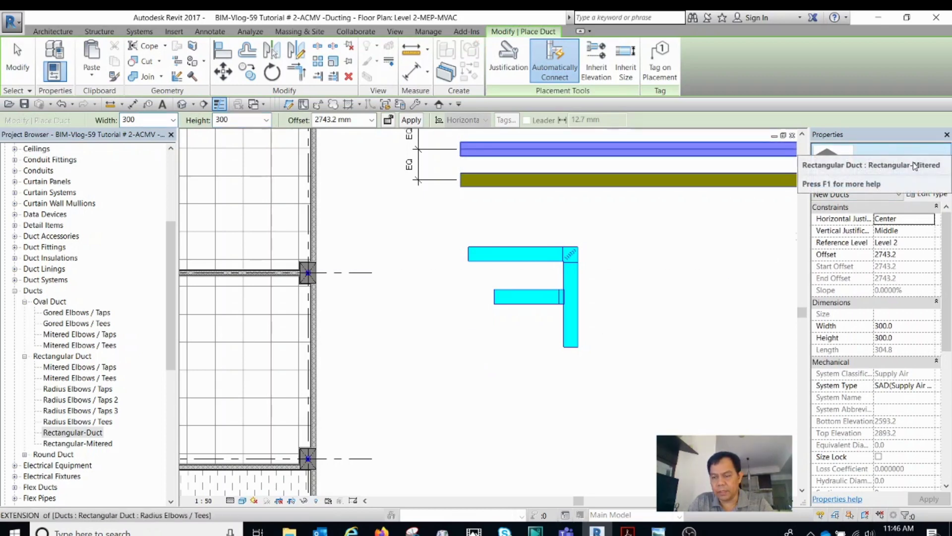
click(913, 161)
scroll(922, 401, down, 1)
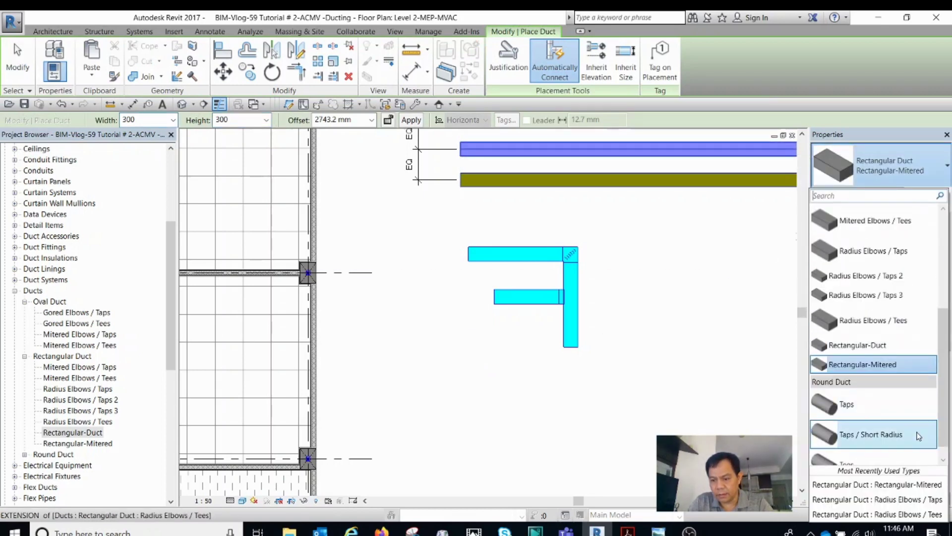
click(874, 352)
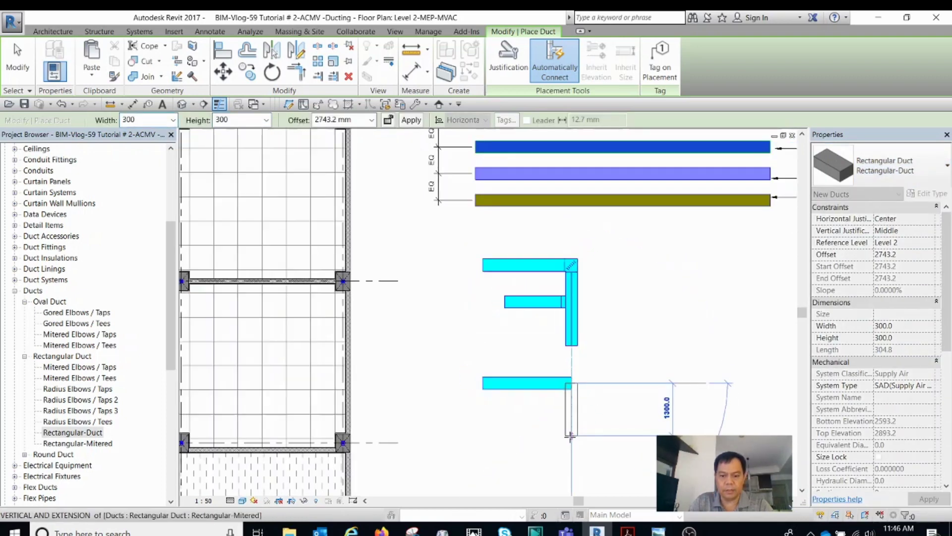
click(573, 441)
key(Escape)
key(Escape)
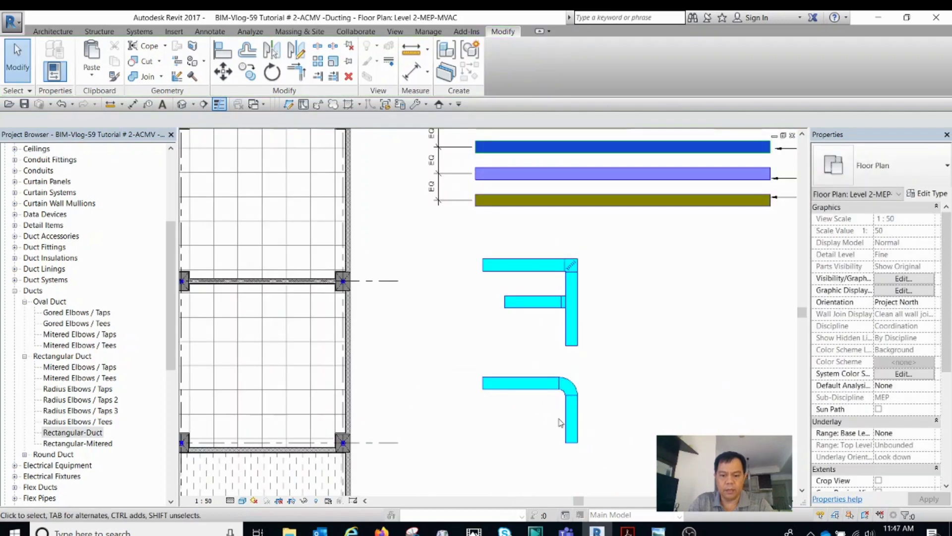
- Select the new vertical duct leg and bring up its context menu
click(573, 419)
scroll(572, 419, up, 3)
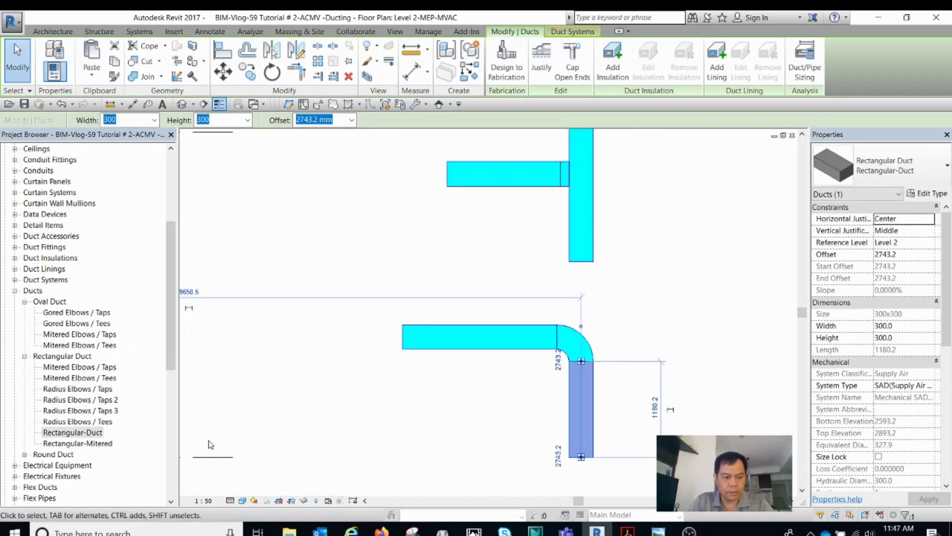
right_click(589, 406)
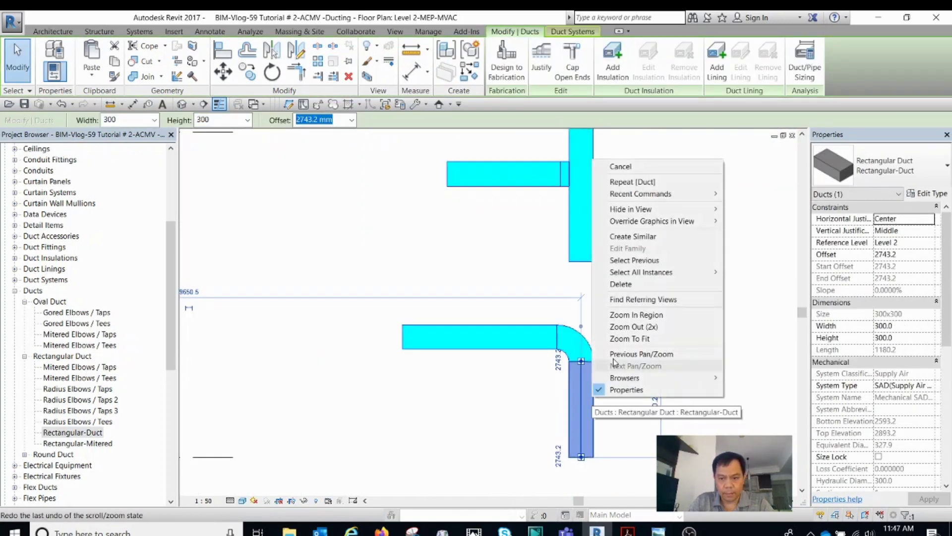
key(Escape)
key(Escape)
click(573, 402)
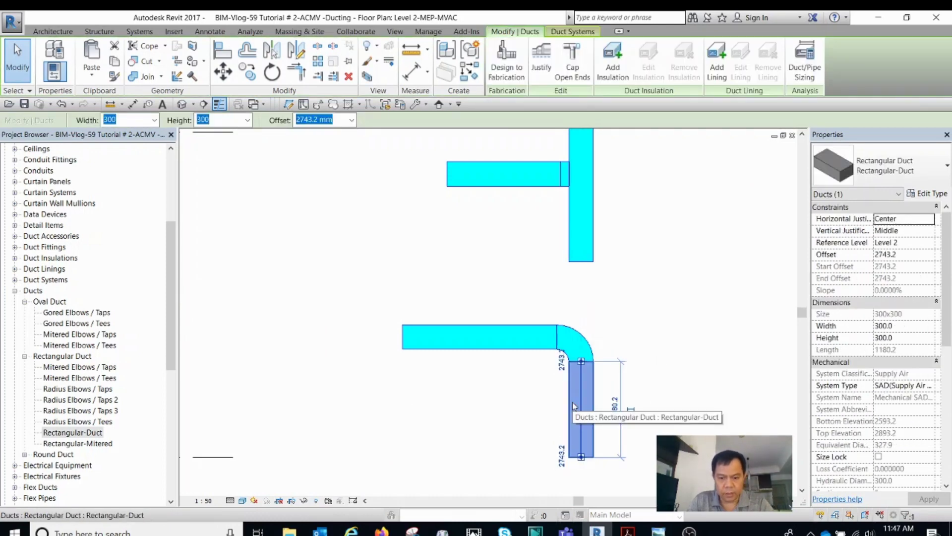
right_click(574, 405)
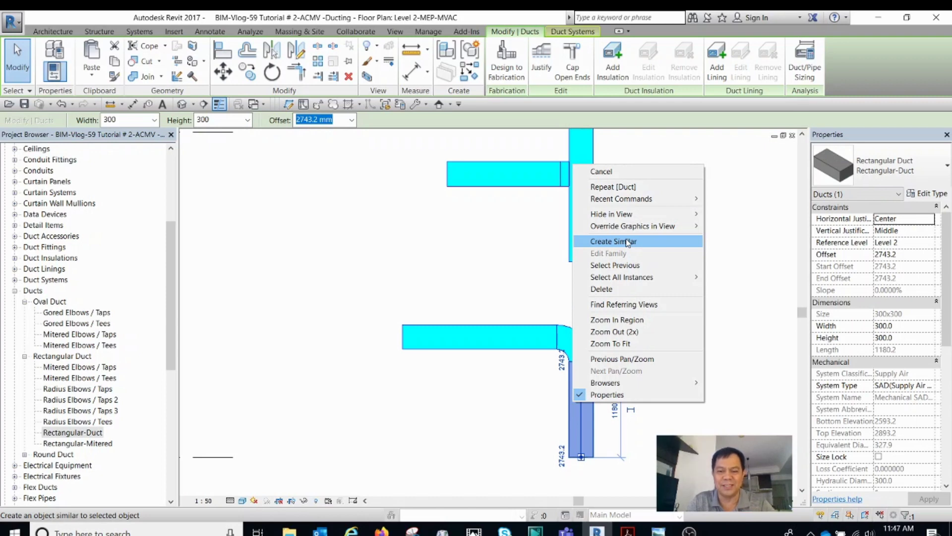
right_click(579, 429)
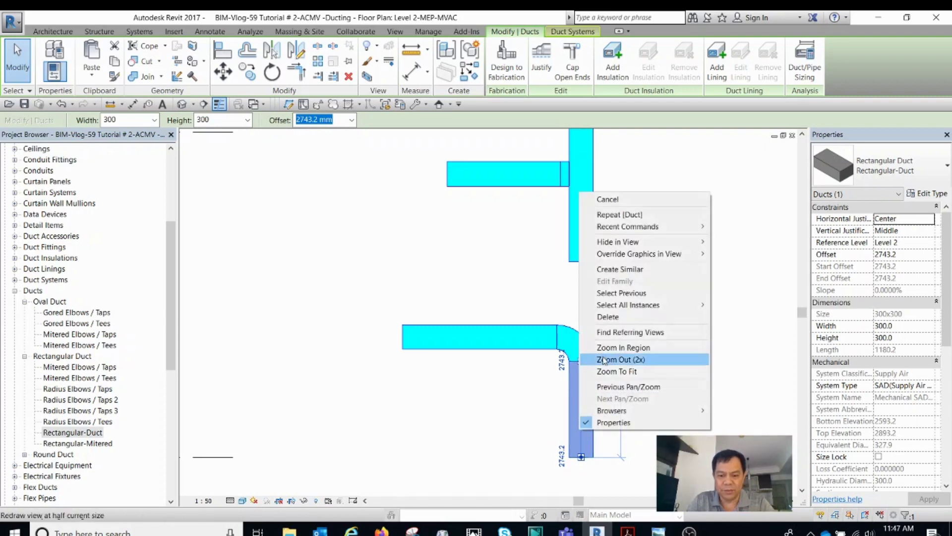
click(632, 269)
key(Escape)
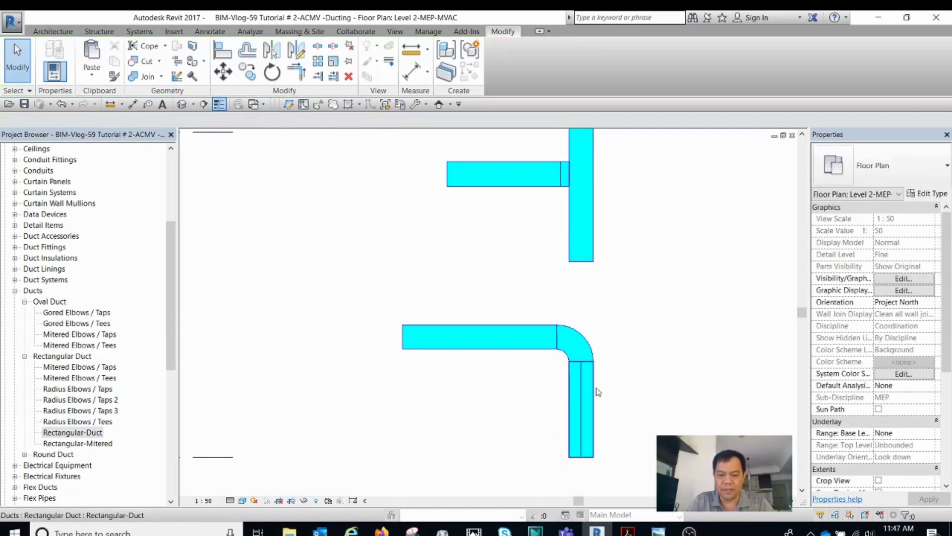
click(590, 391)
right_click(591, 396)
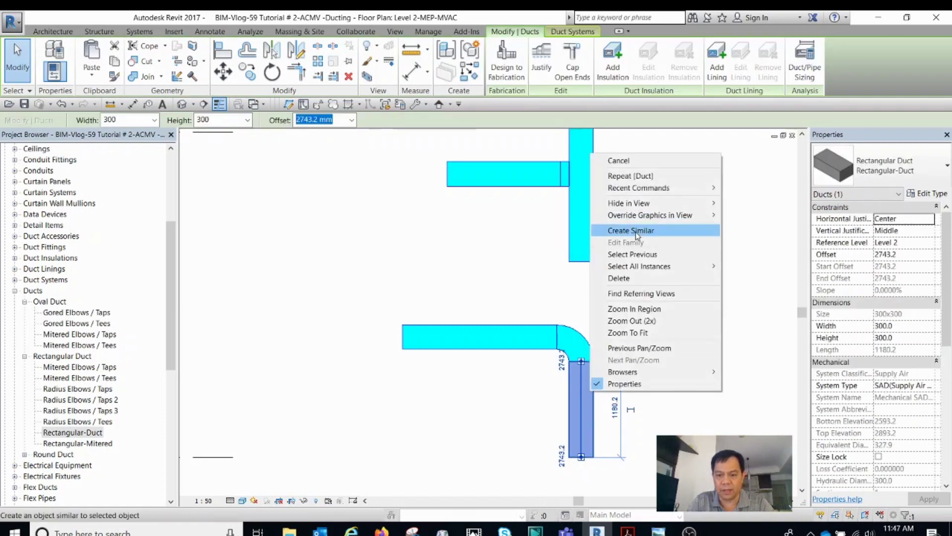
- Use Create Similar to draw a branch leftward from the vertical leg's midpoint, forming a tap
click(637, 233)
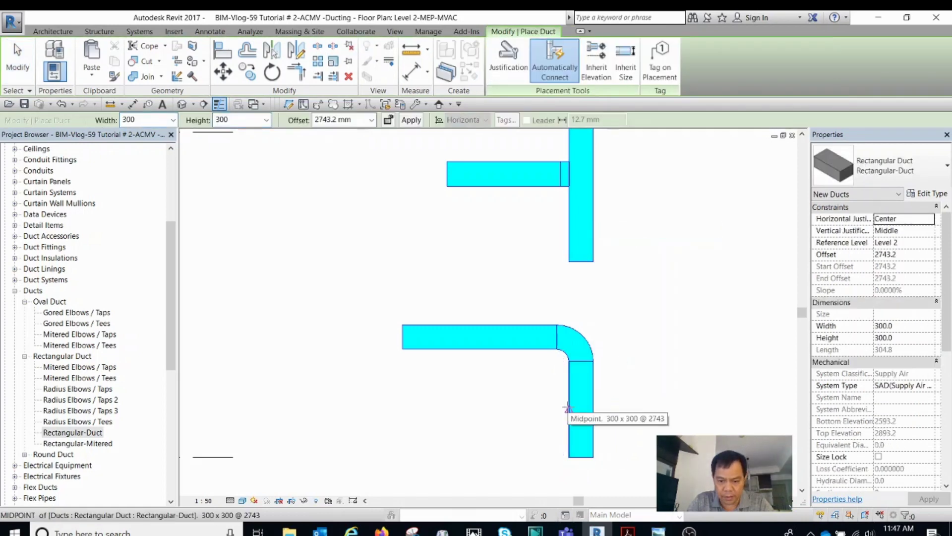
click(569, 407)
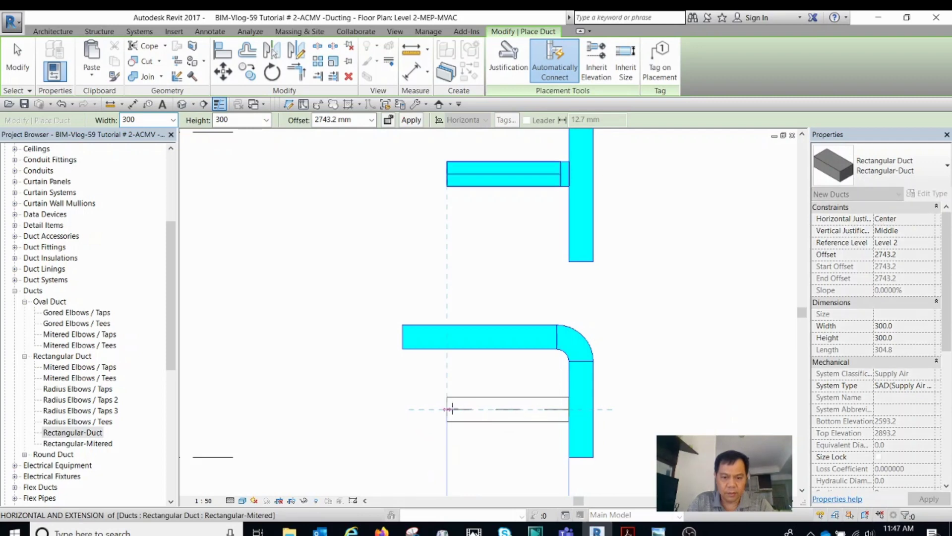
click(453, 409)
scroll(567, 410, up, 2)
key(Escape)
key(Escape)
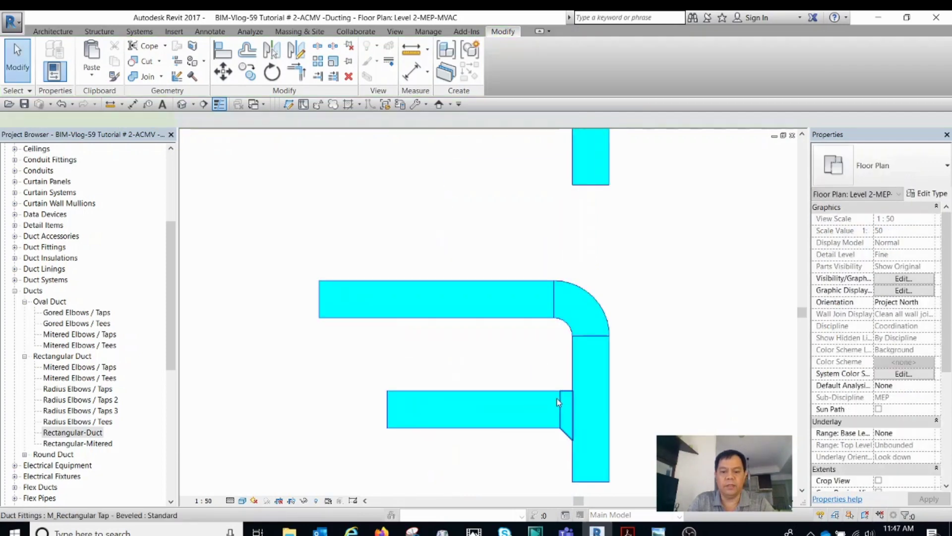
click(560, 404)
key(Escape)
click(527, 396)
drag(527, 397, 532, 377)
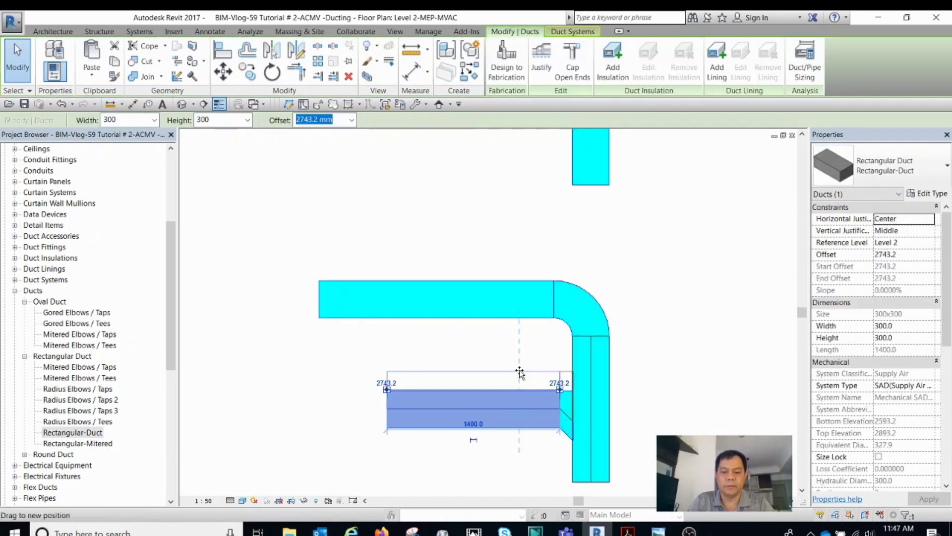
middle_drag(532, 377, 546, 221)
key(Escape)
- Inspect the tap fittings on both runs and compare them with the reference PDF
scroll(535, 179, up, 2)
scroll(578, 208, up, 1)
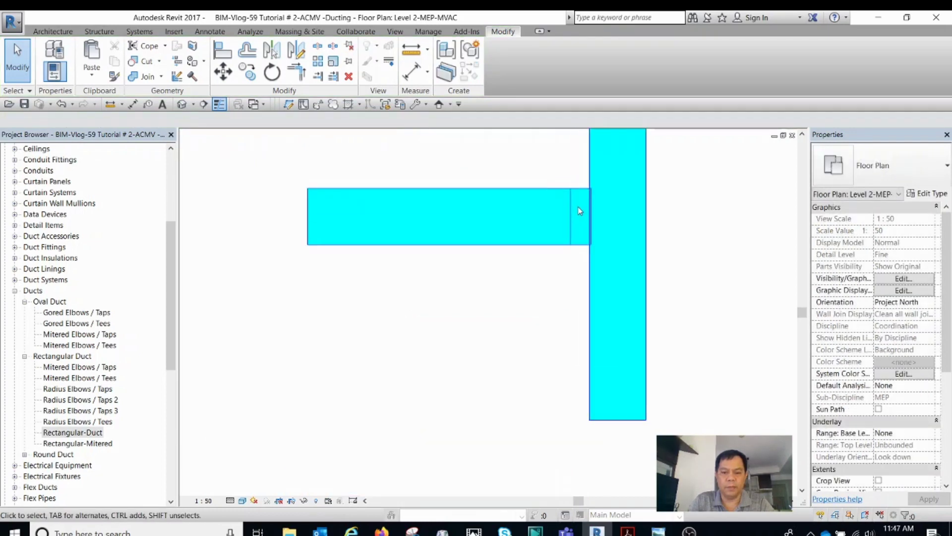
click(579, 195)
scroll(566, 278, down, 2)
scroll(565, 278, down, 2)
key(Escape)
scroll(561, 377, up, 2)
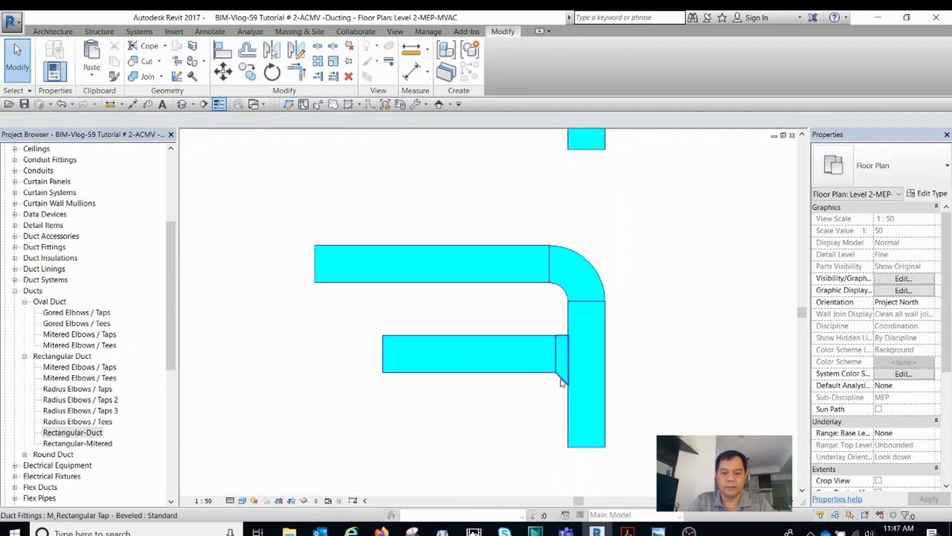
click(562, 375)
scroll(562, 375, down, 2)
scroll(563, 362, down, 2)
key(Escape)
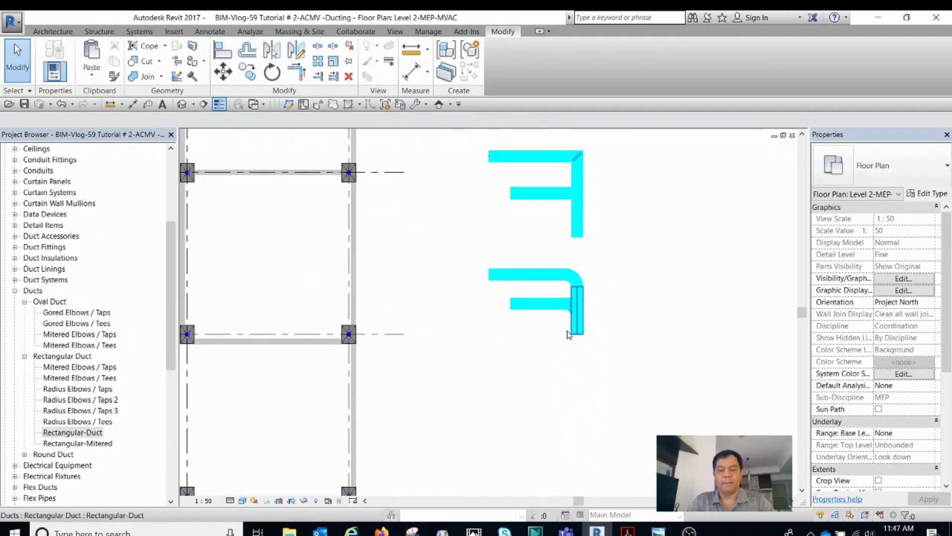
scroll(569, 335, down, 1)
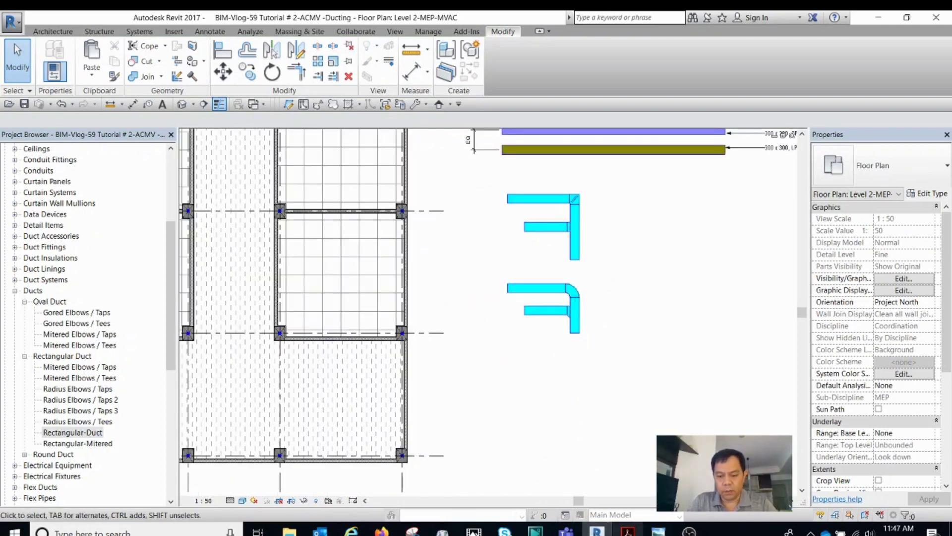
click(628, 531)
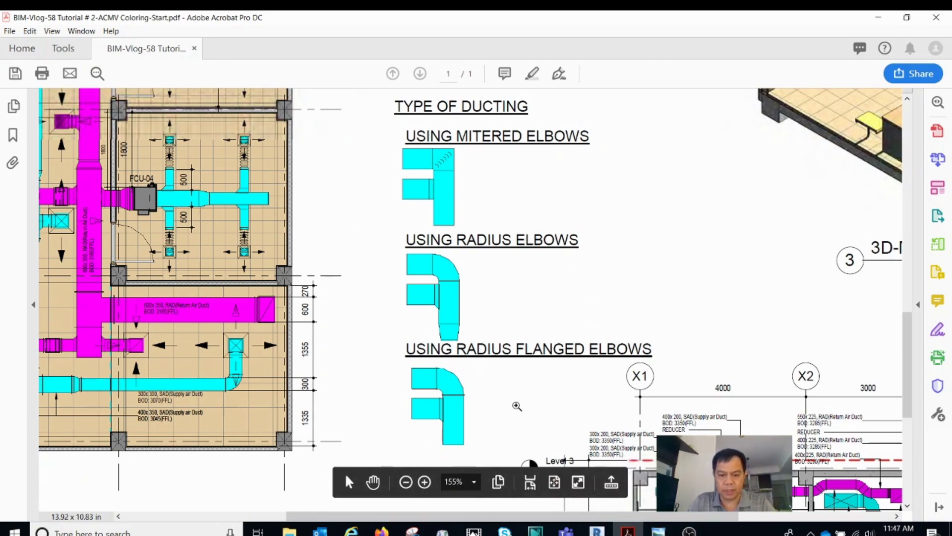
key(alt+Tab)
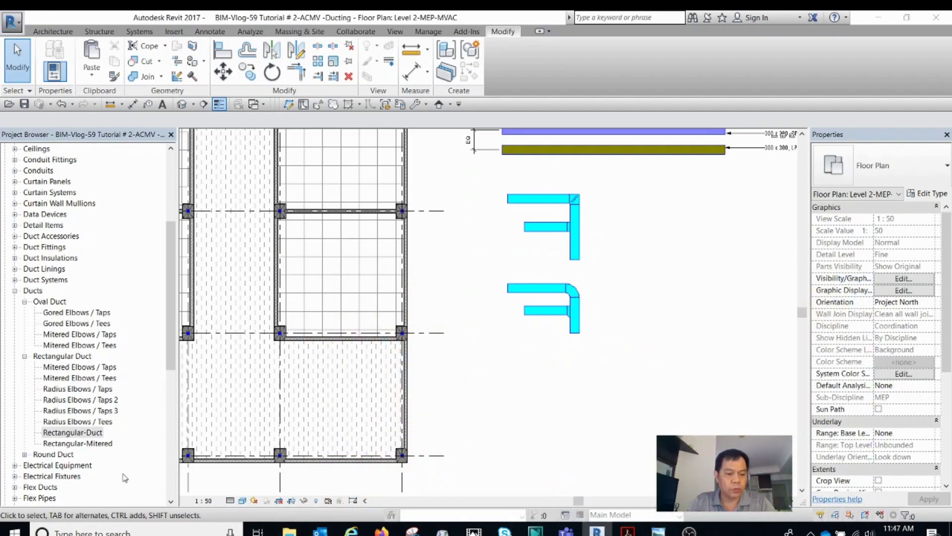
- Duplicate the Radius Elbows / Taps 2 rectangular duct type
click(83, 433)
click(73, 402)
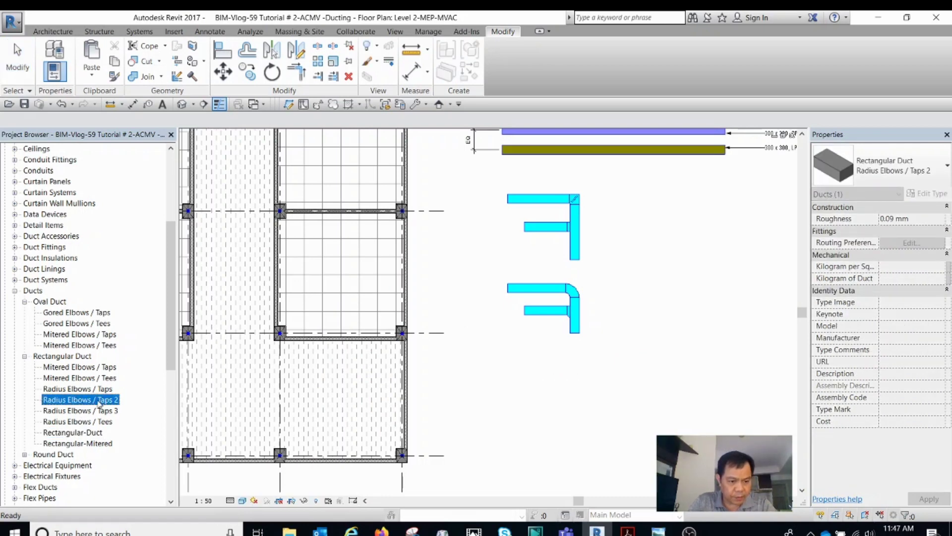
right_click(101, 403)
click(133, 408)
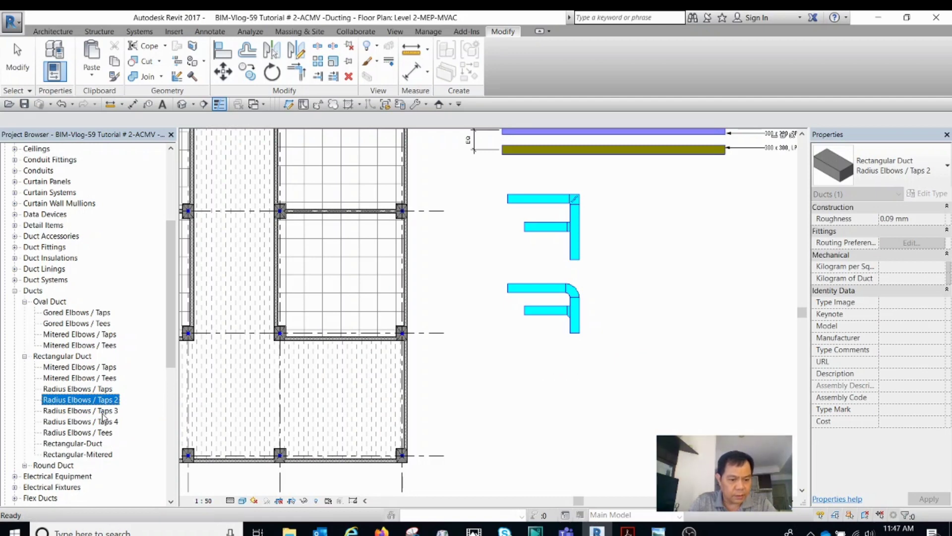
click(102, 413)
- Rename Radius Elbows / Taps 2 to 'Rectangular-Flanged' and select it in the Project Browser
click(102, 403)
key(F2)
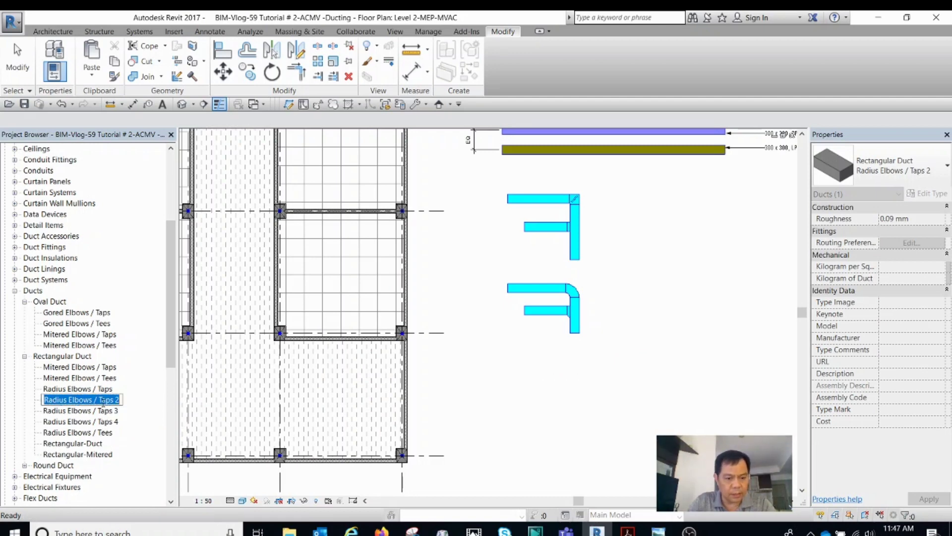
text(Rectangular-Rad)
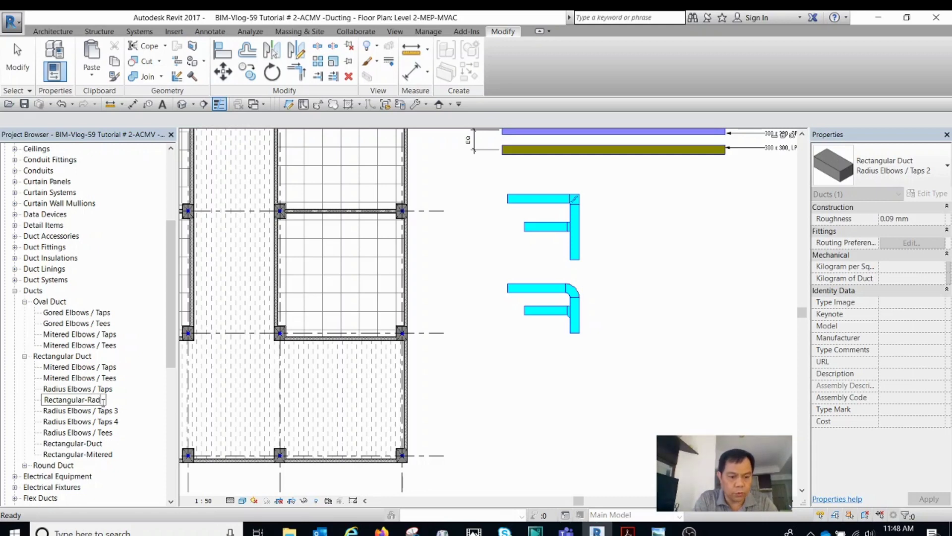
key(BackSpace)
key(BackSpace)
key(BackSpace)
text(F)
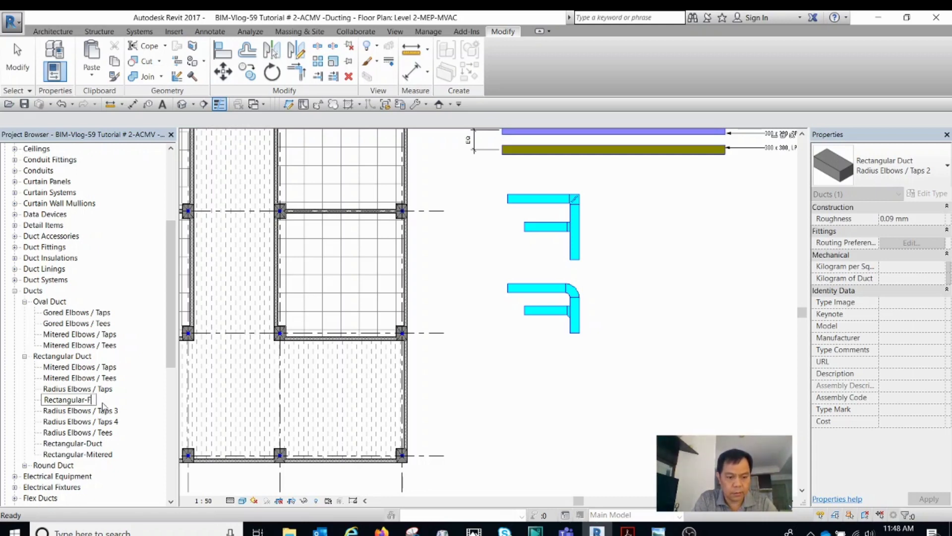
text(langed)
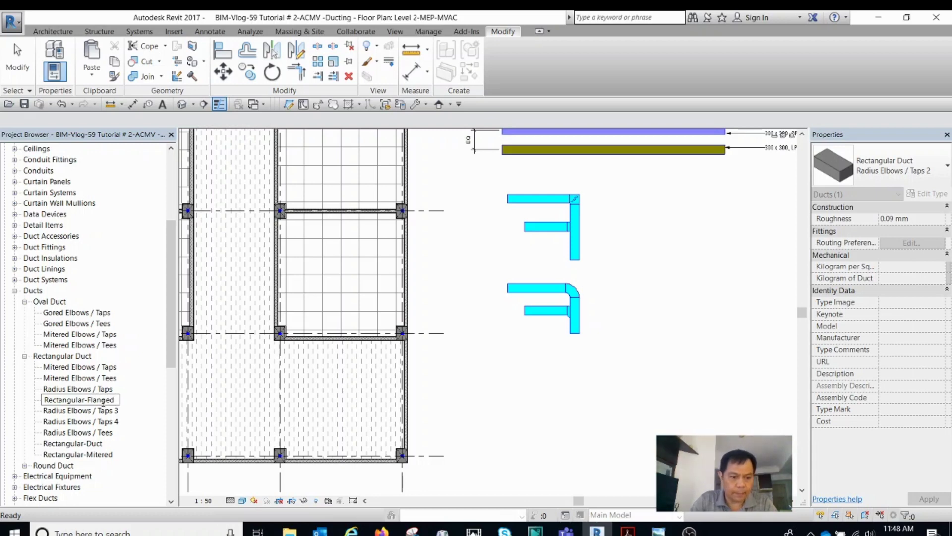
key(Return)
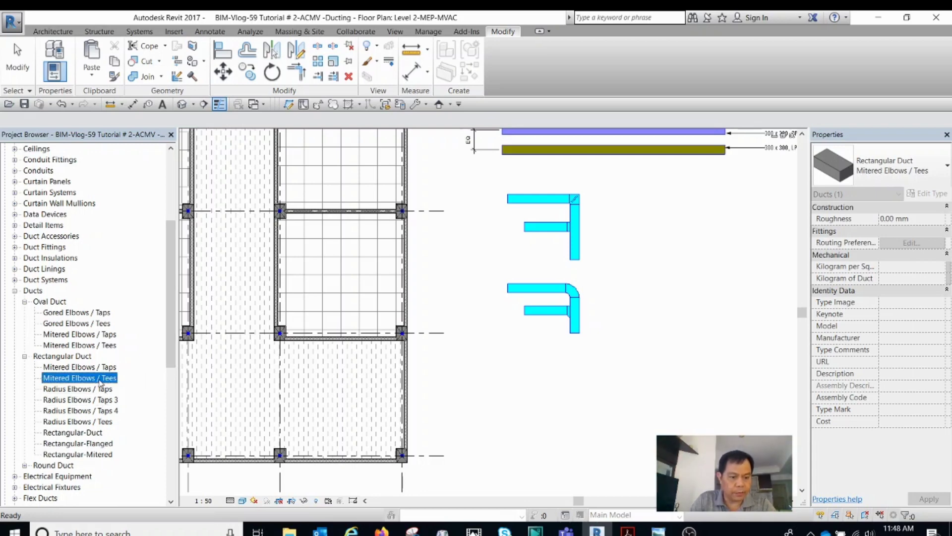
click(87, 443)
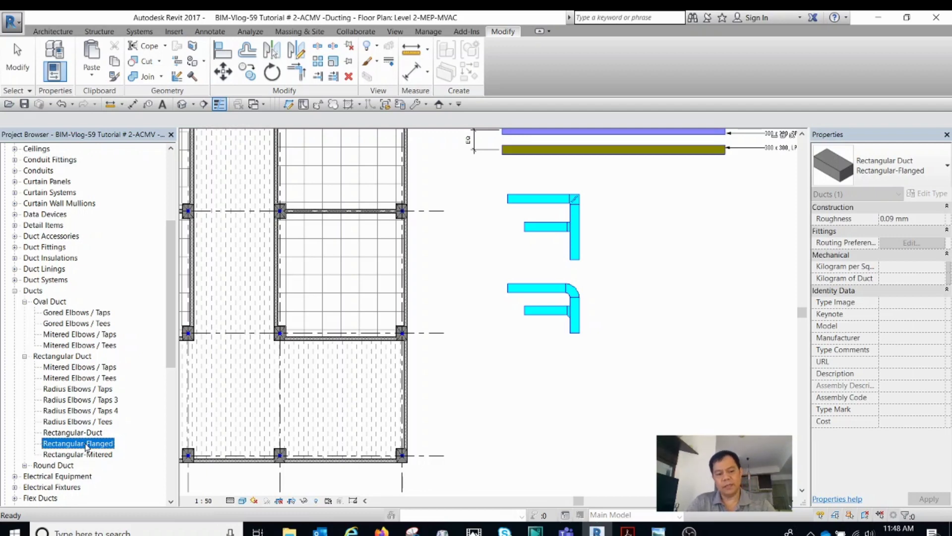
right_click(87, 447)
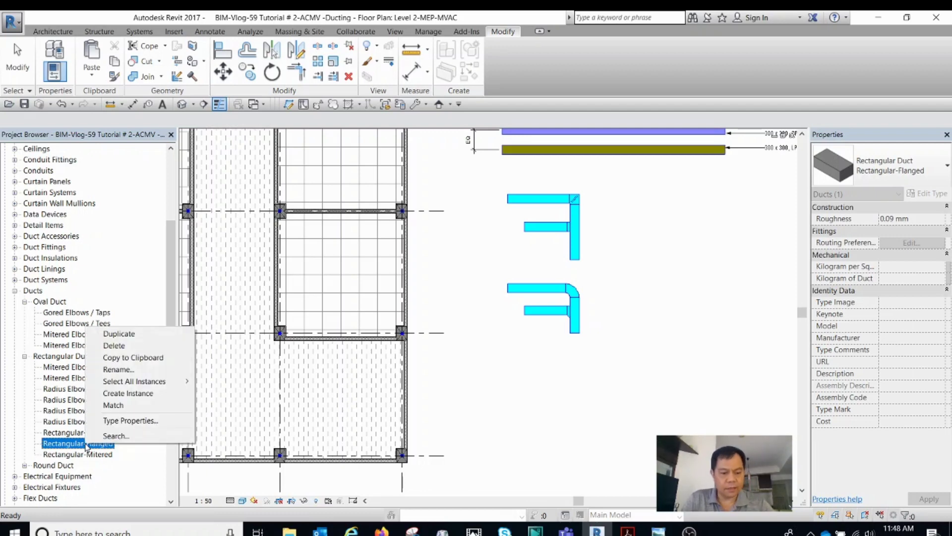
- Set Rectangular-Flanged elbows to the flanged medium radius bend and junctions to the flanged shoe branch
click(138, 421)
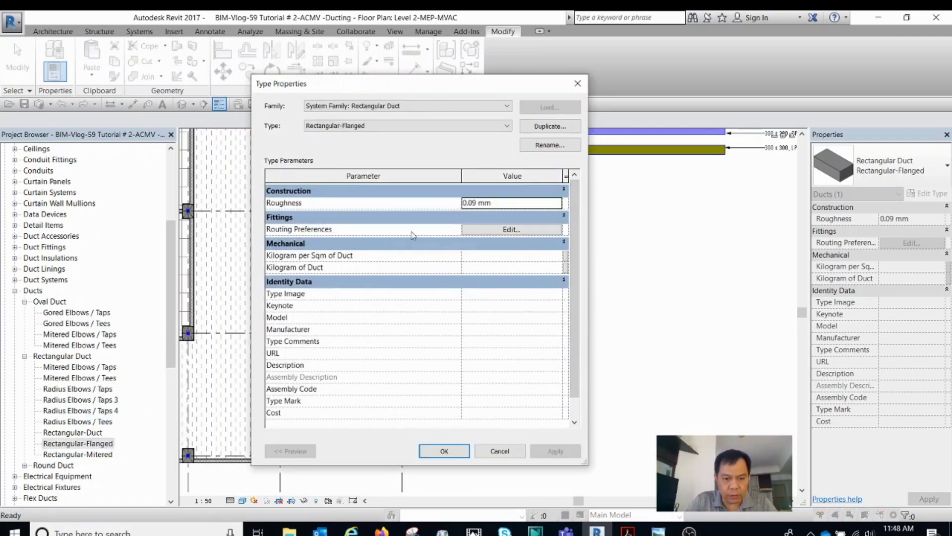
click(528, 230)
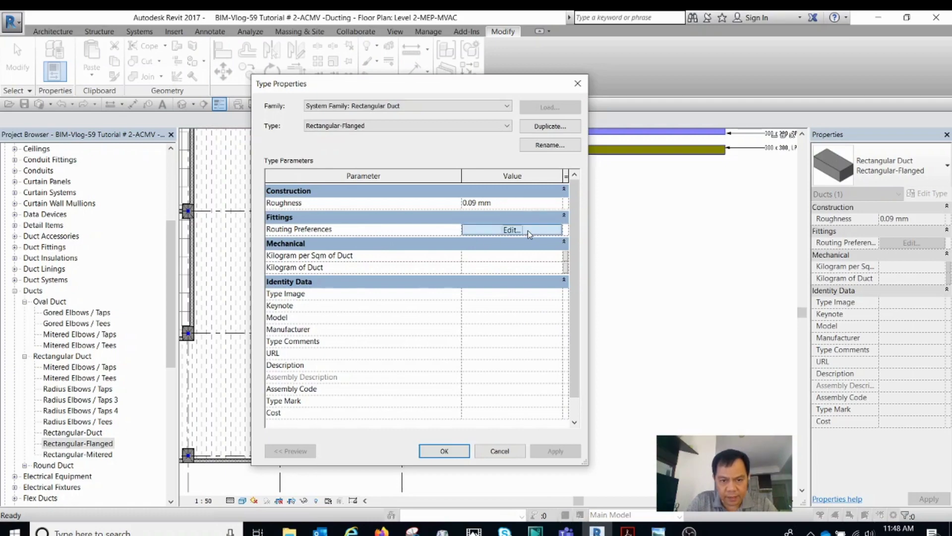
click(527, 230)
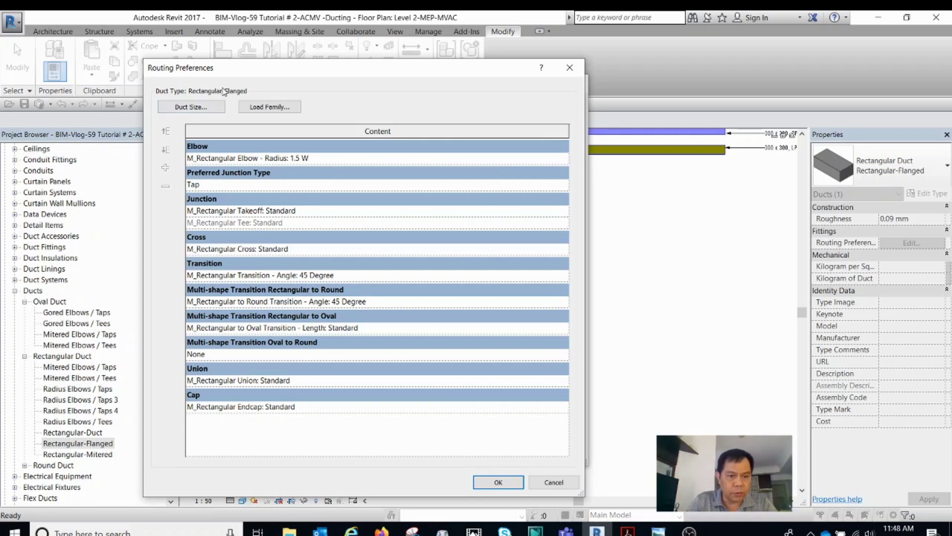
click(559, 159)
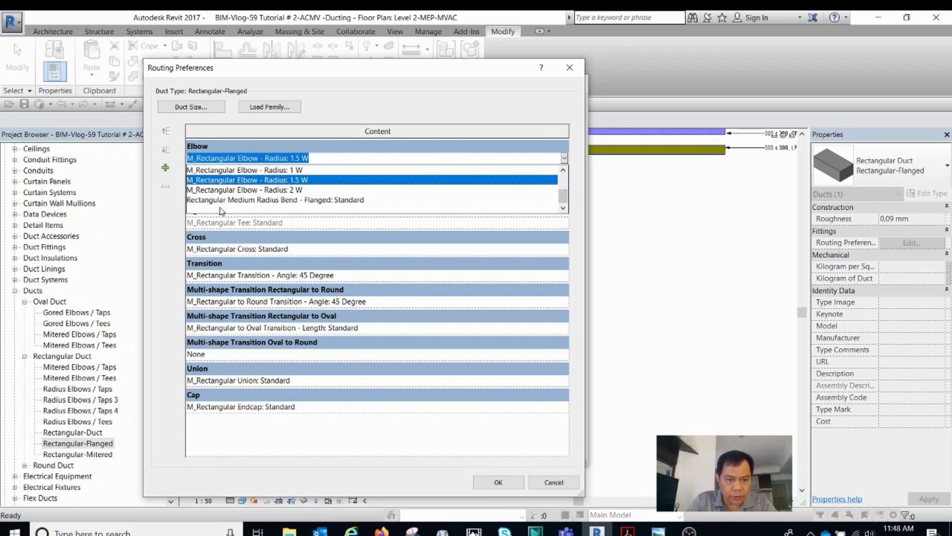
click(275, 199)
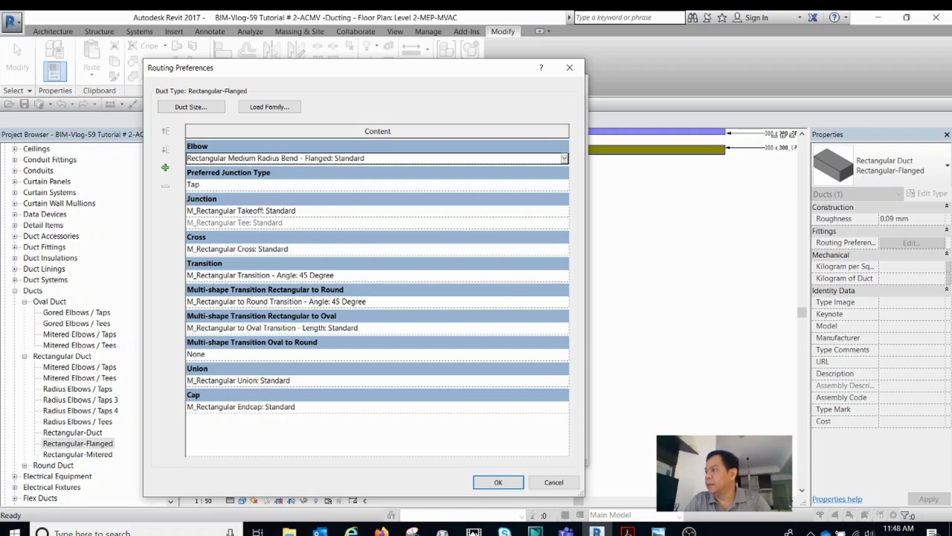
click(564, 211)
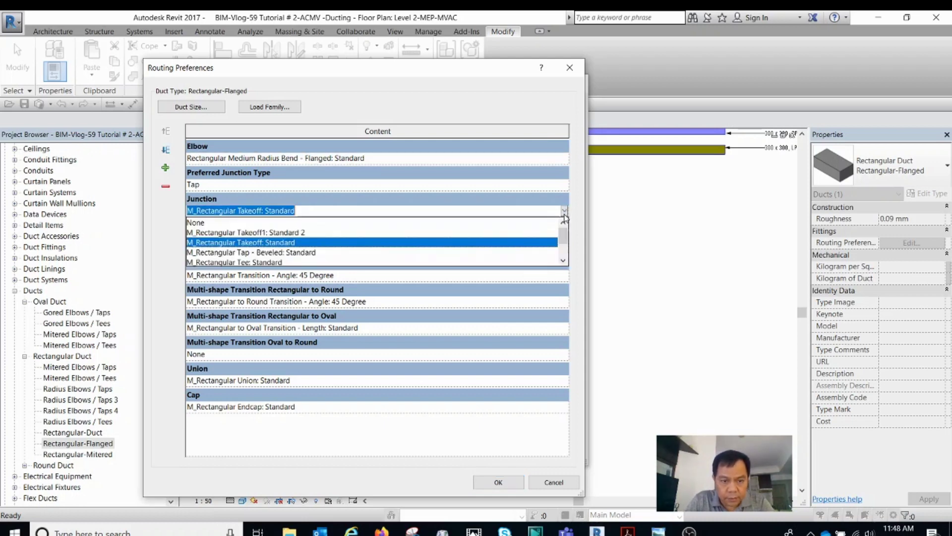
scroll(310, 248, down, 1)
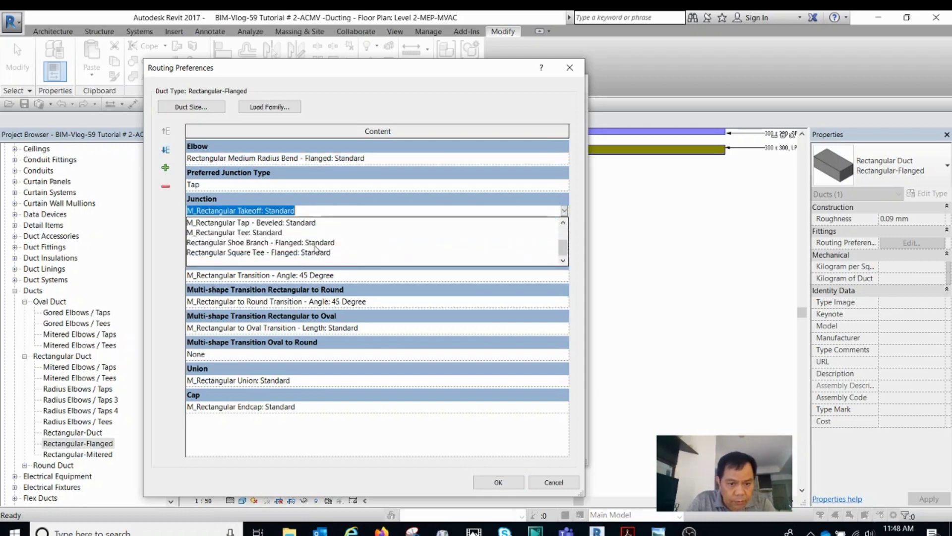
click(252, 242)
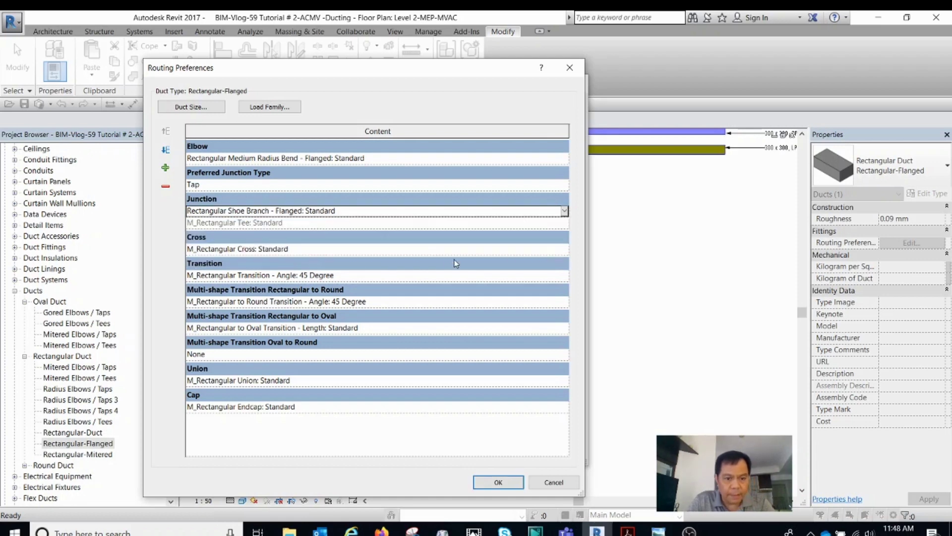
- Use length transitions for rectangular, rectangular-to-round and rectangular-to-oval fittings
click(570, 277)
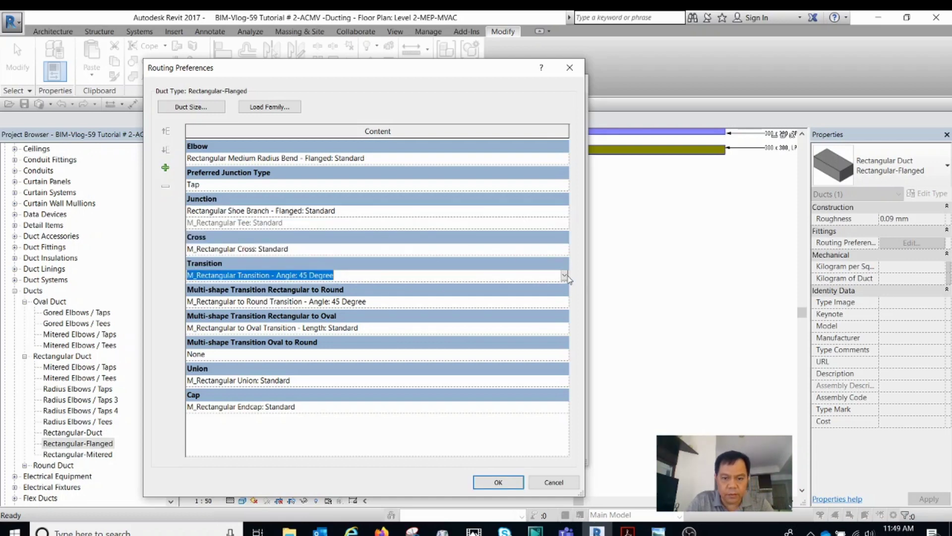
click(564, 275)
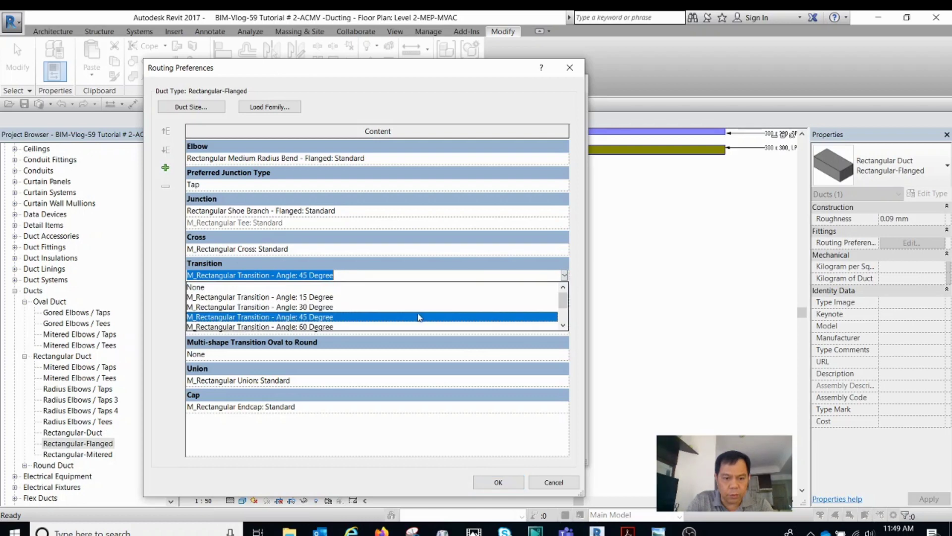
click(315, 307)
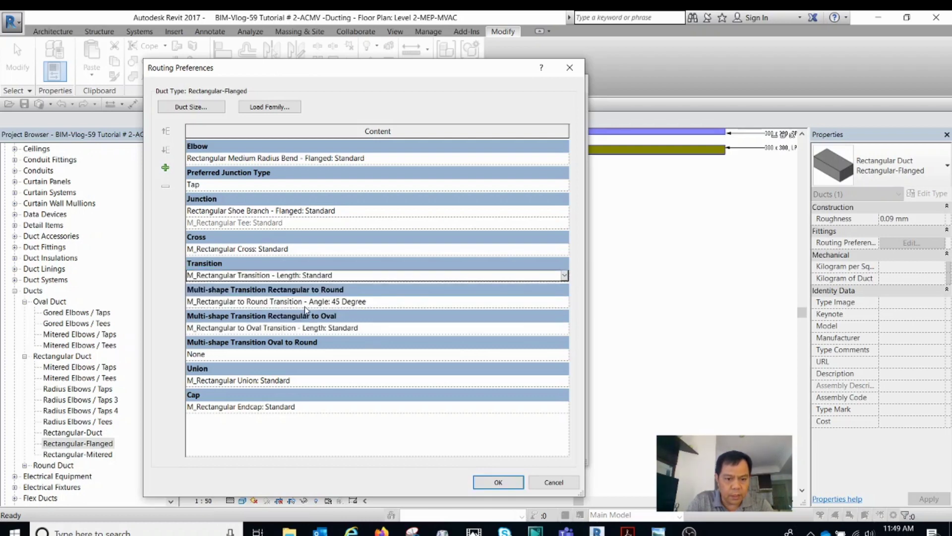
click(564, 303)
click(564, 302)
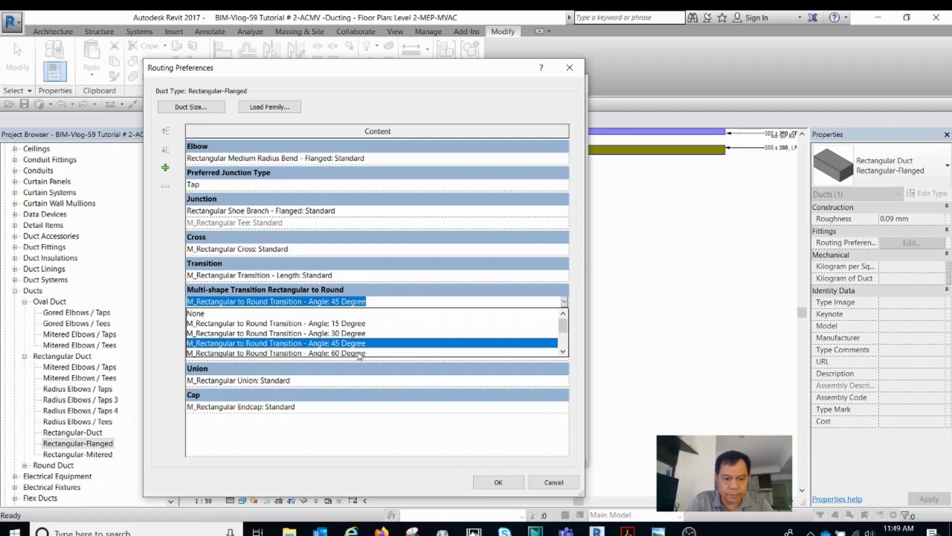
scroll(360, 355, down, 1)
click(329, 343)
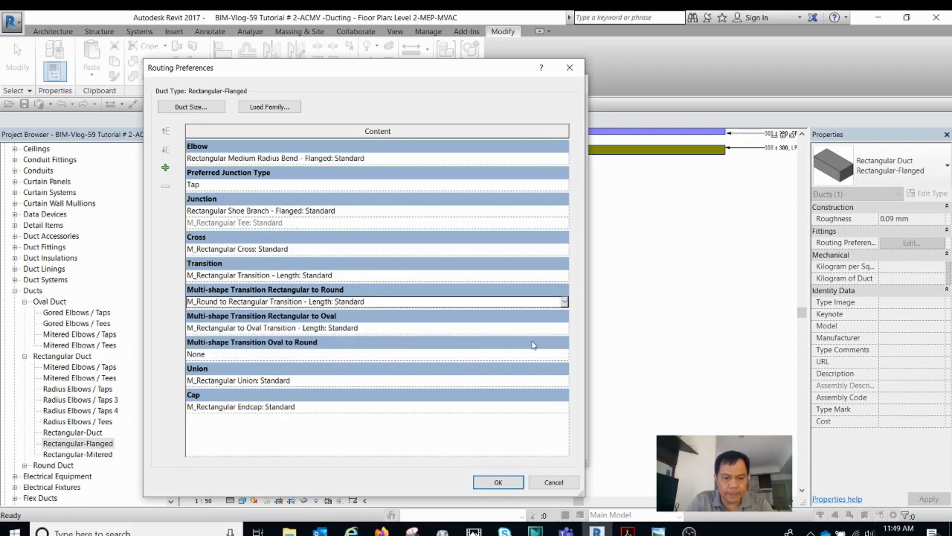
click(555, 328)
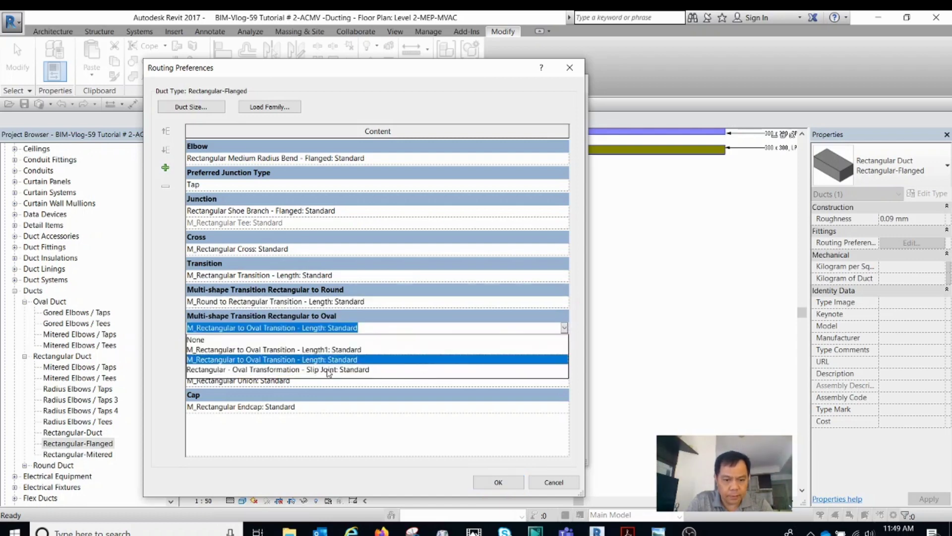
click(324, 360)
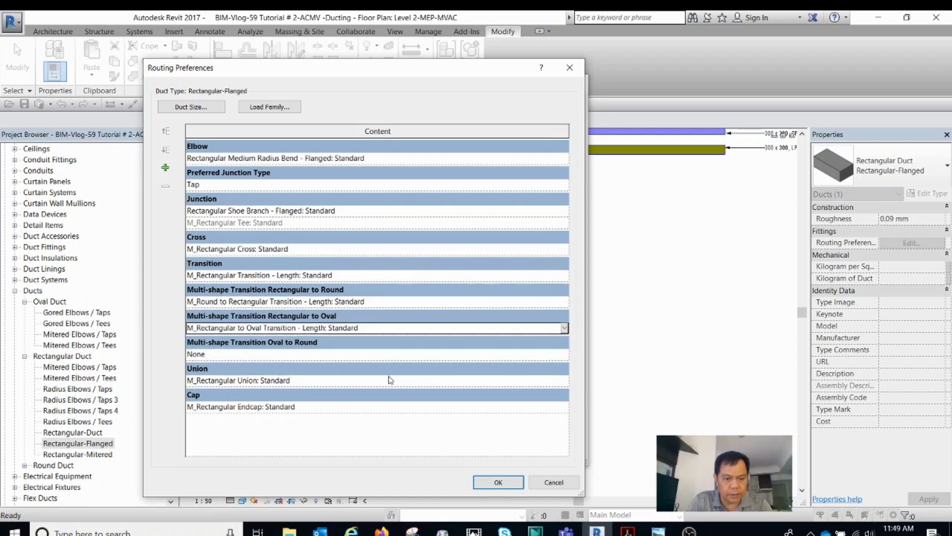
- Confirm the routing preferences and type properties, returning to the floor plan
click(500, 481)
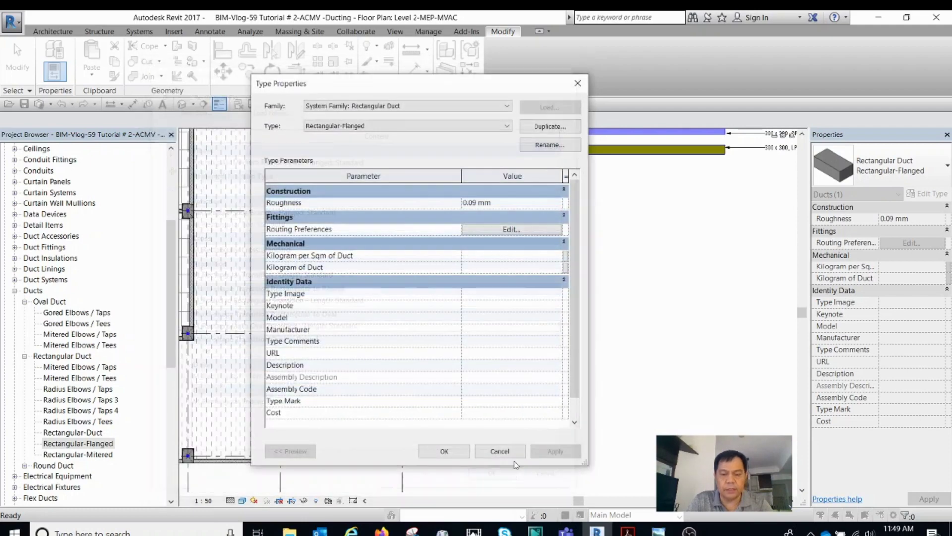
click(445, 451)
scroll(516, 377, down, 2)
scroll(526, 337, up, 2)
- Draw a Rectangular-Flanged duct run below the radius run, turning down into an elbow
scroll(530, 321, up, 2)
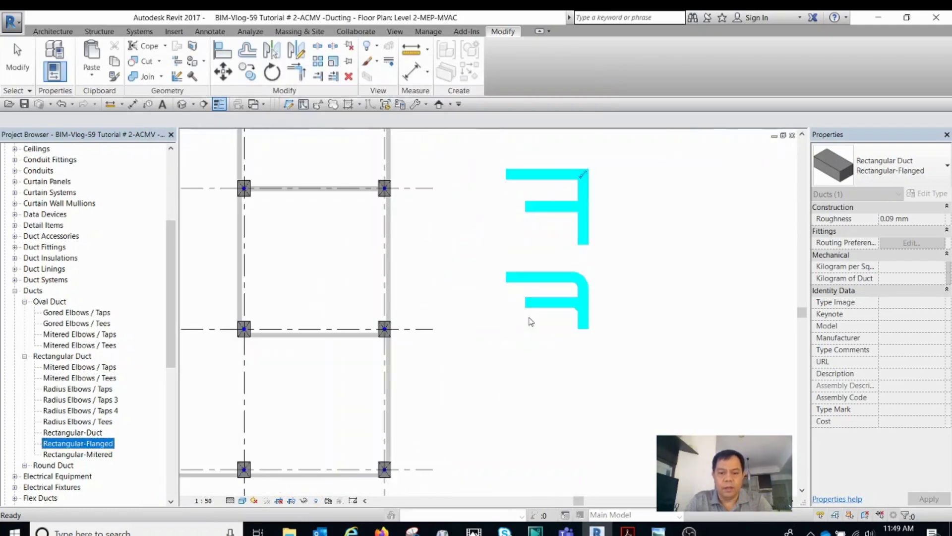
click(530, 321)
scroll(545, 374, up, 1)
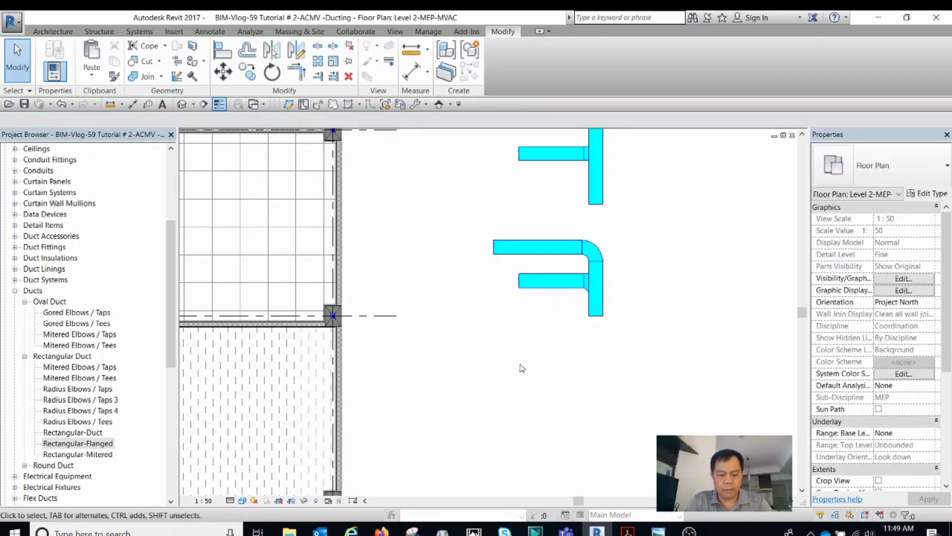
key(d)
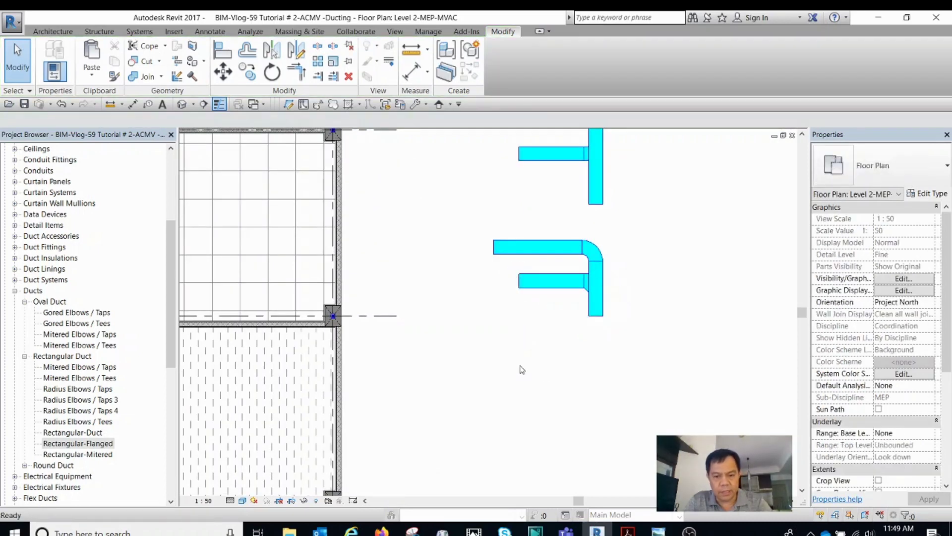
key(t)
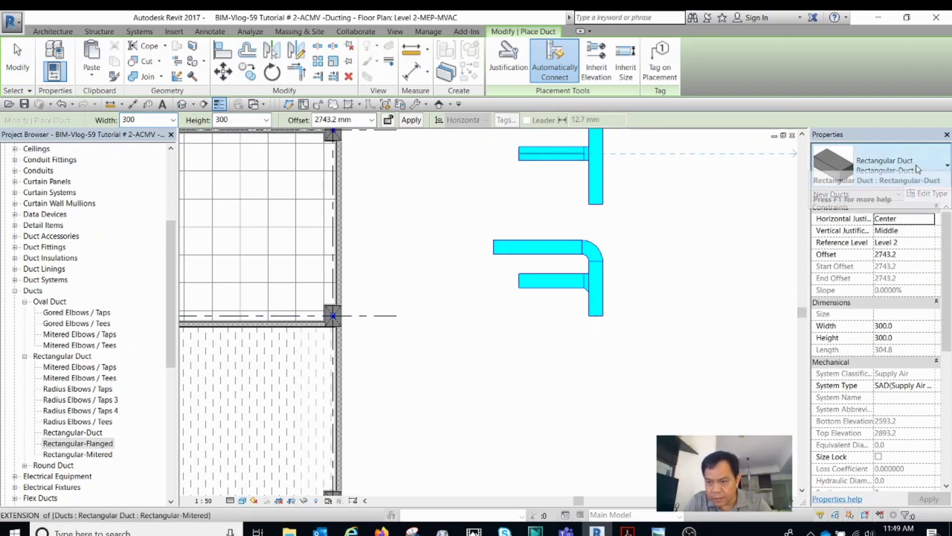
click(888, 161)
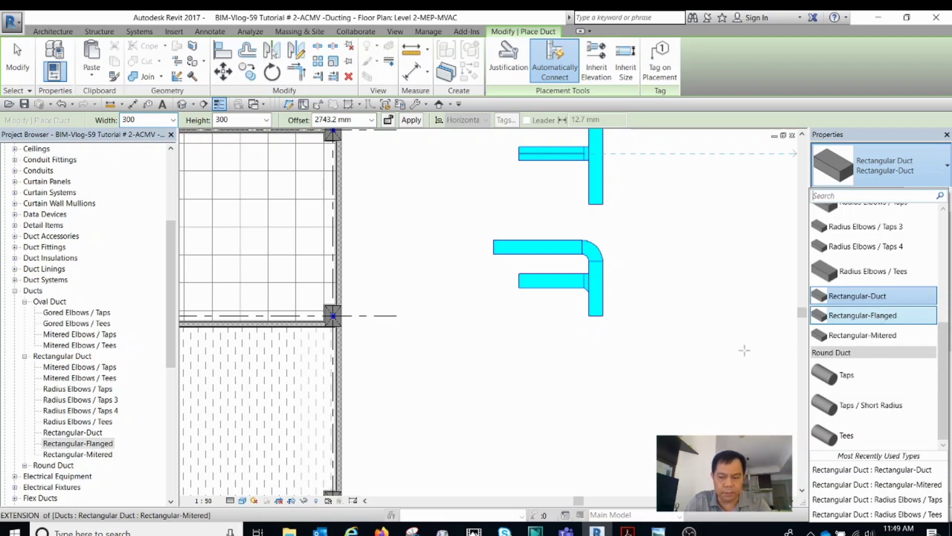
click(868, 316)
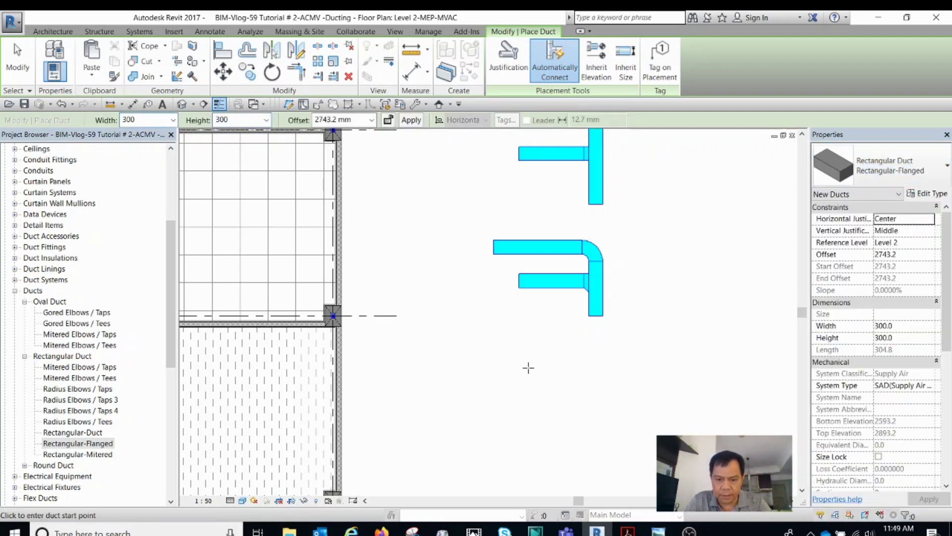
click(493, 364)
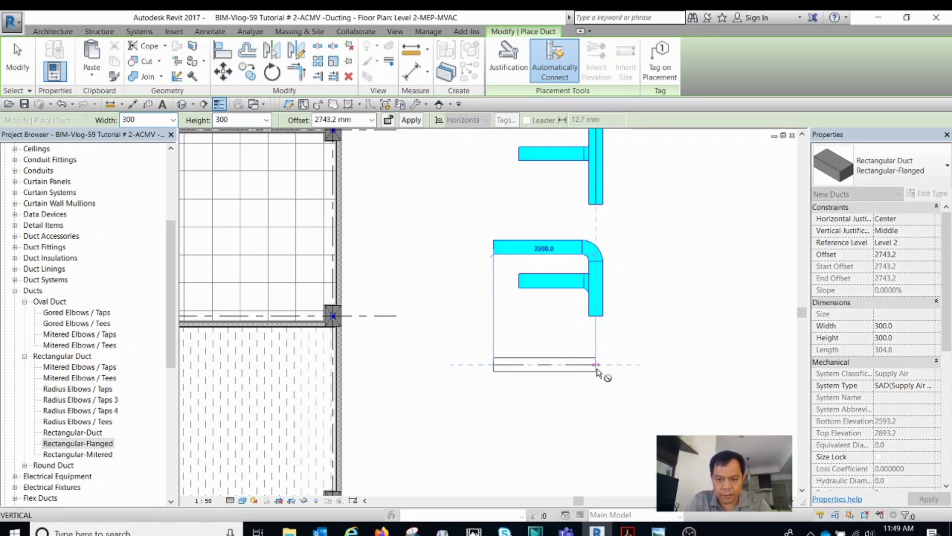
click(597, 365)
click(595, 448)
key(Escape)
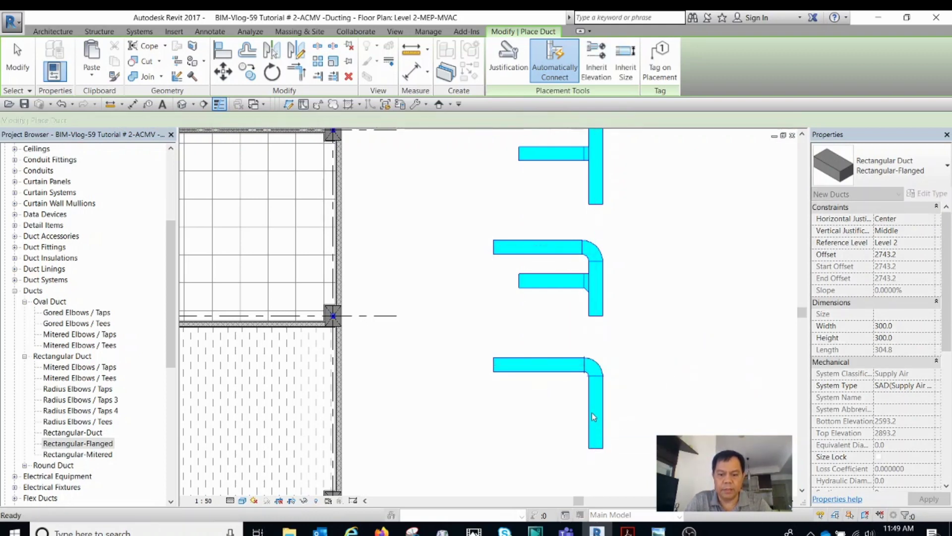
key(Escape)
- Branch a same-type flanged duct off the new vertical duct, creating a tap
click(595, 412)
key(Escape)
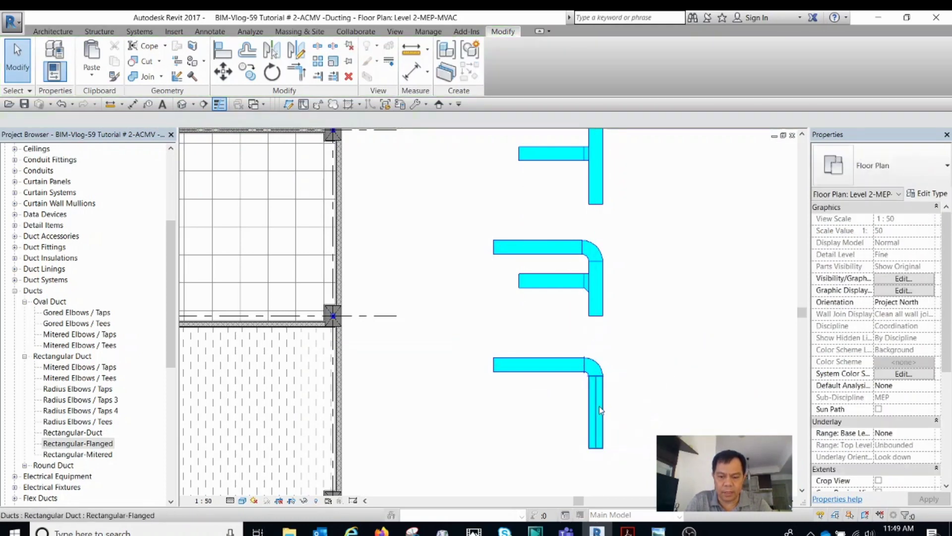
click(601, 406)
right_click(601, 407)
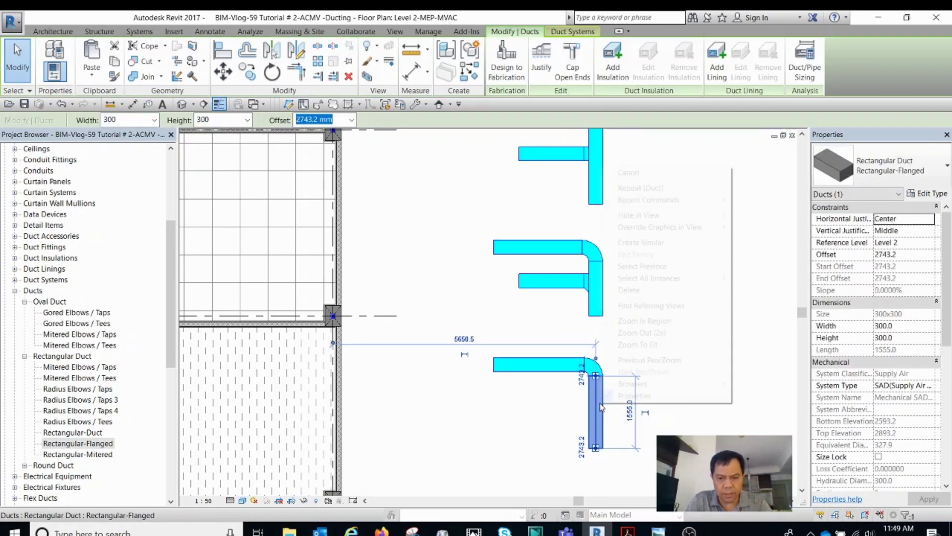
click(641, 242)
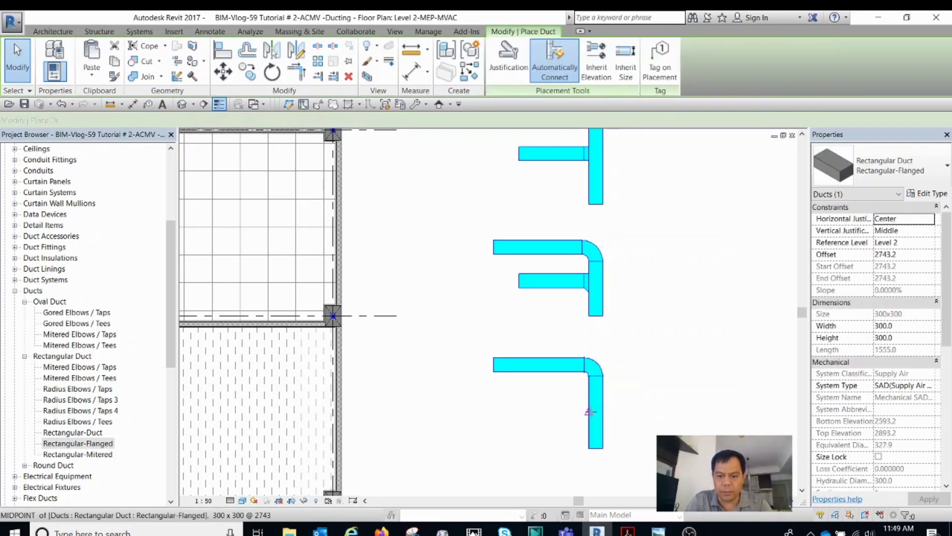
click(553, 411)
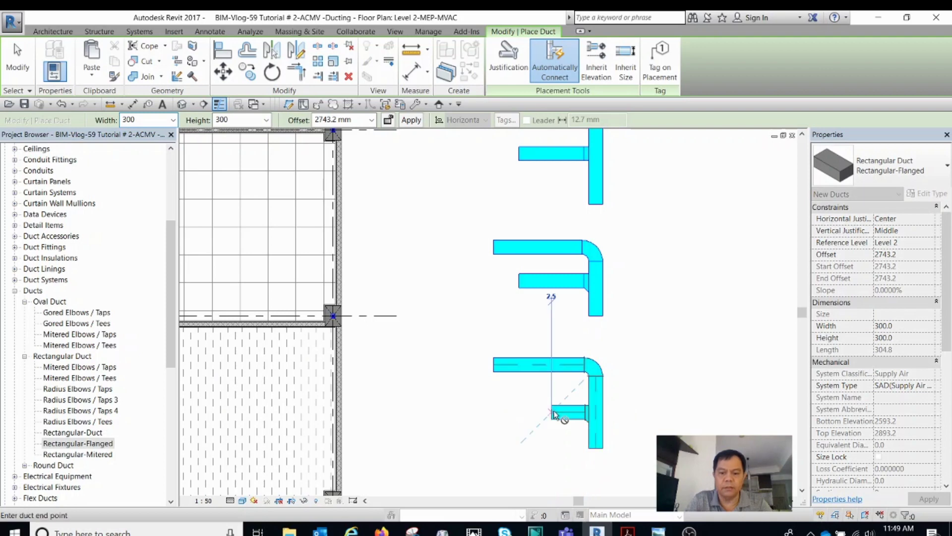
key(Escape)
key(Escape)
- Inspect the shoe branch fitting on the branch duct
scroll(593, 412, up, 3)
scroll(593, 427, up, 3)
scroll(573, 305, down, 2)
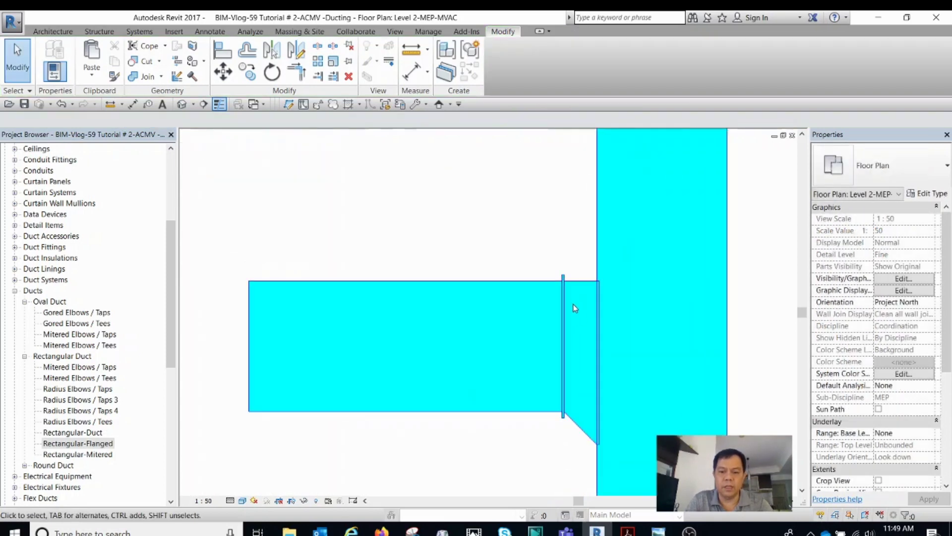
scroll(573, 304, up, 3)
scroll(529, 256, up, 2)
click(517, 248)
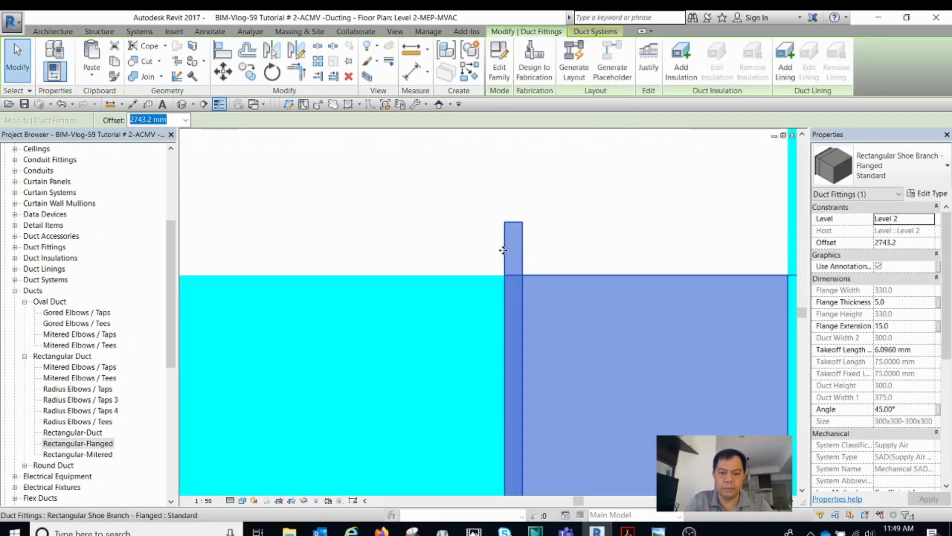
key(Escape)
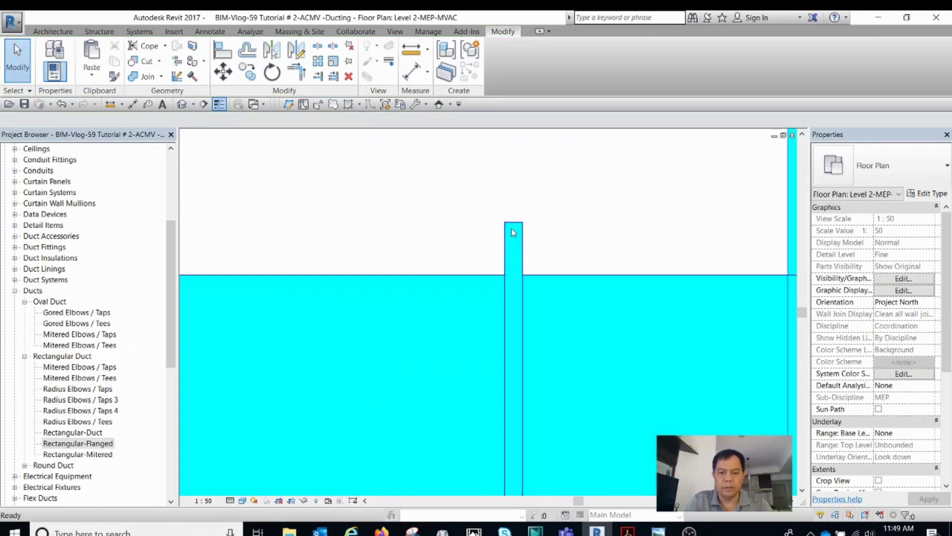
- Start and cancel an aligned dimension, then inspect the beveled tap fitting at the junction
key(d)
key(i)
scroll(442, 251, down, 2)
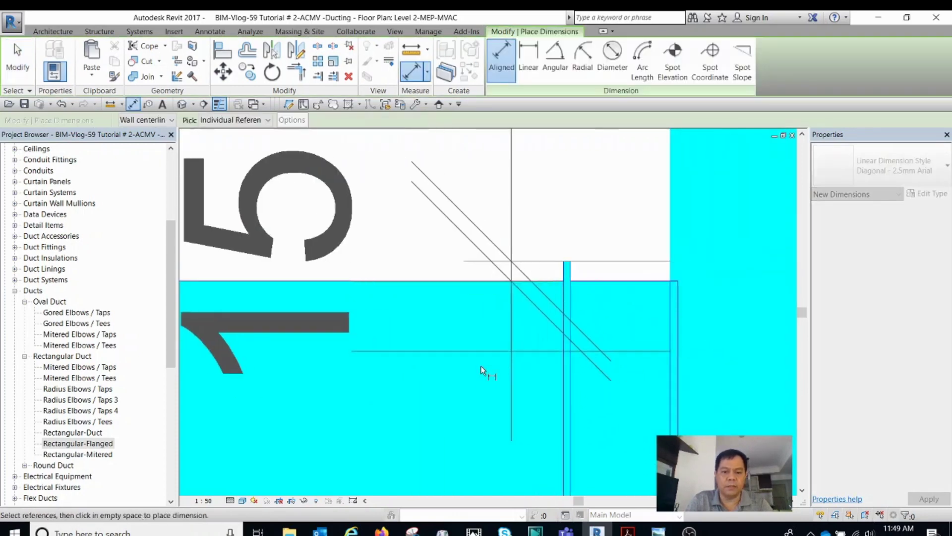
key(Escape)
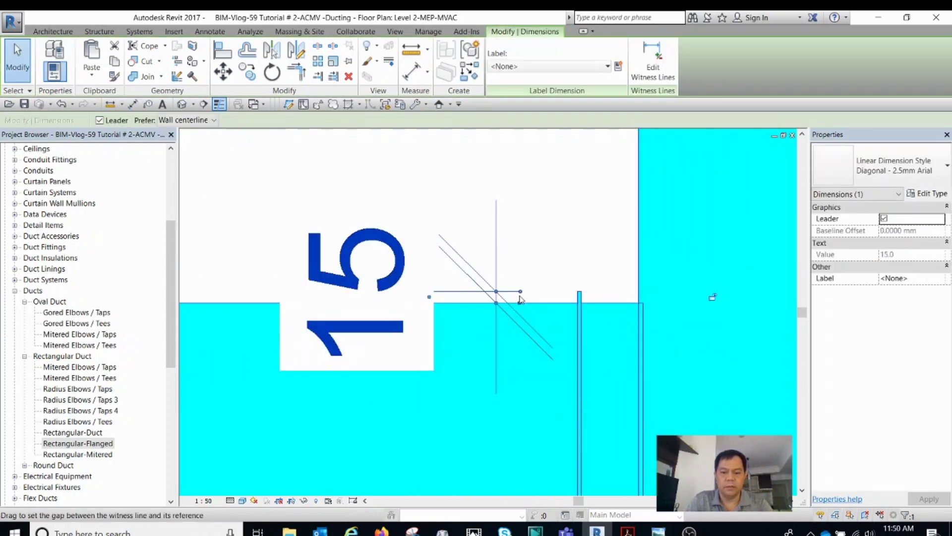
key(Escape)
scroll(497, 278, down, 3)
scroll(530, 414, down, 2)
scroll(547, 290, up, 2)
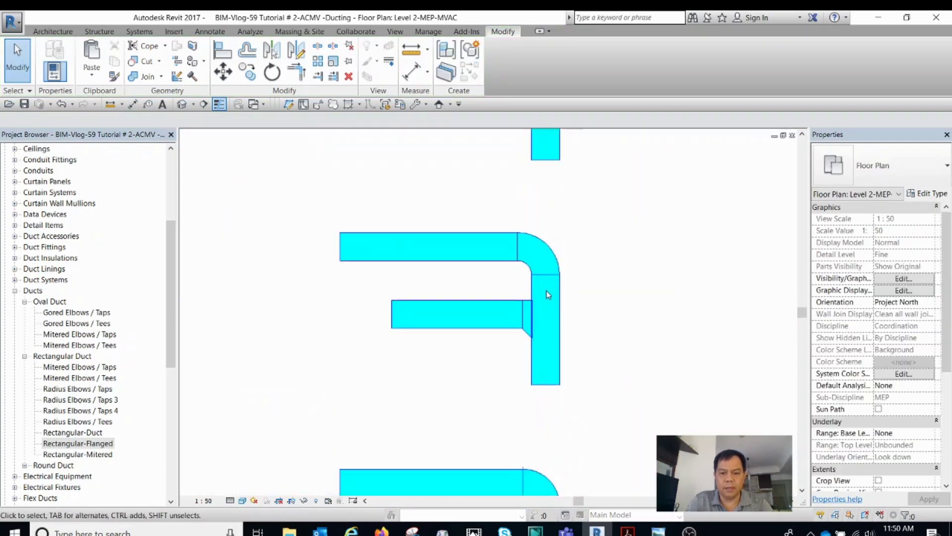
scroll(547, 290, up, 3)
click(493, 287)
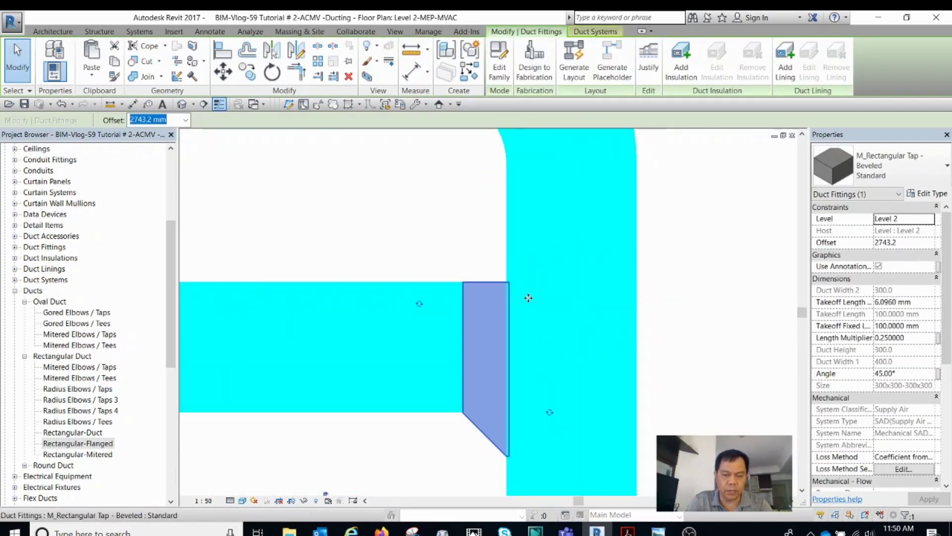
key(Escape)
- Bring the lower flanged run into view and check its flanged elbow fitting
scroll(526, 303, down, 2)
scroll(533, 310, down, 2)
middle_drag(548, 335, 548, 320)
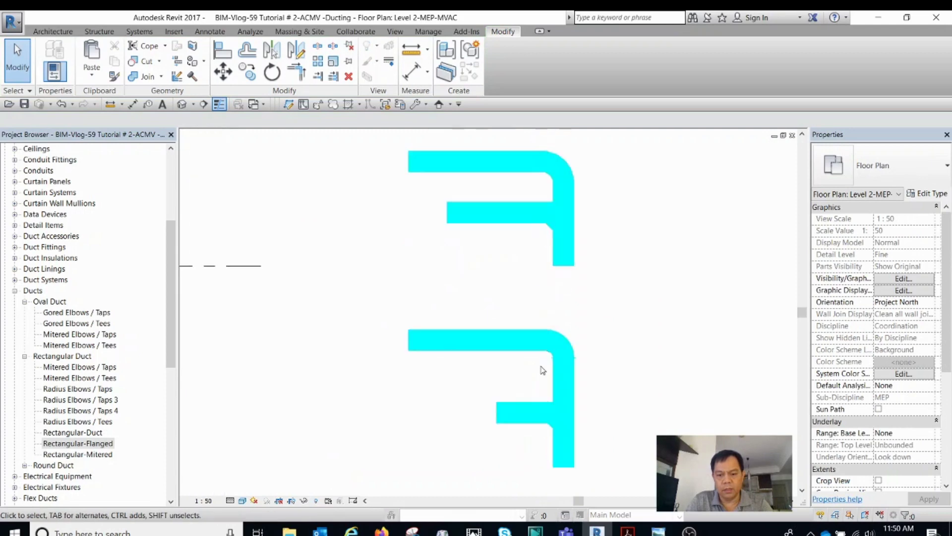
scroll(548, 330, up, 2)
scroll(563, 366, up, 1)
scroll(563, 366, up, 2)
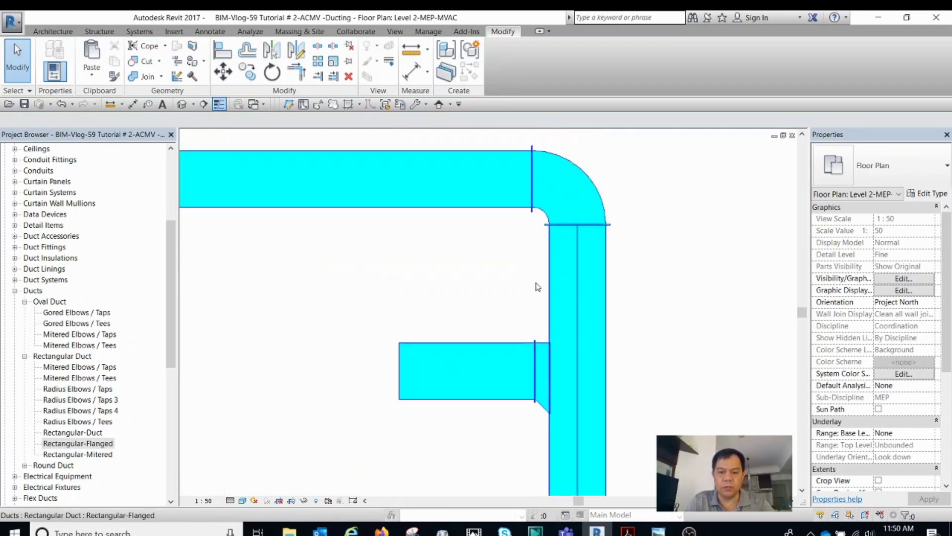
scroll(538, 179, up, 2)
scroll(594, 272, down, 1)
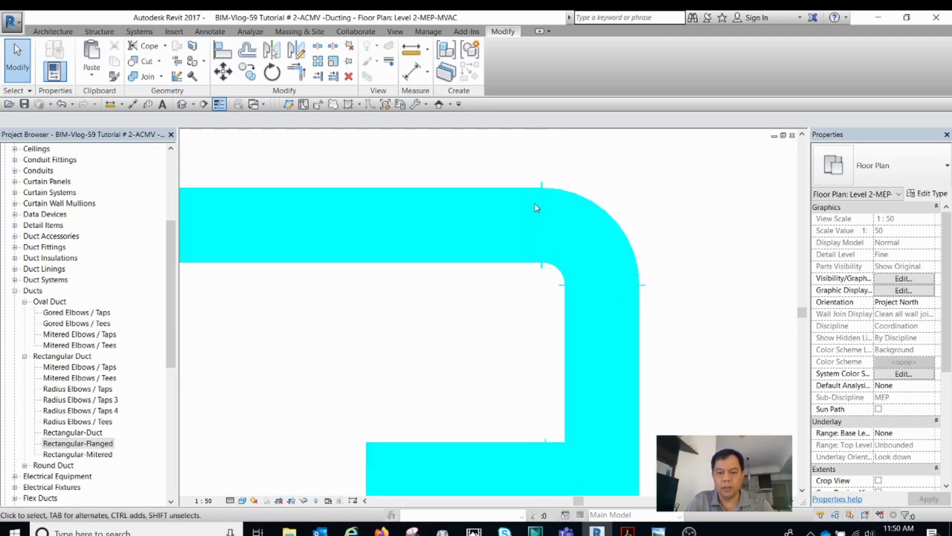
scroll(526, 174, up, 2)
click(546, 177)
scroll(545, 177, down, 2)
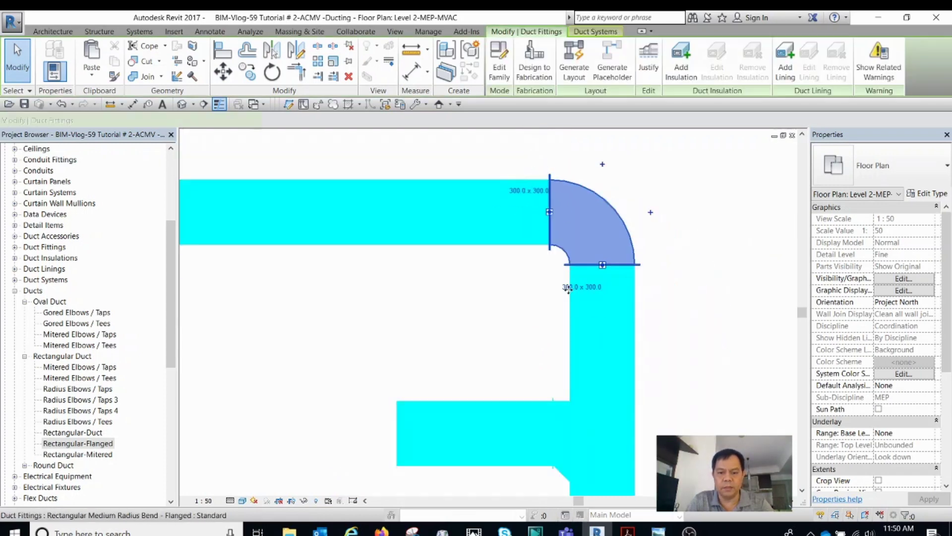
key(Escape)
- Check the type of the flanged run's tap fitting
scroll(592, 298, down, 1)
scroll(592, 298, down, 2)
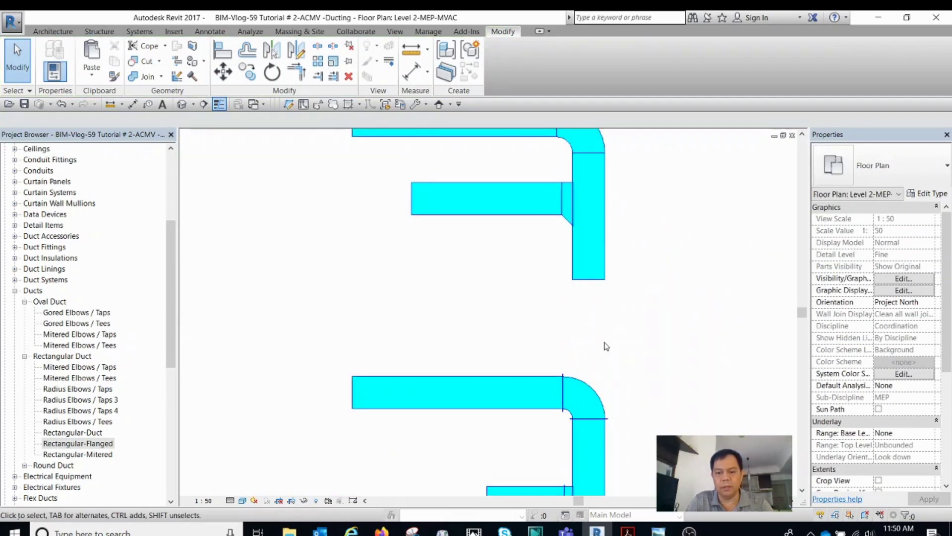
scroll(571, 295, up, 2)
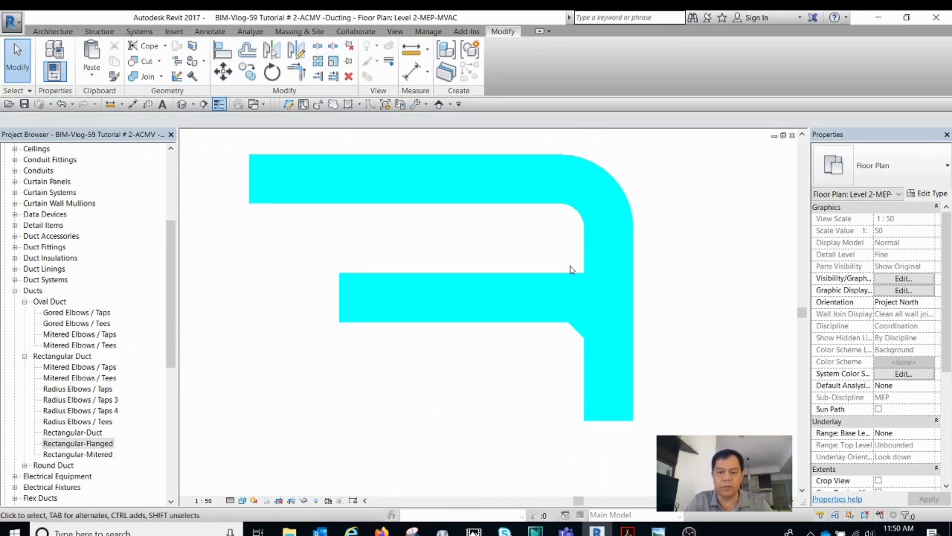
scroll(575, 287, up, 1)
click(579, 276)
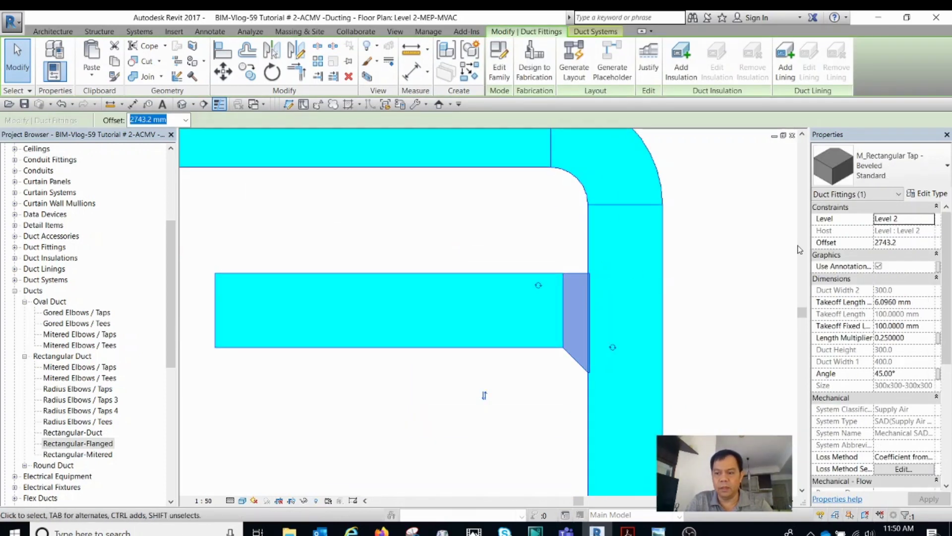
scroll(558, 297, down, 2)
scroll(554, 224, down, 1)
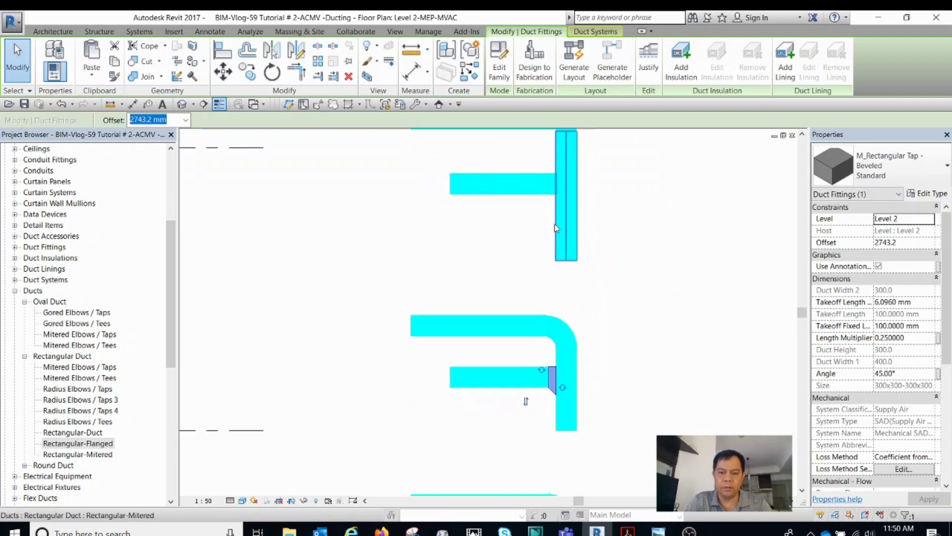
- Inspect the rectangular takeoff joining the tap, deselect it, and zoom out to all three runs
scroll(555, 180, up, 2)
click(555, 180)
scroll(556, 178, up, 2)
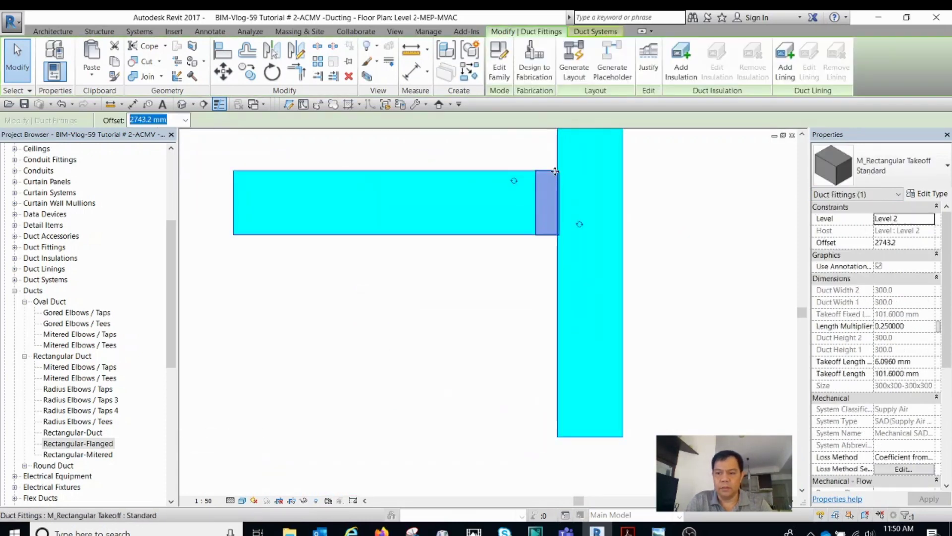
scroll(551, 307, down, 1)
scroll(546, 278, down, 1)
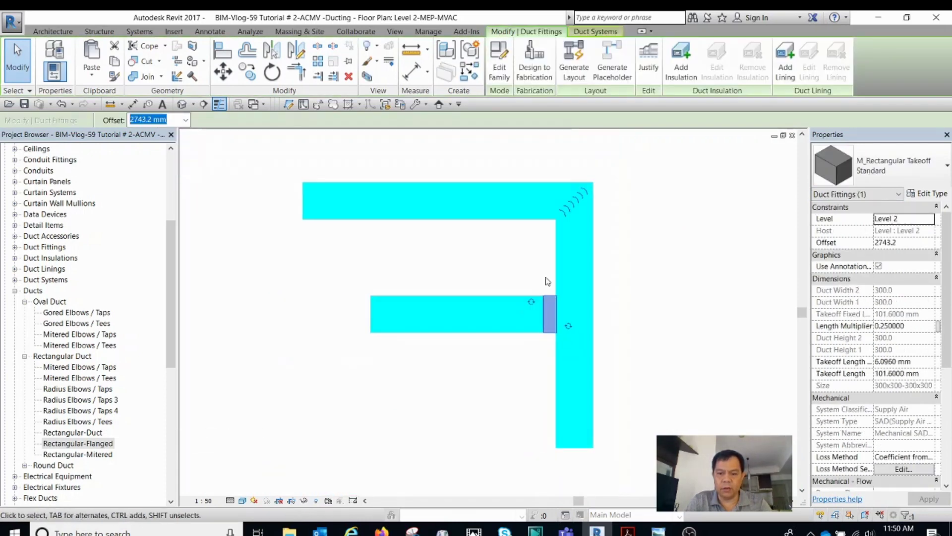
scroll(528, 242, down, 1)
click(527, 242)
scroll(527, 242, down, 1)
- Zoom out and select all three duct test runs together, then clear the selection
scroll(558, 306, down, 1)
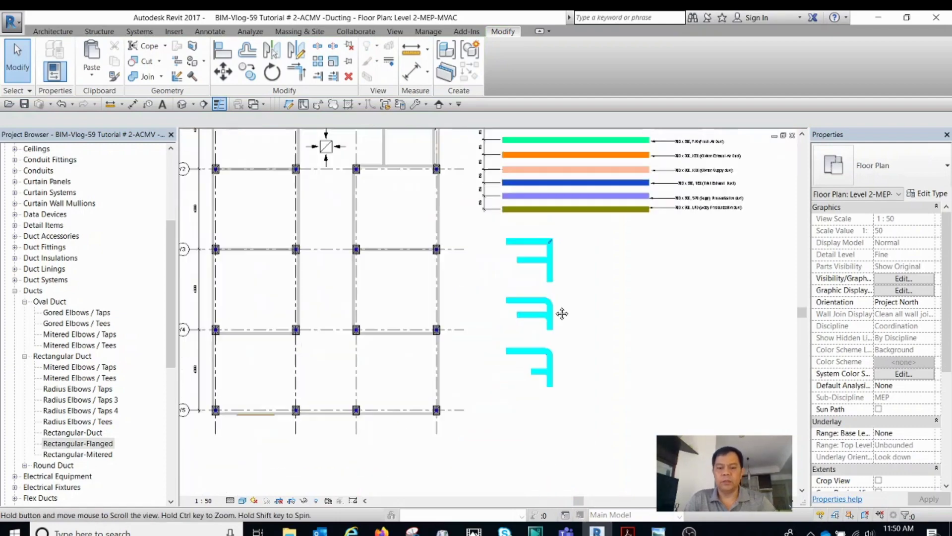
scroll(550, 316, down, 1)
scroll(551, 316, down, 1)
scroll(549, 321, down, 1)
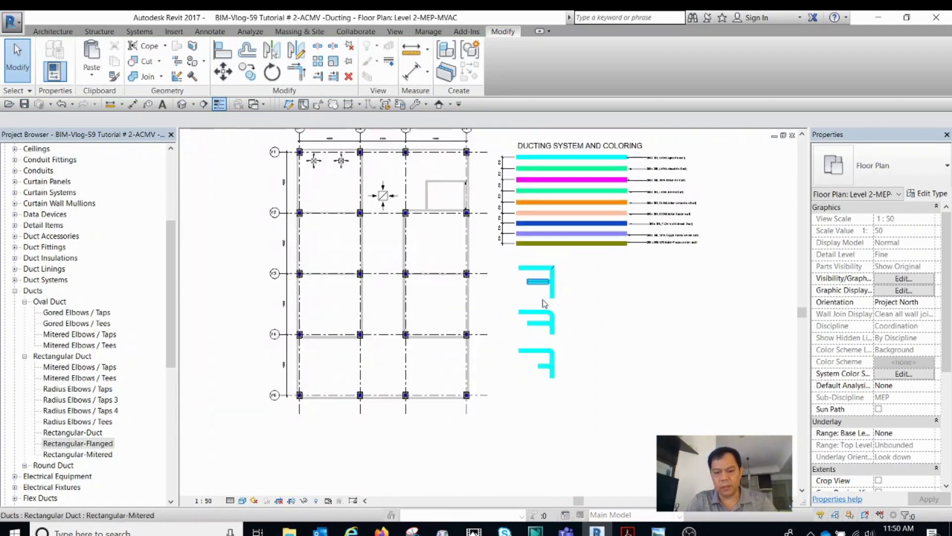
scroll(548, 322, up, 1)
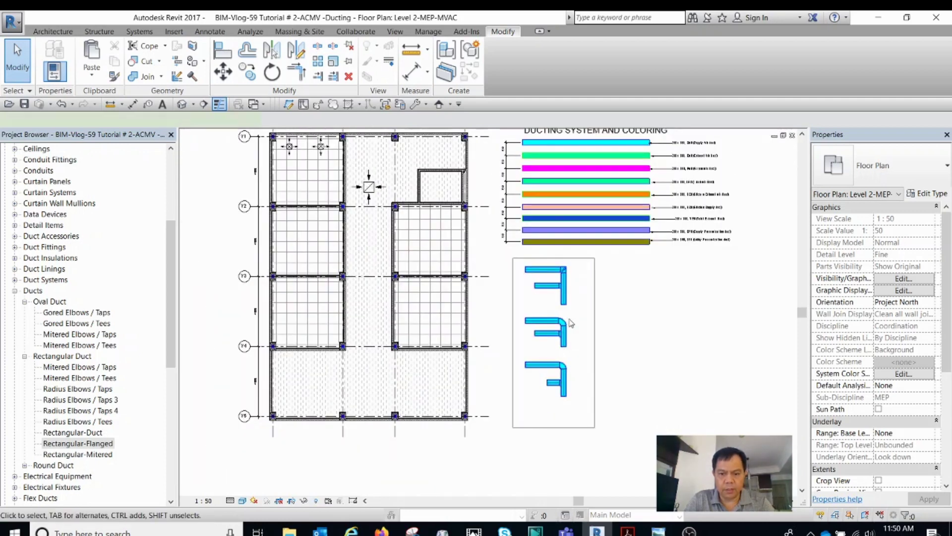
click(571, 323)
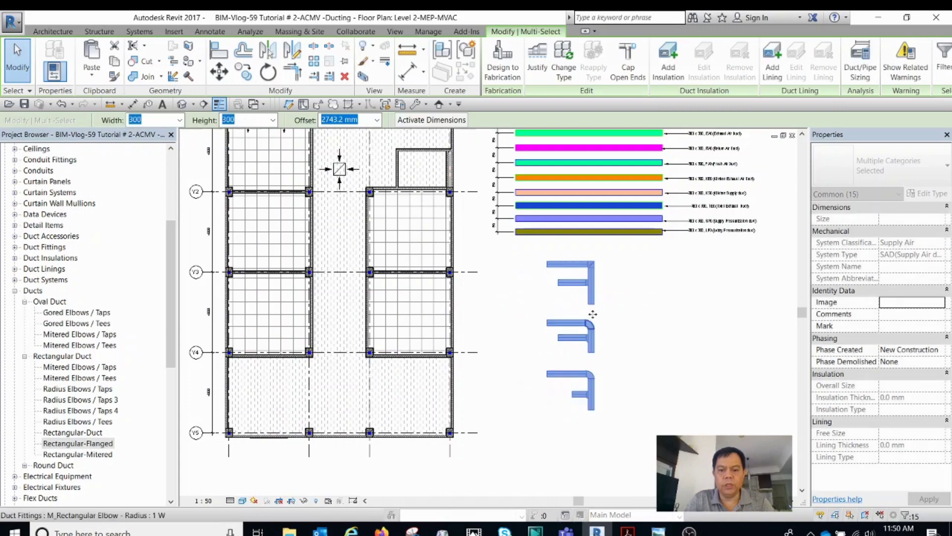
key(Escape)
- Pan the plan and legend into full view and switch to the reference PDF
scroll(576, 338, down, 2)
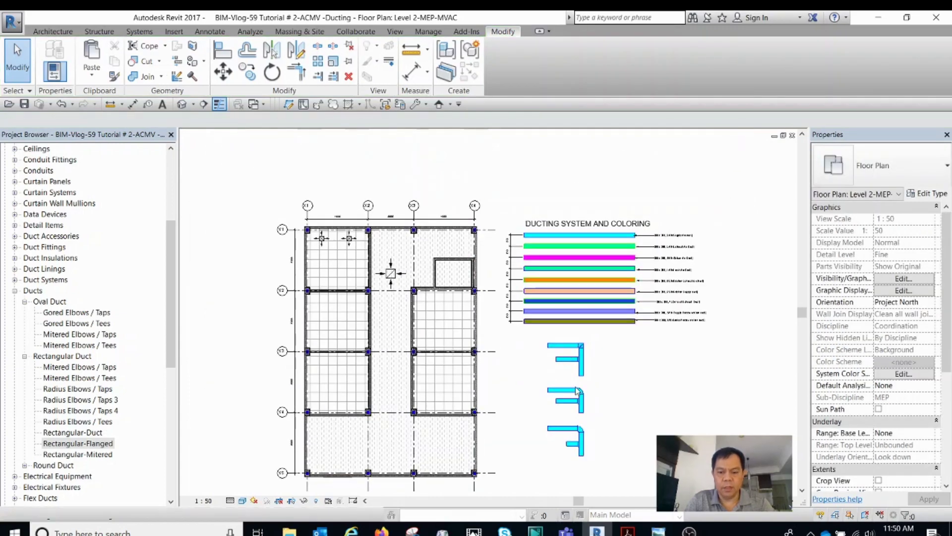
middle_drag(577, 390, 578, 355)
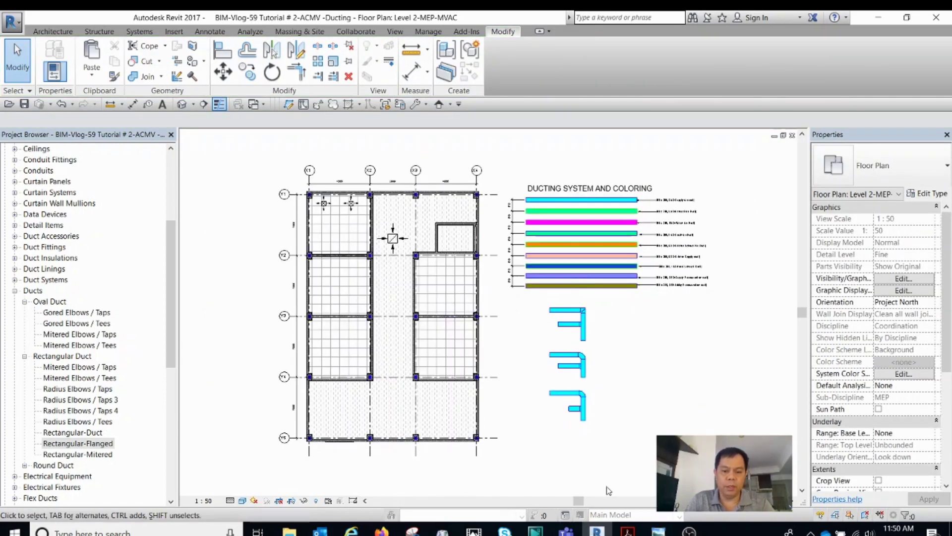
click(627, 532)
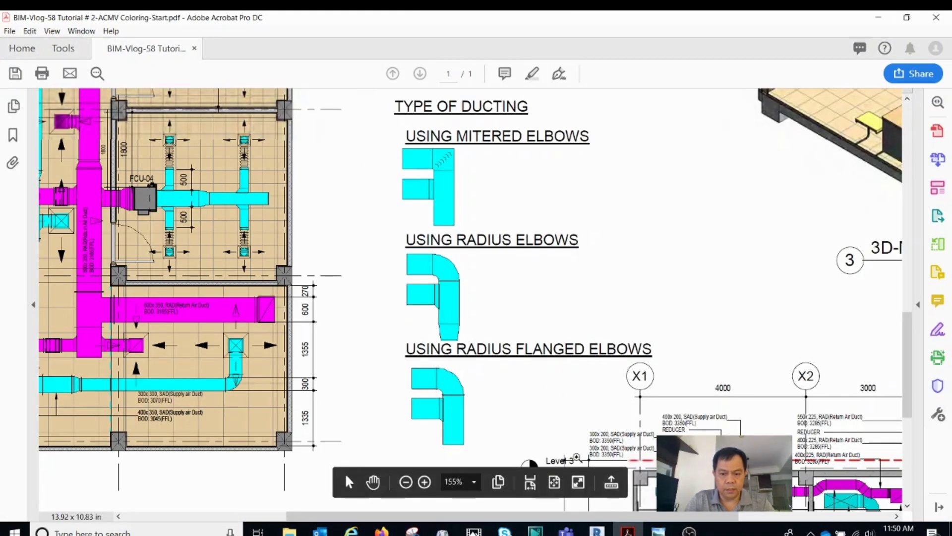
- Fit the reference PDF page and zoom into its floor plan area
key(ctrl+0)
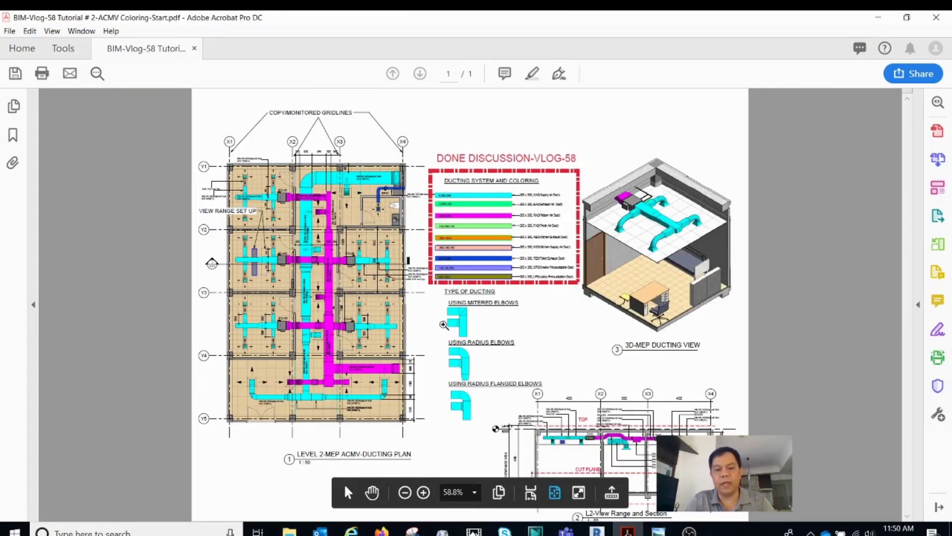
drag(231, 162, 385, 427)
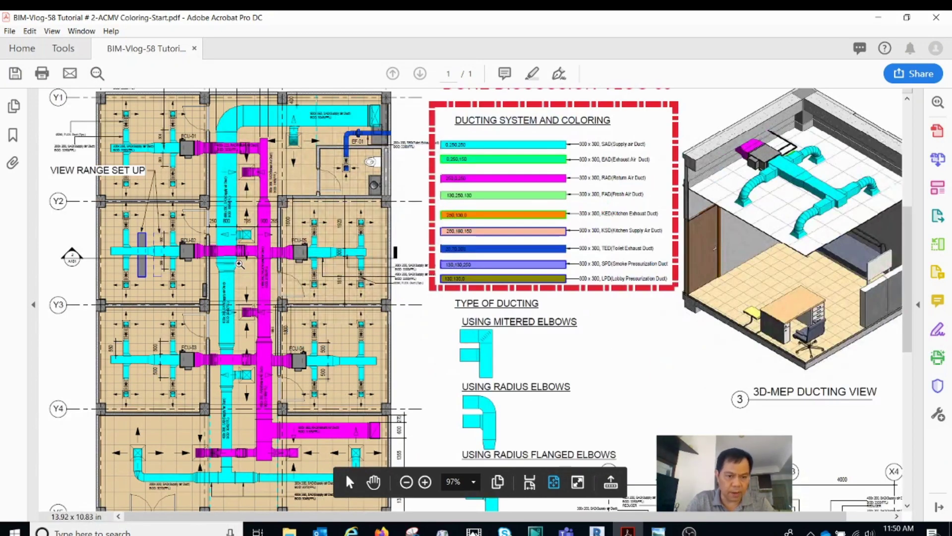
scroll(516, 264, down, 1)
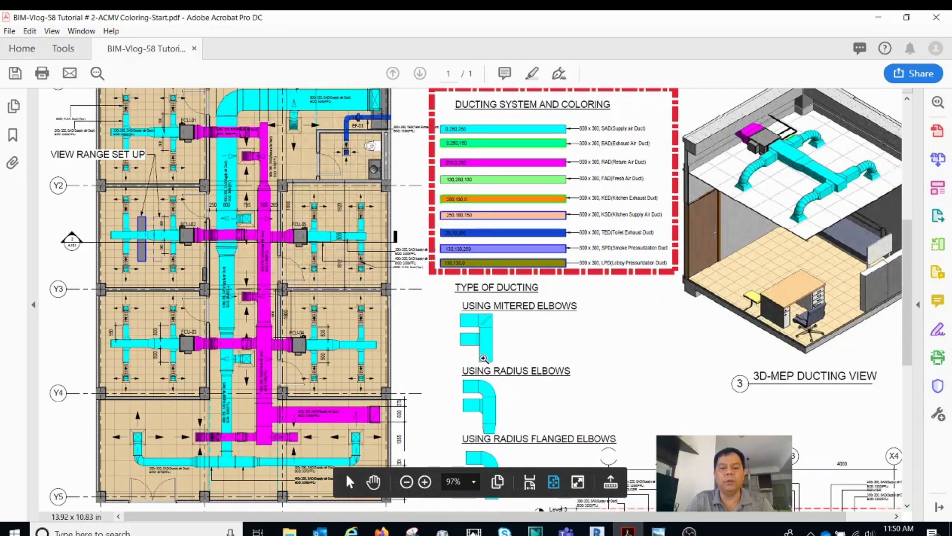
scroll(516, 268, down, 2)
scroll(516, 271, down, 2)
scroll(517, 276, down, 1)
scroll(518, 275, down, 1)
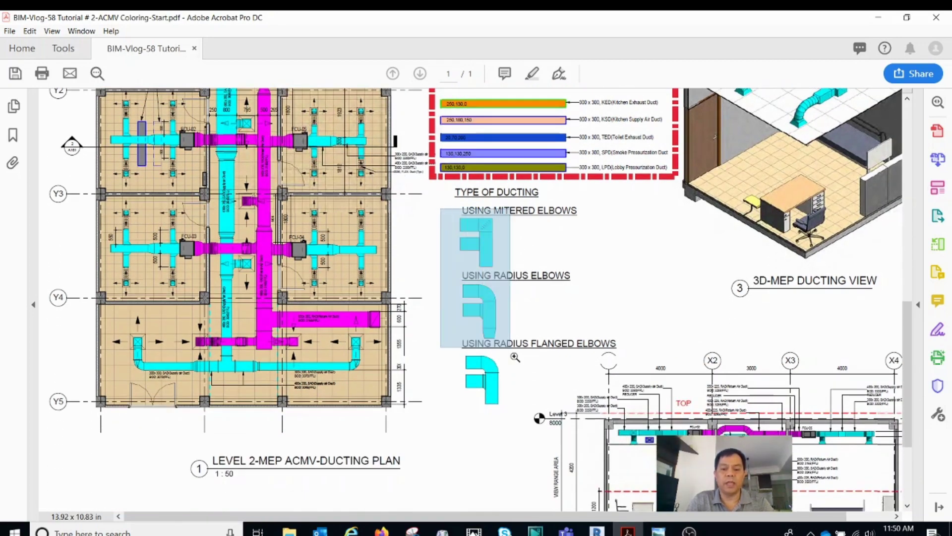
- Zoom in on the mitered, radius and radius-flanged elbow diagrams, then refit the page and return to Revit
drag(441, 208, 543, 405)
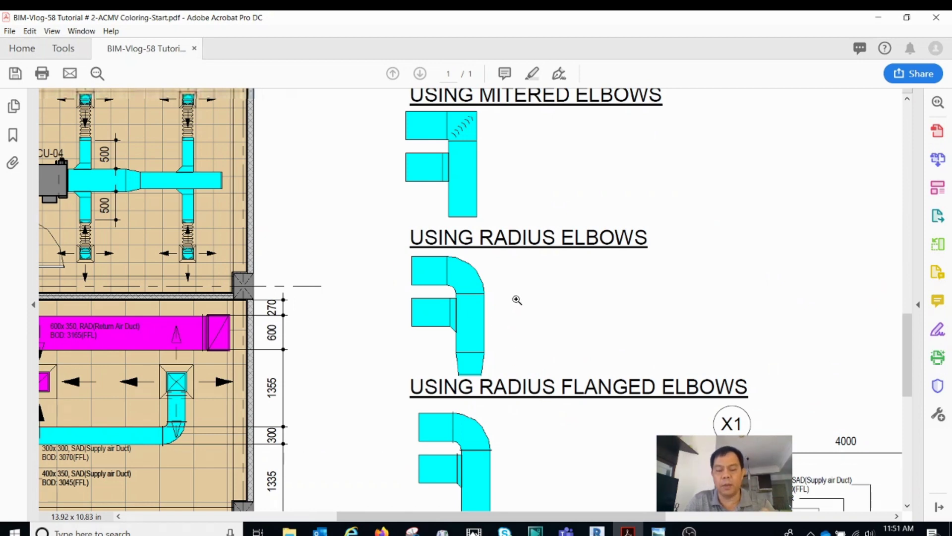
scroll(517, 299, down, 2)
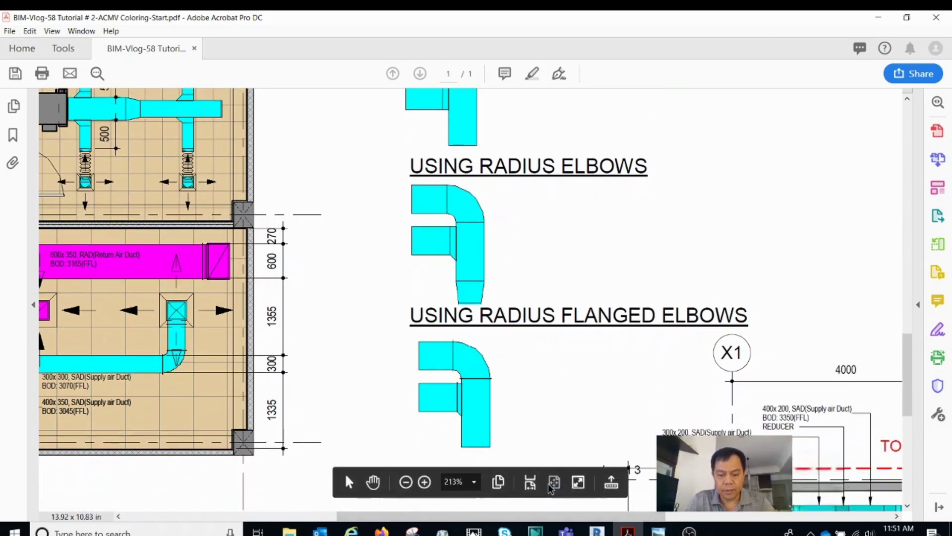
click(552, 483)
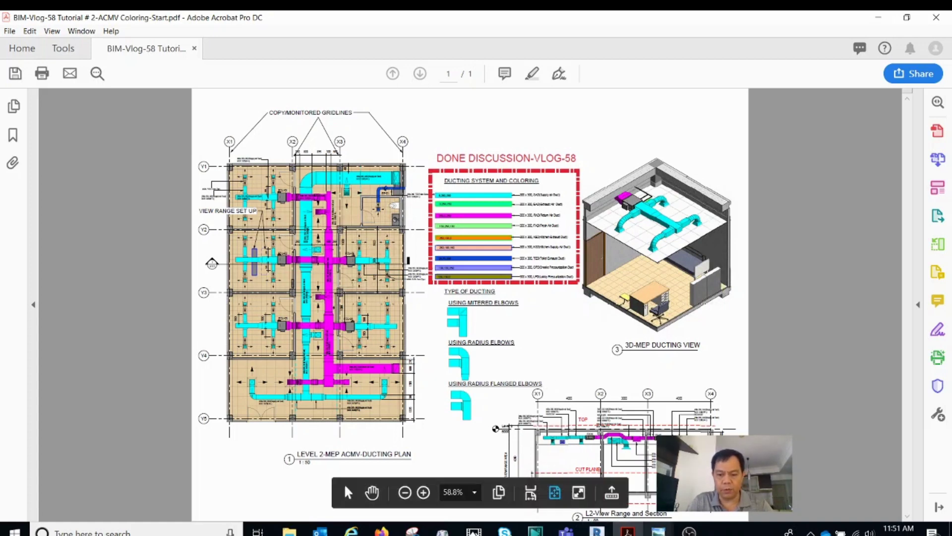
mouse_move(596, 531)
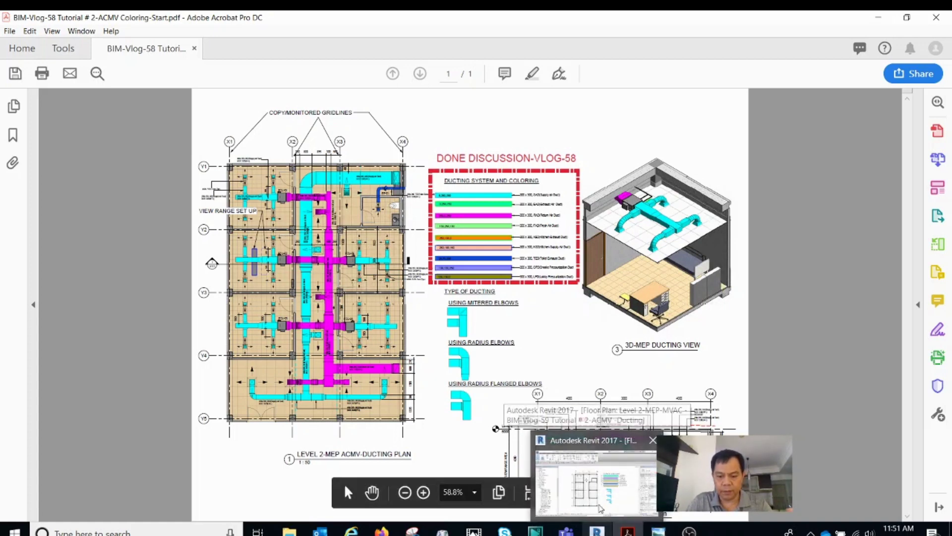
click(599, 496)
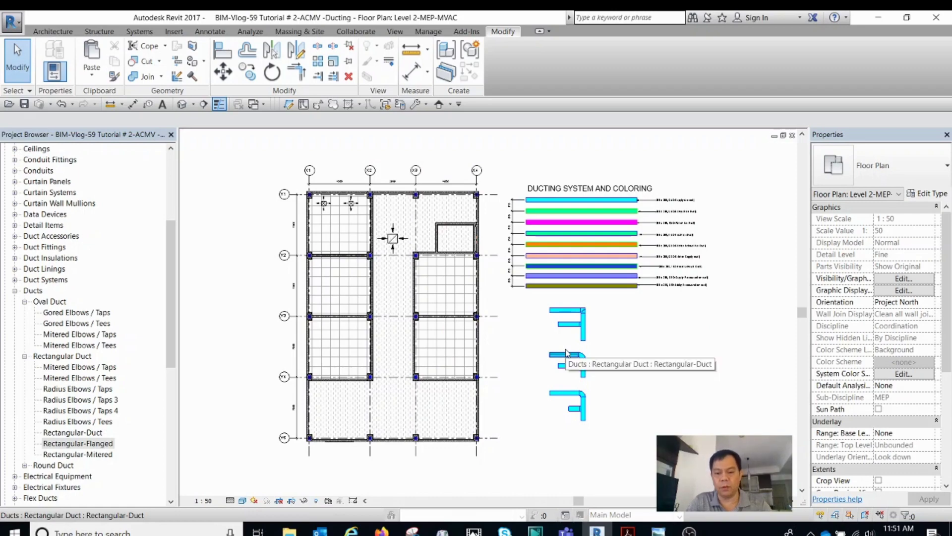
scroll(570, 353, down, 1)
scroll(586, 356, up, 1)
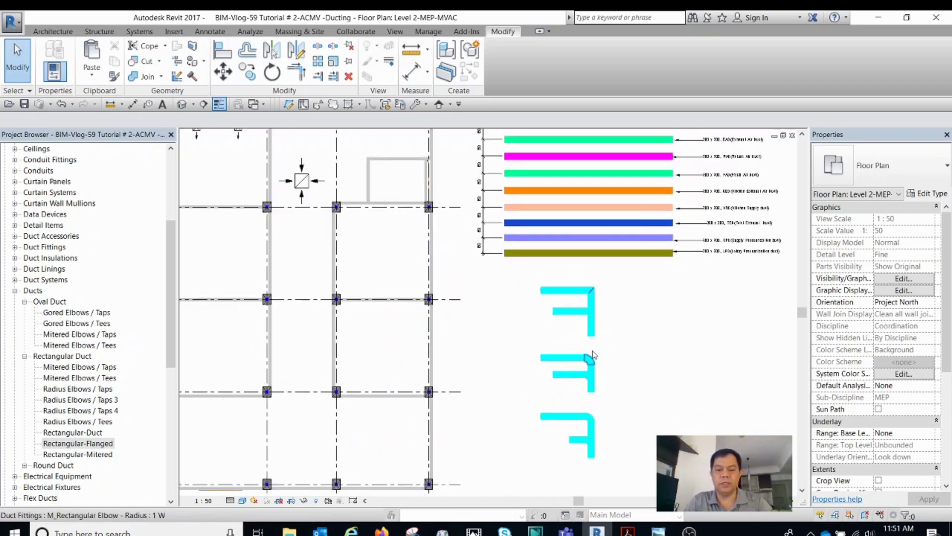
scroll(585, 355, up, 1)
scroll(556, 323, up, 1)
scroll(547, 318, up, 1)
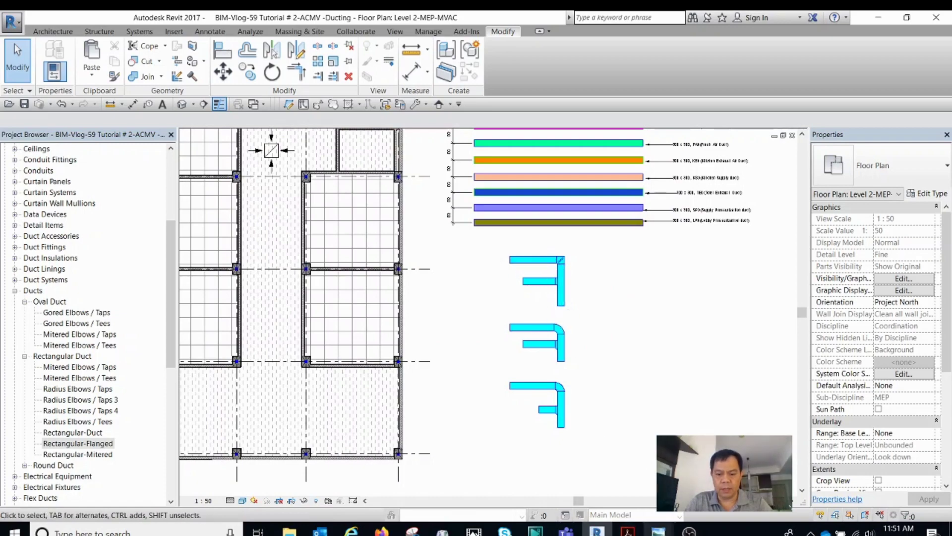
click(628, 531)
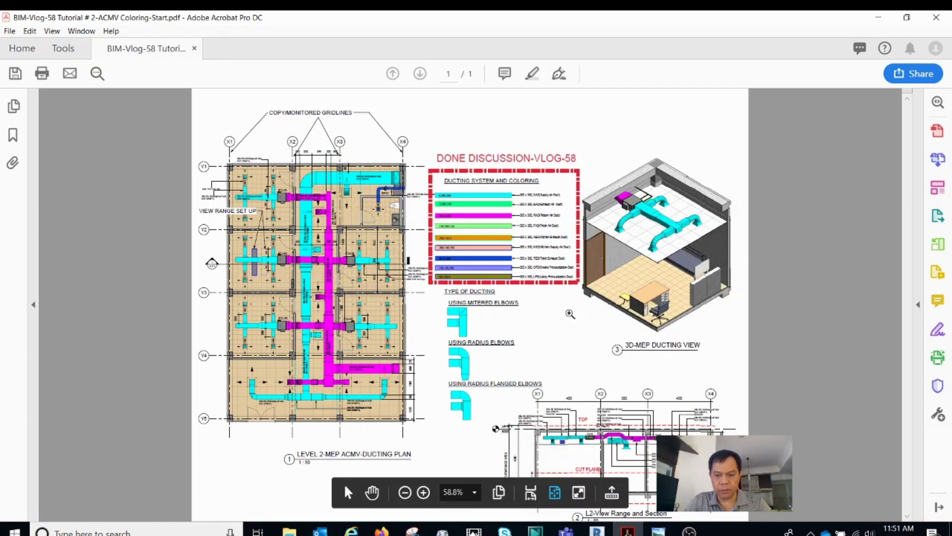
click(878, 17)
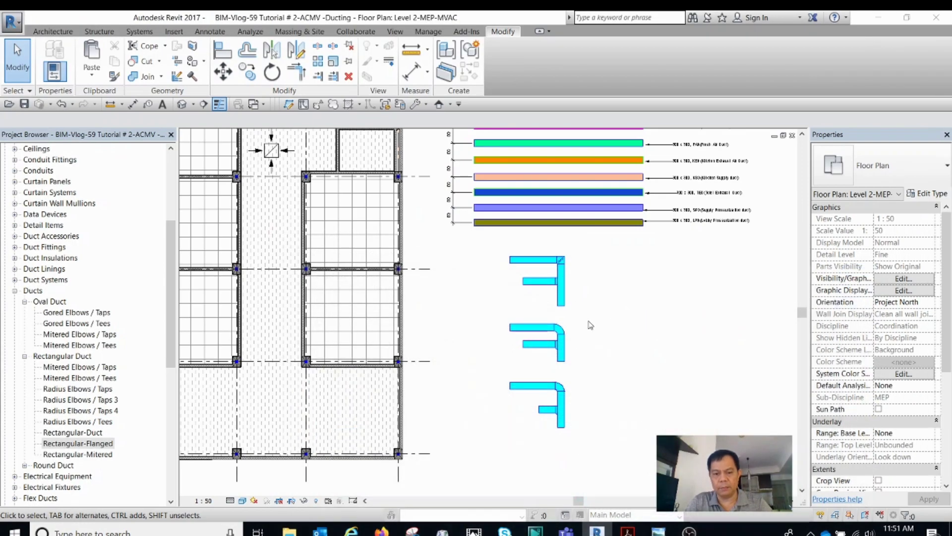
scroll(376, 240, up, 1)
scroll(429, 272, down, 2)
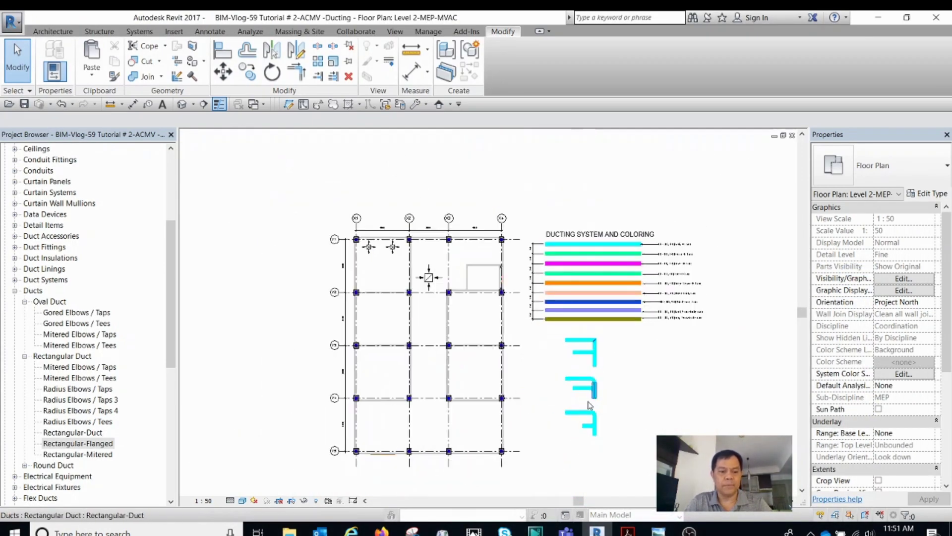
scroll(419, 240, up, 2)
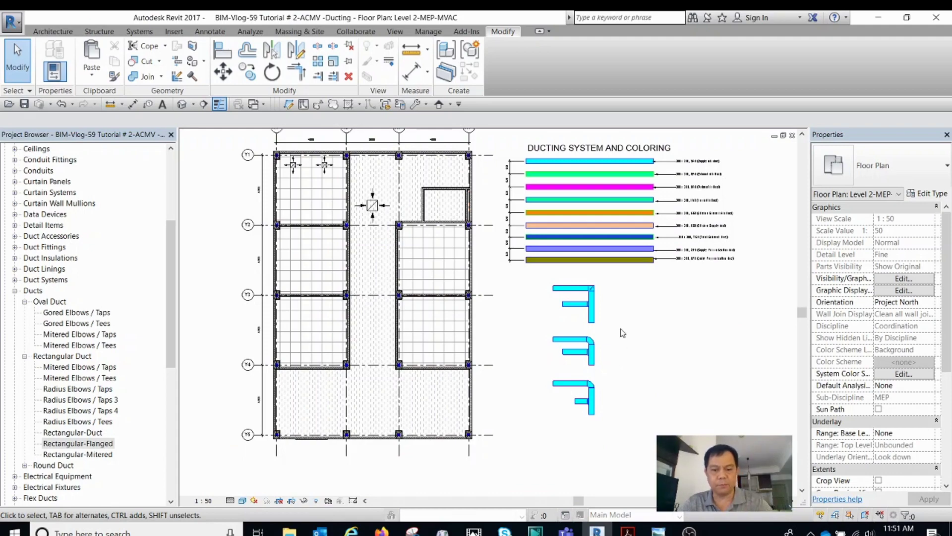
scroll(595, 332, up, 2)
scroll(608, 310, up, 1)
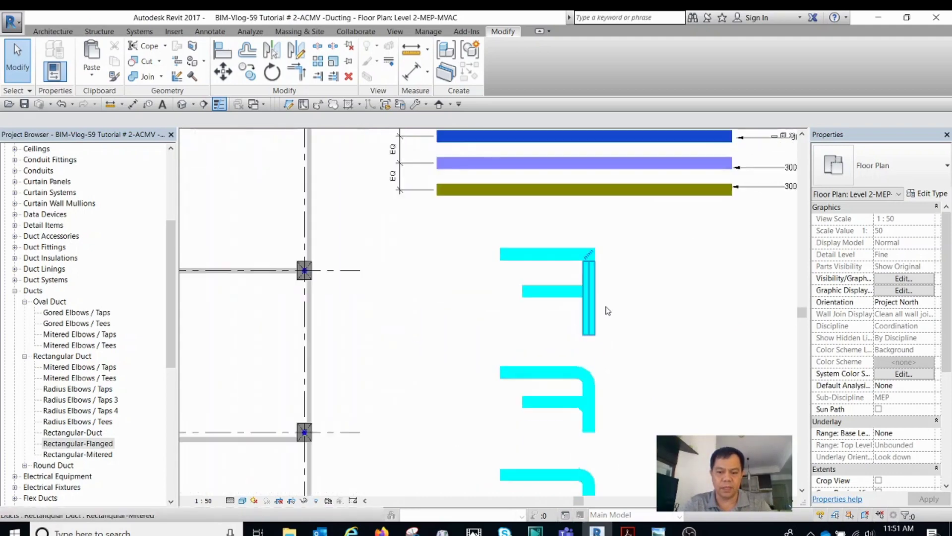
scroll(608, 310, up, 2)
scroll(603, 318, up, 2)
scroll(598, 325, up, 1)
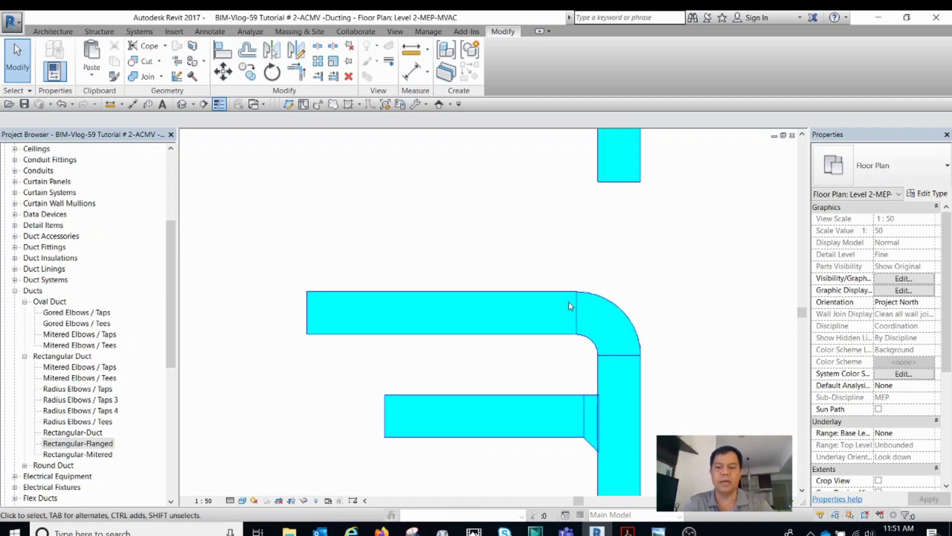
scroll(570, 306, down, 3)
scroll(575, 310, down, 1)
scroll(581, 315, down, 1)
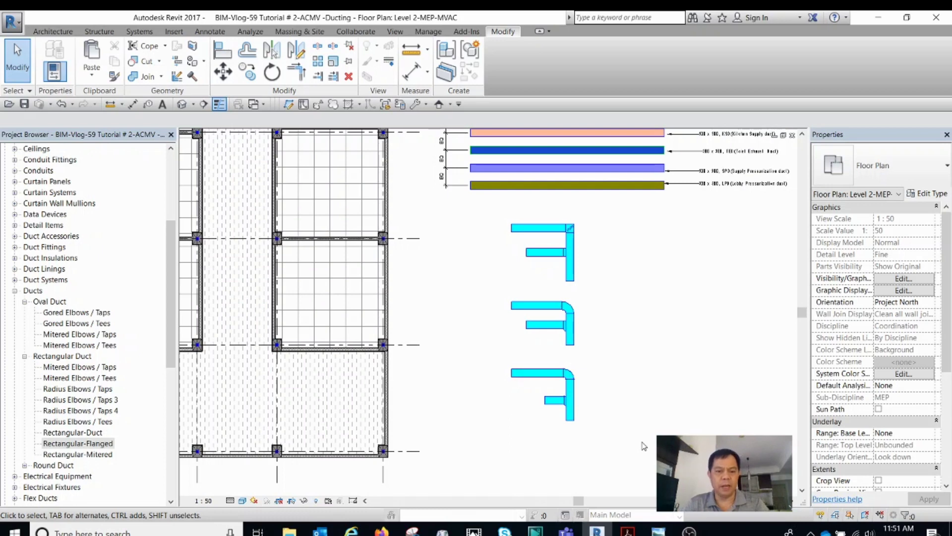
scroll(644, 445, down, 2)
scroll(644, 445, down, 1)
right_click(667, 445)
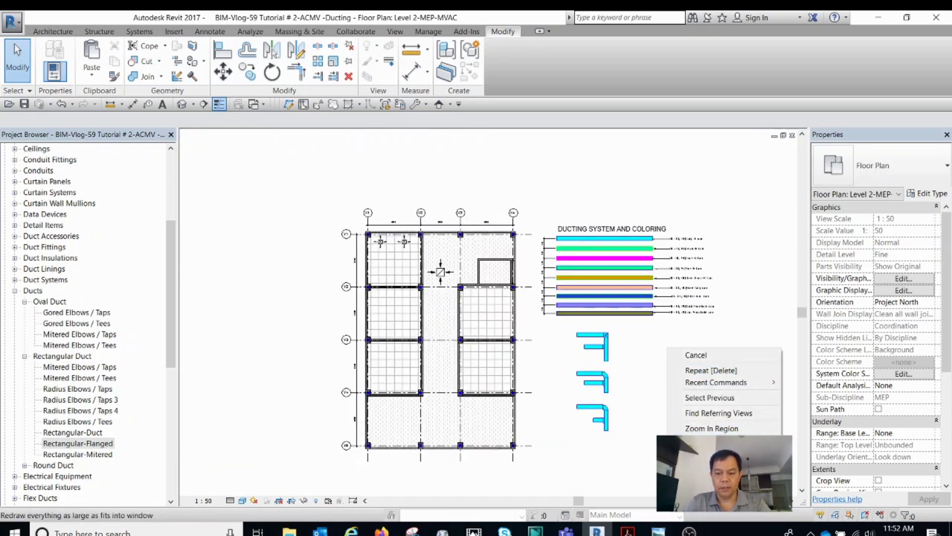
click(704, 459)
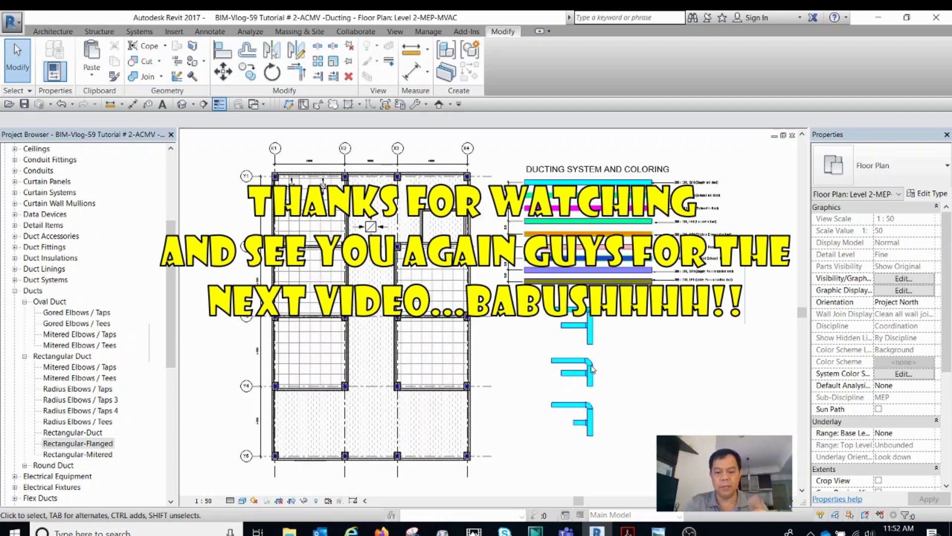
scroll(650, 395, down, 2)
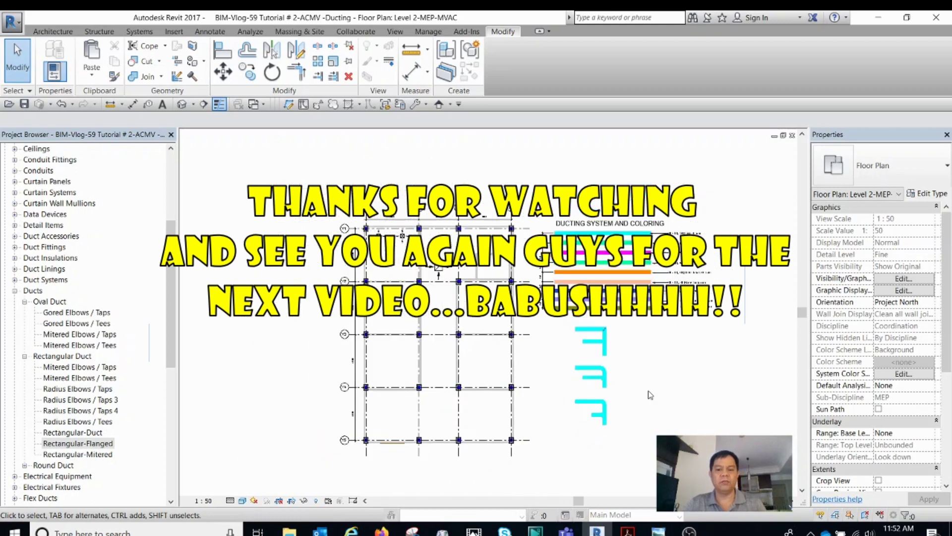